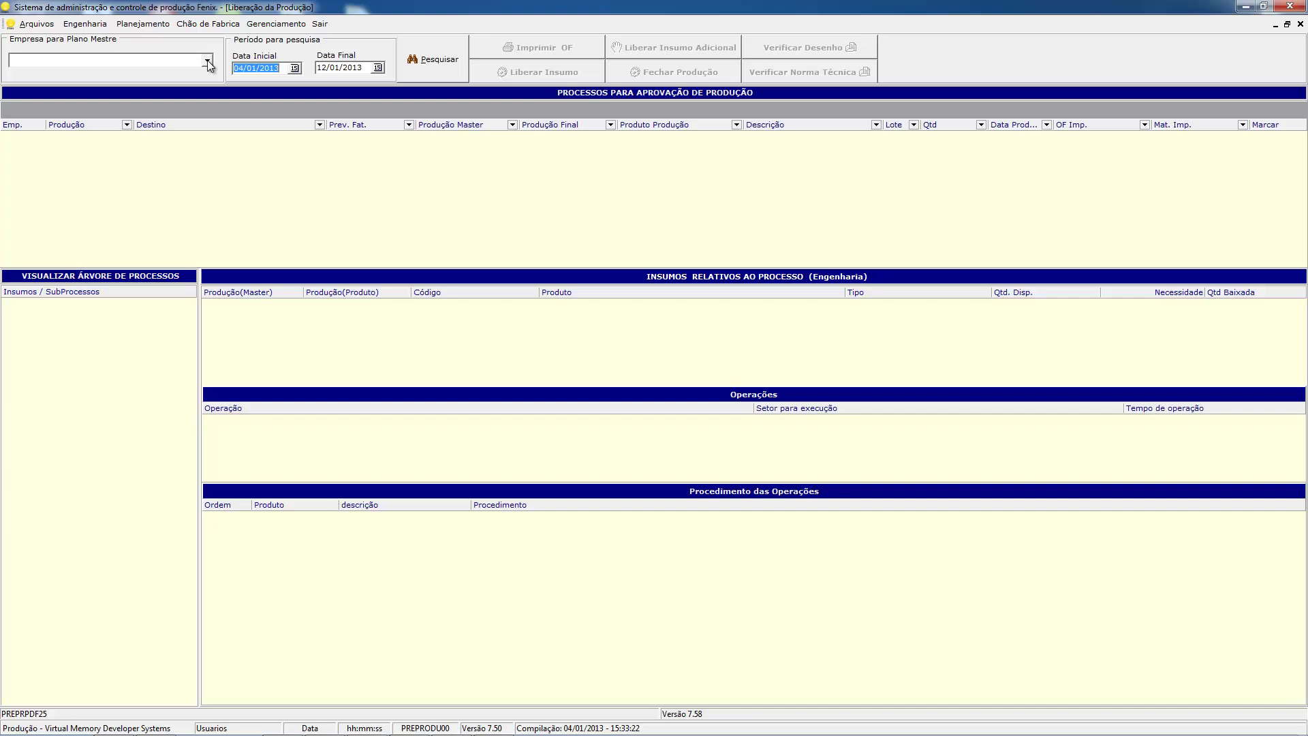
# Step: Search the production processes of Virtual Ind. de Filtros do Brasil Ltda with 31/01/2013 as the final date
pyautogui.click(207, 61)
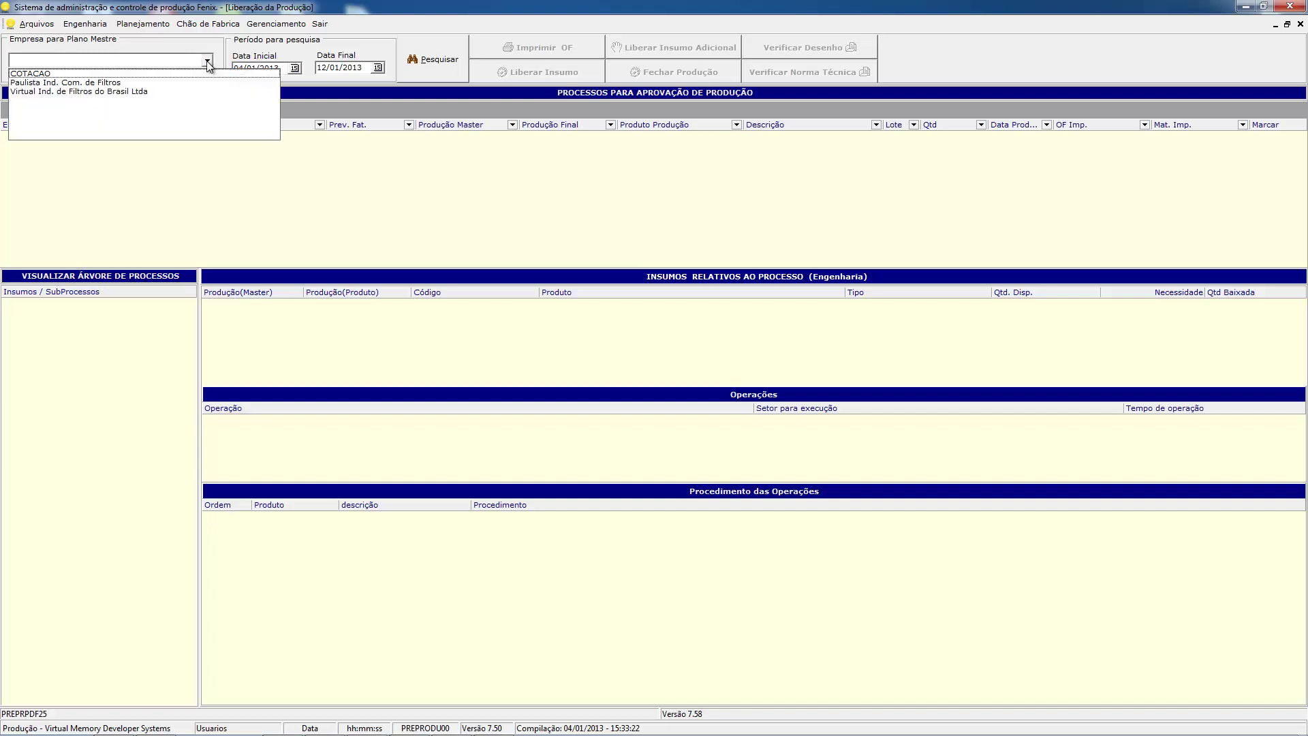
pyautogui.click(144, 91)
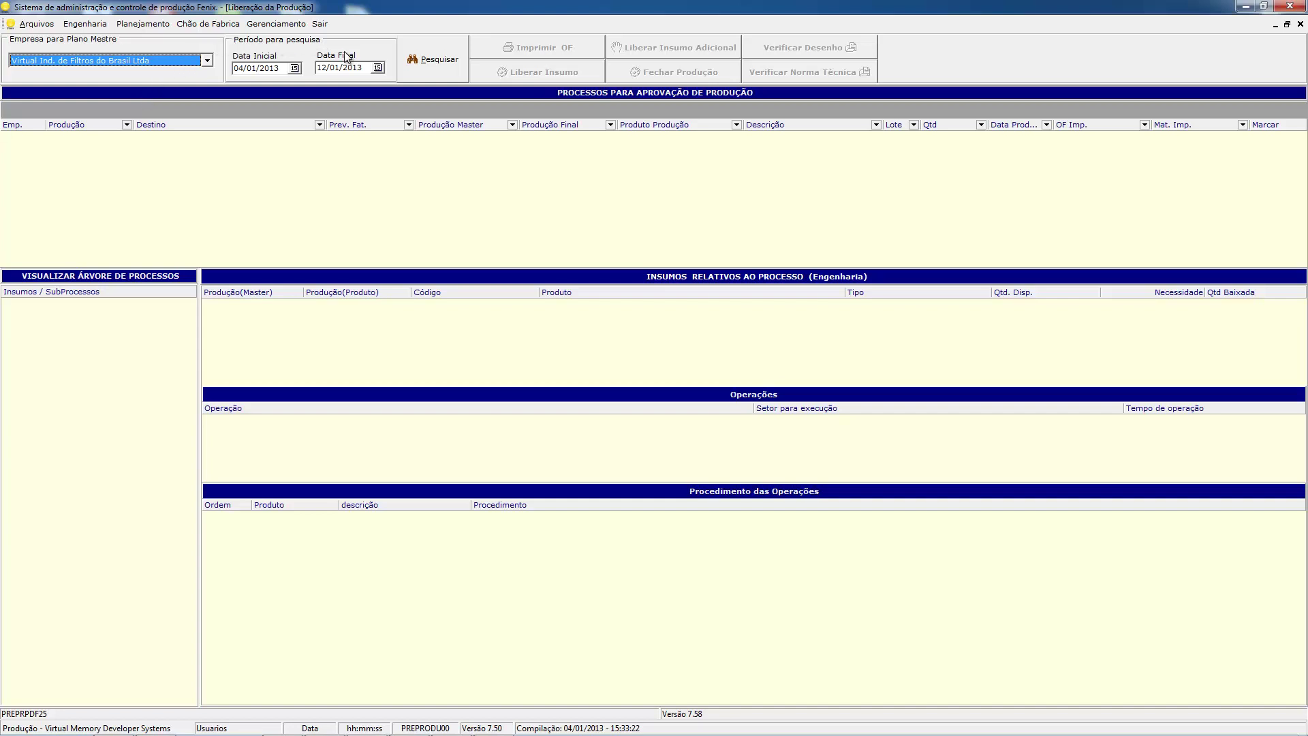
pyautogui.click(379, 68)
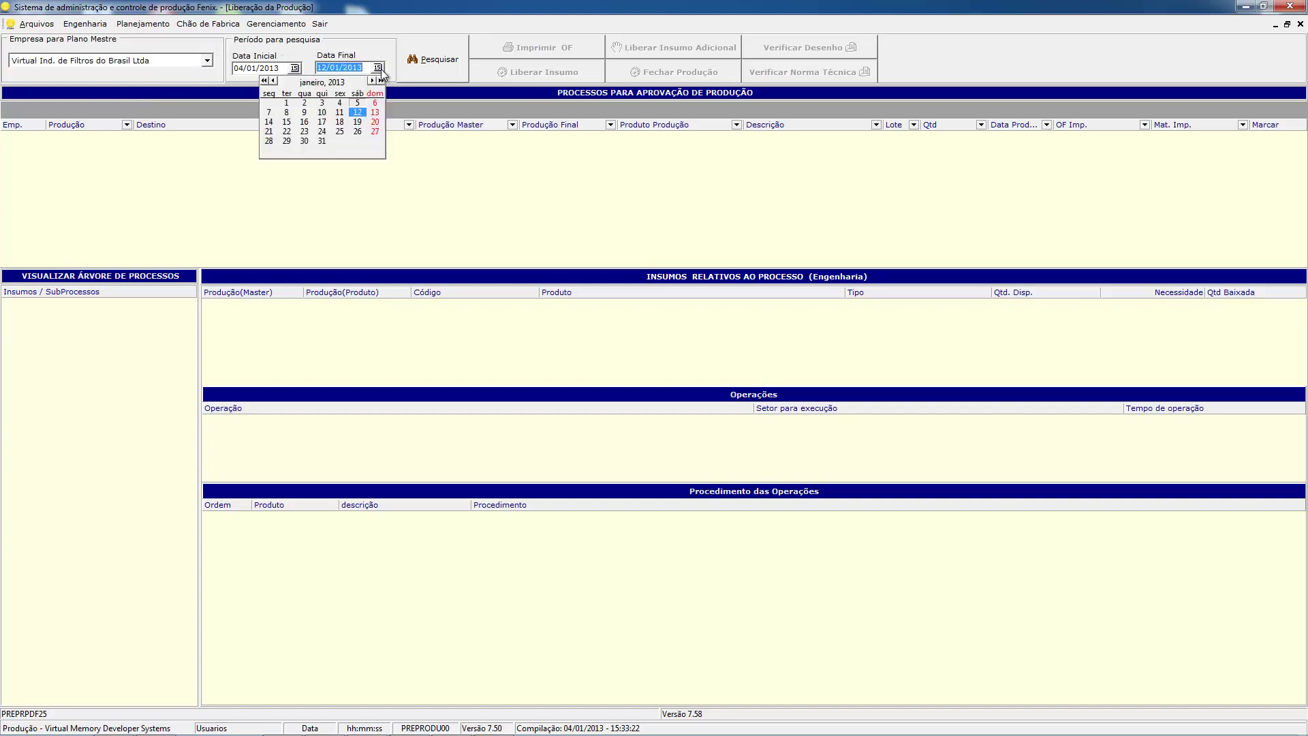
pyautogui.click(321, 141)
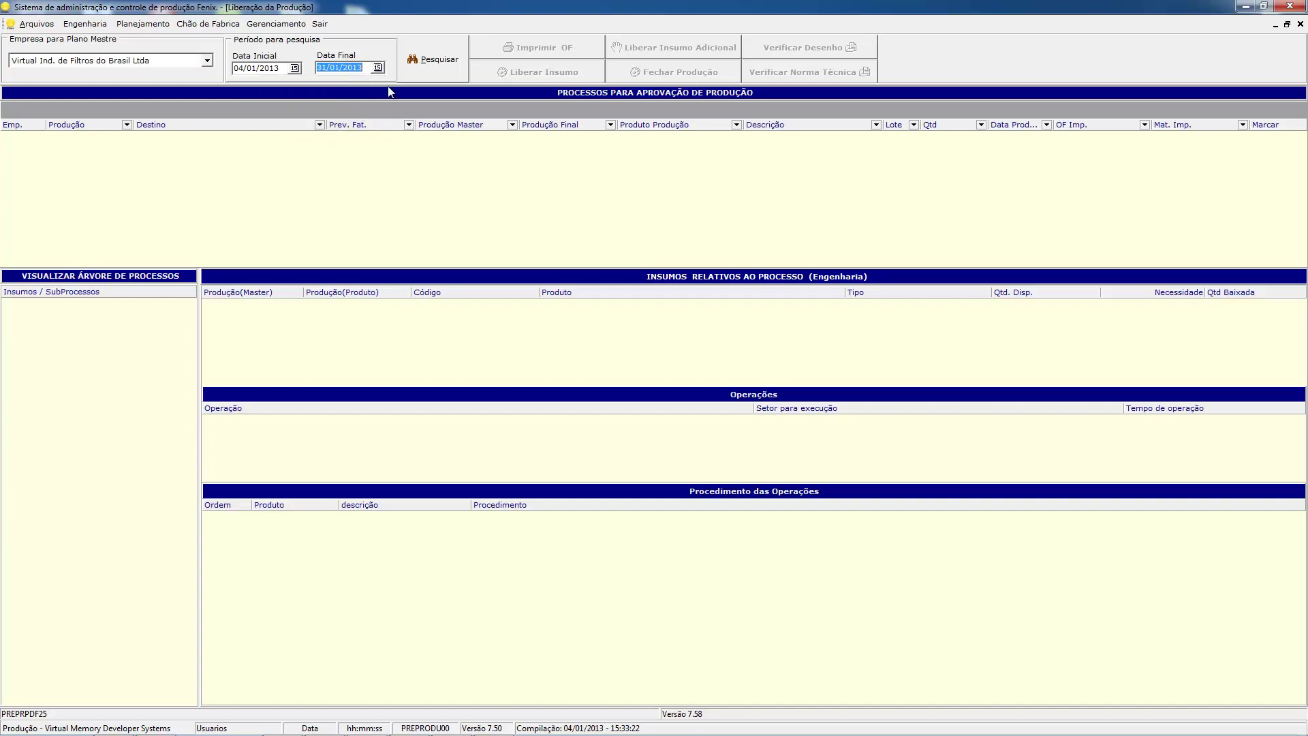
pyautogui.click(423, 67)
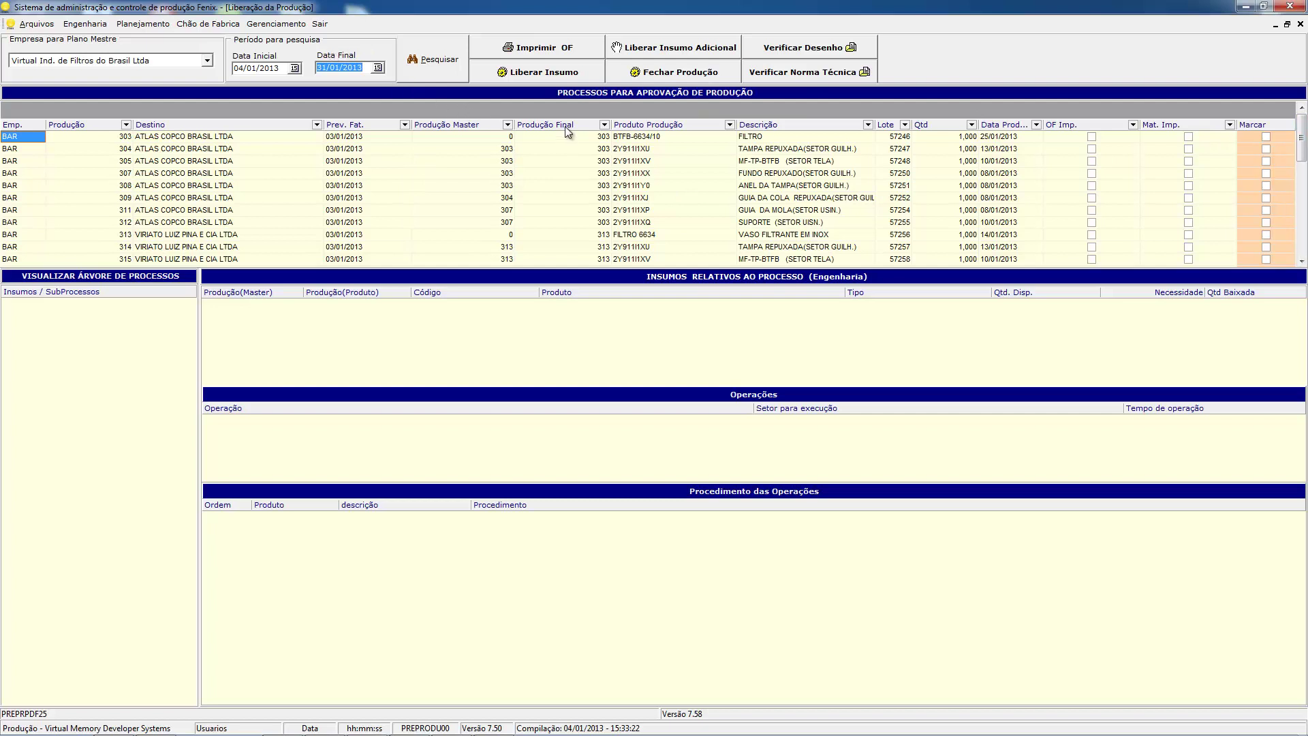
# Step: Move the Produção Final column ahead of Produção and select the first process, product BTFB-6634/10
pyautogui.moveTo(563, 128); pyautogui.dragTo(60, 128)
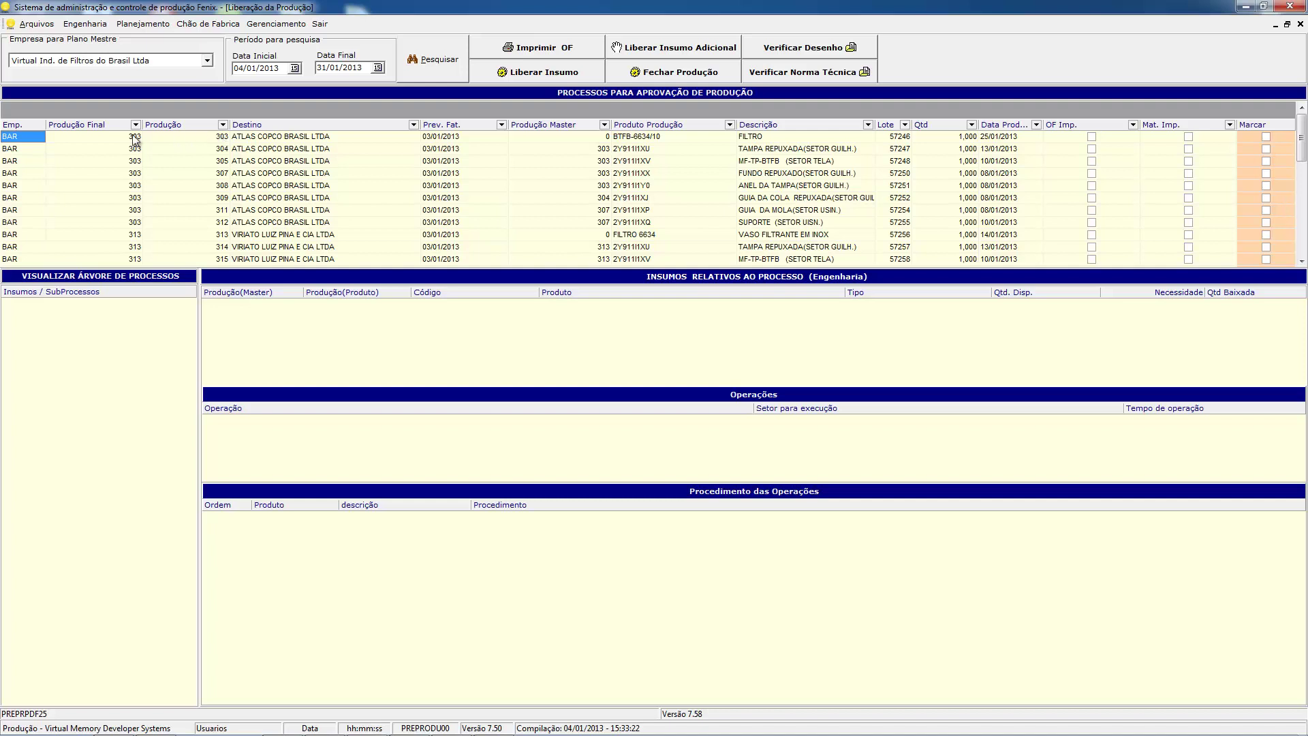
pyautogui.click(113, 136)
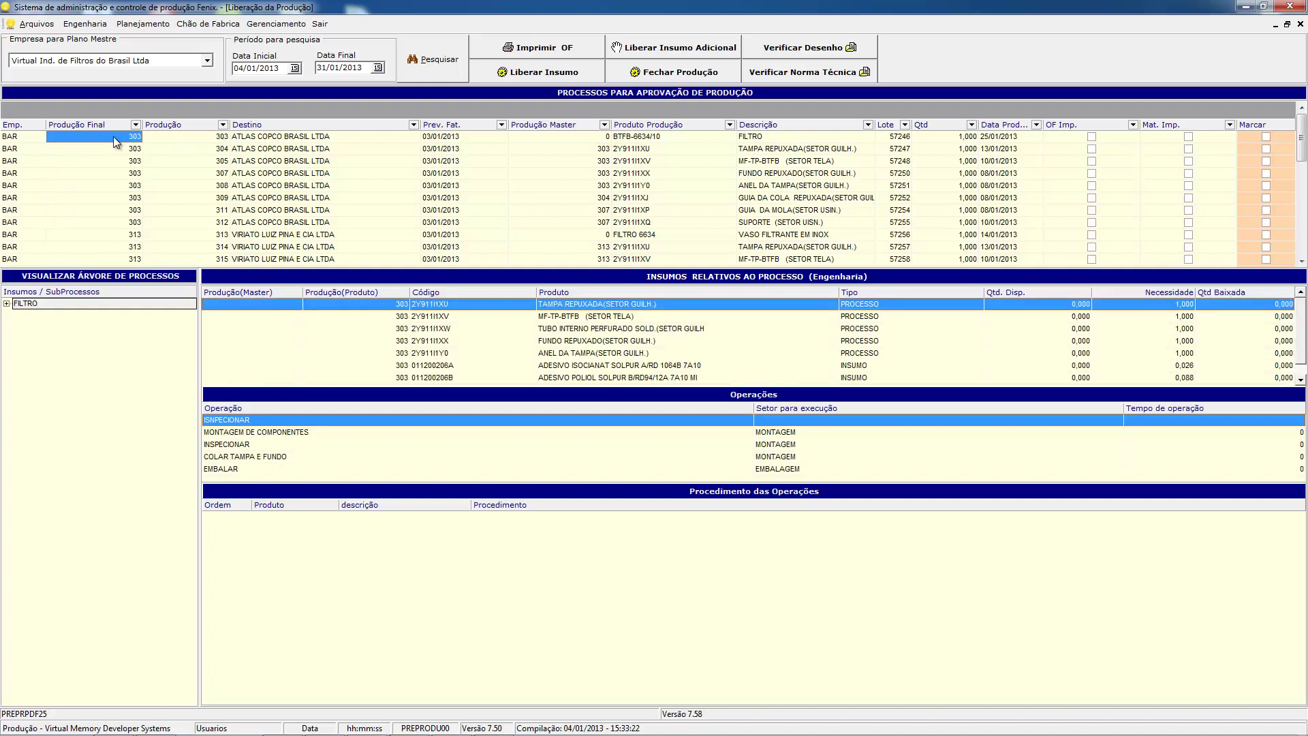
pyautogui.click(187, 136)
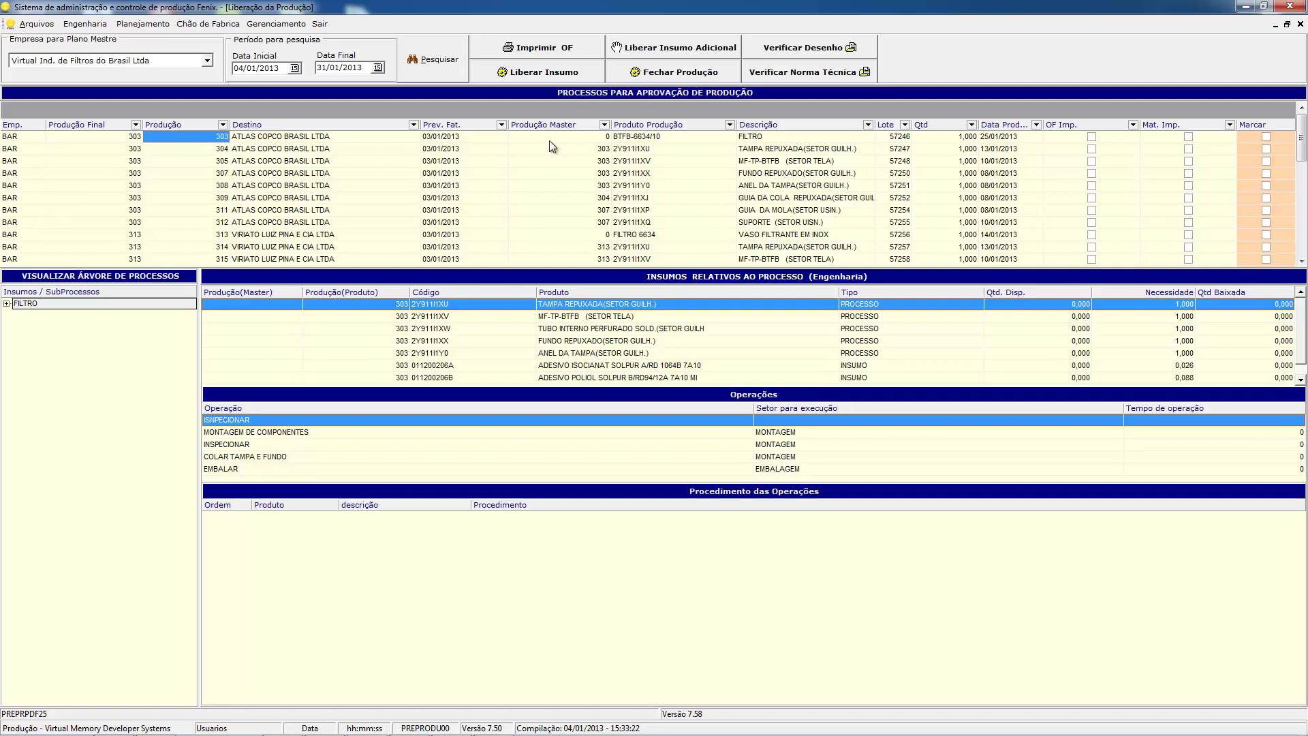
pyautogui.click(682, 139)
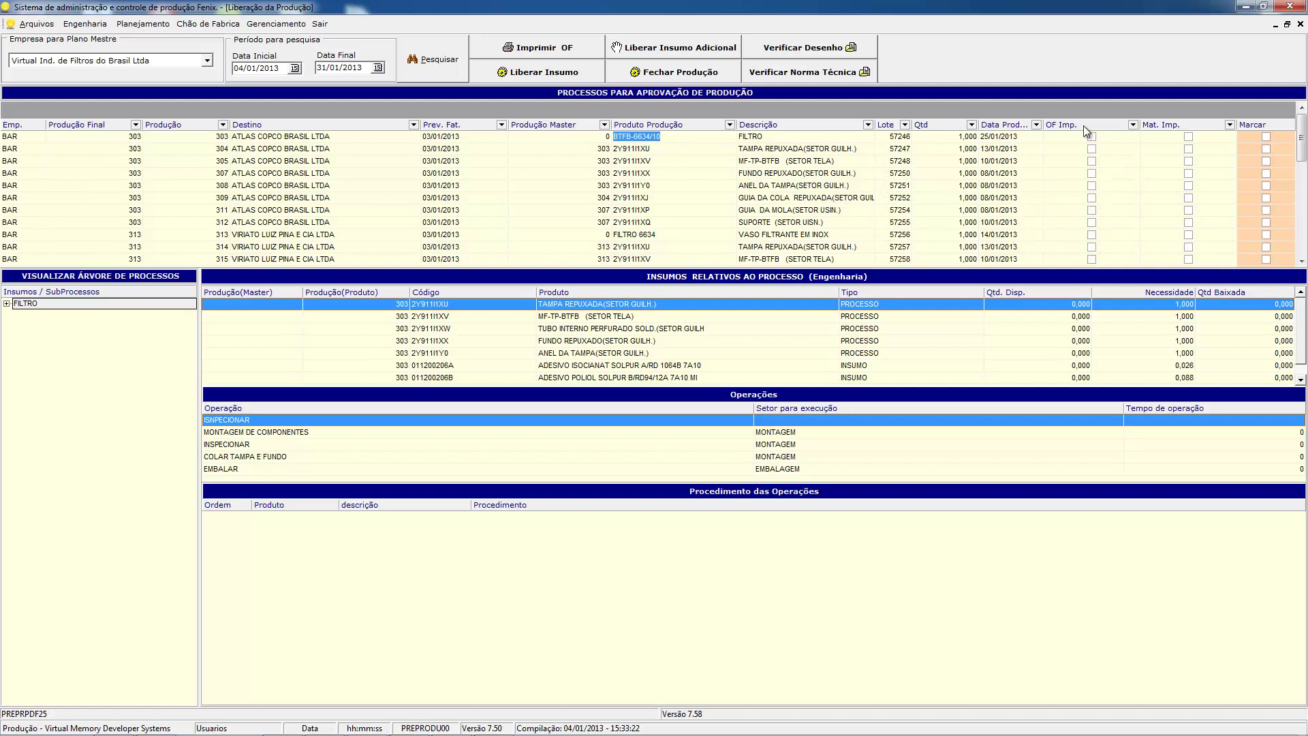
# Step: Examine the supplies and operations of production 317, FUNDO REPUXADO(SETOR GUILH.), and expand its process tree
pyautogui.moveTo(1303, 141); pyautogui.dragTo(1097, 175)
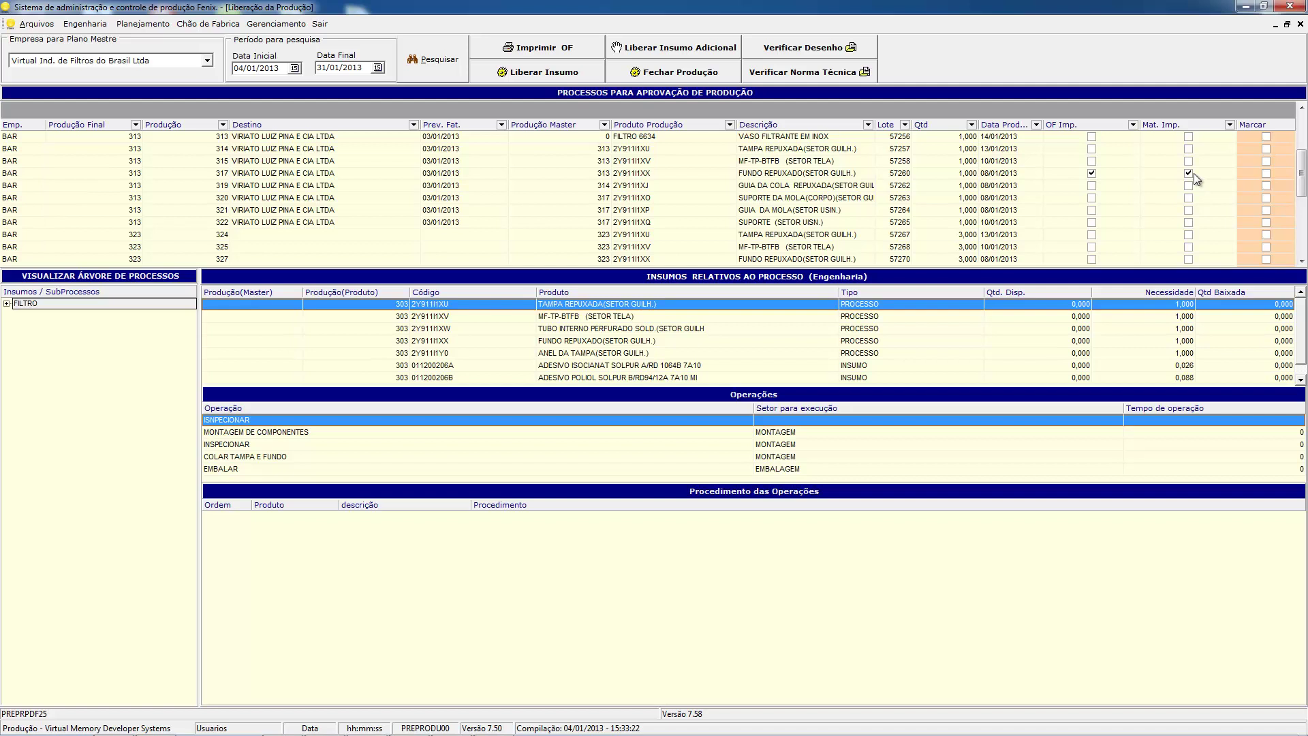
pyautogui.click(1143, 174)
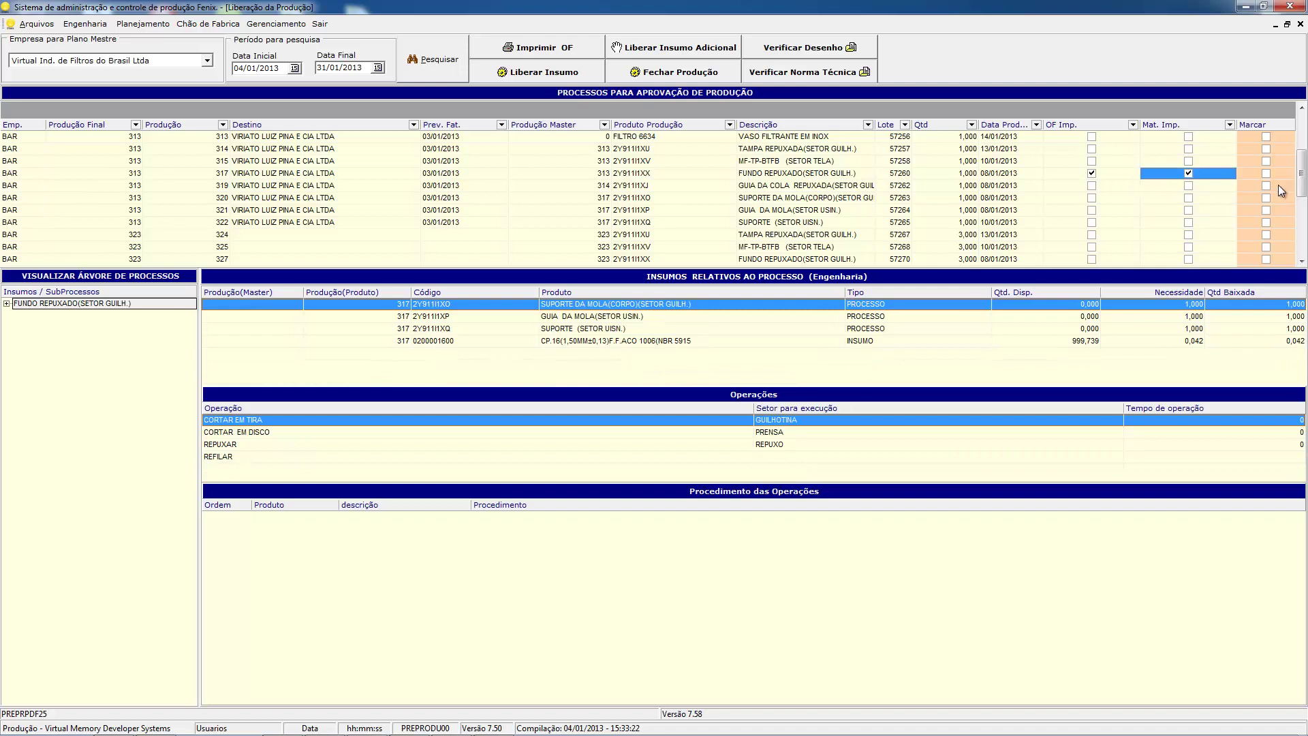
pyautogui.scroll(1, 1304, 181)
pyautogui.moveTo(1304, 182); pyautogui.dragTo(1304, 169)
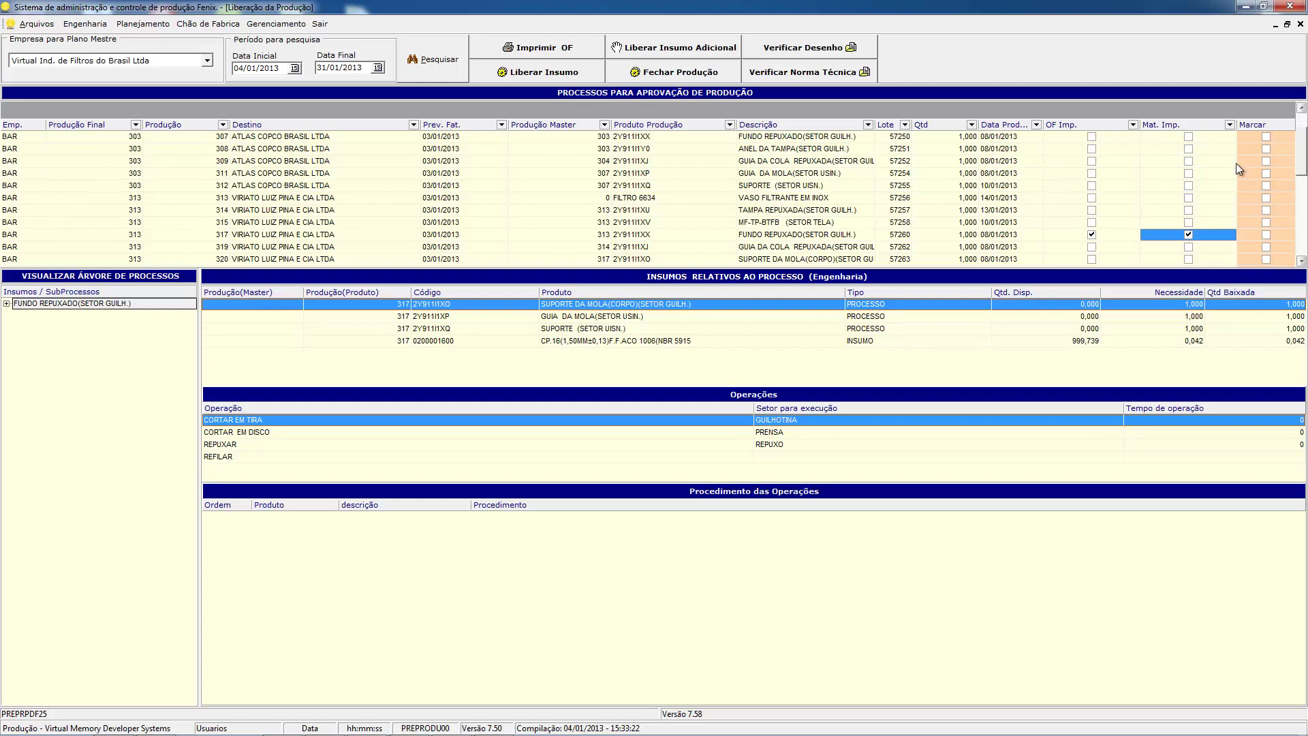
pyautogui.click(7, 303)
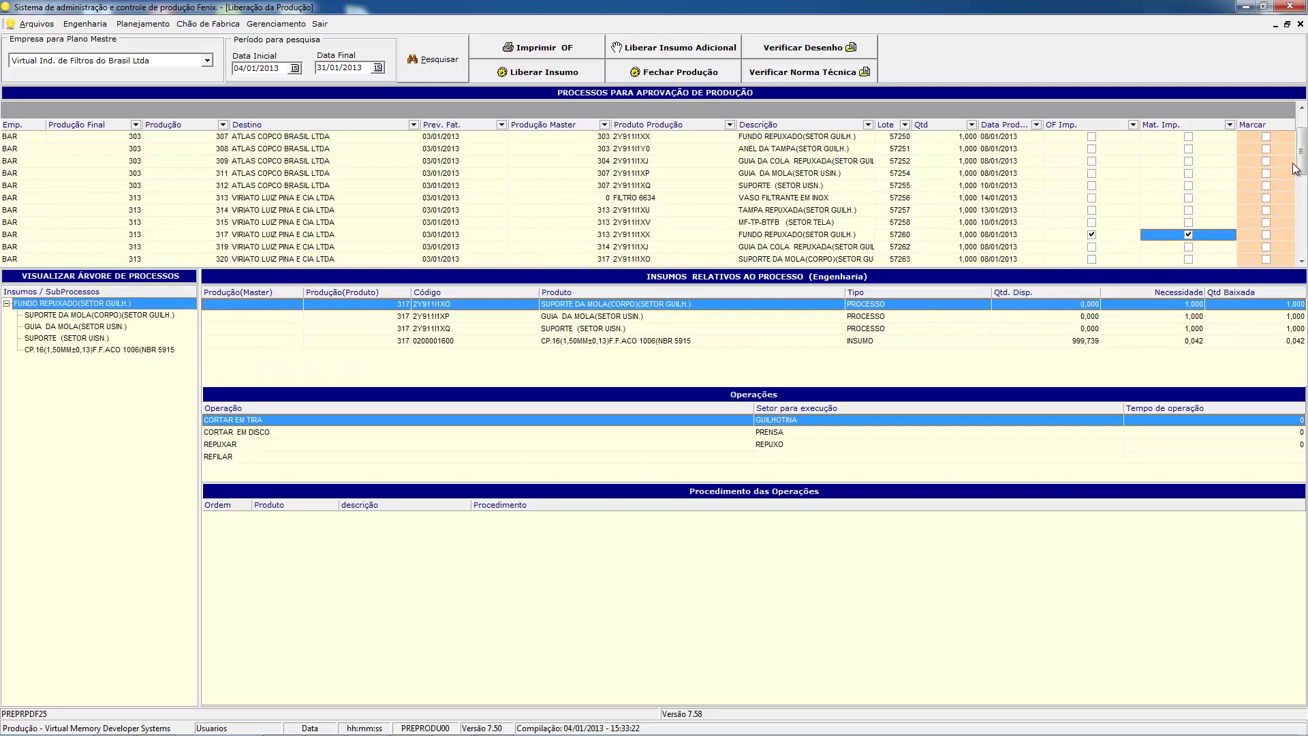
# Step: Return to the FILTRO process of production 303, expand its process tree and review its full supplies list
pyautogui.click(1300, 107)
pyautogui.click(1300, 107)
pyautogui.click(1300, 107)
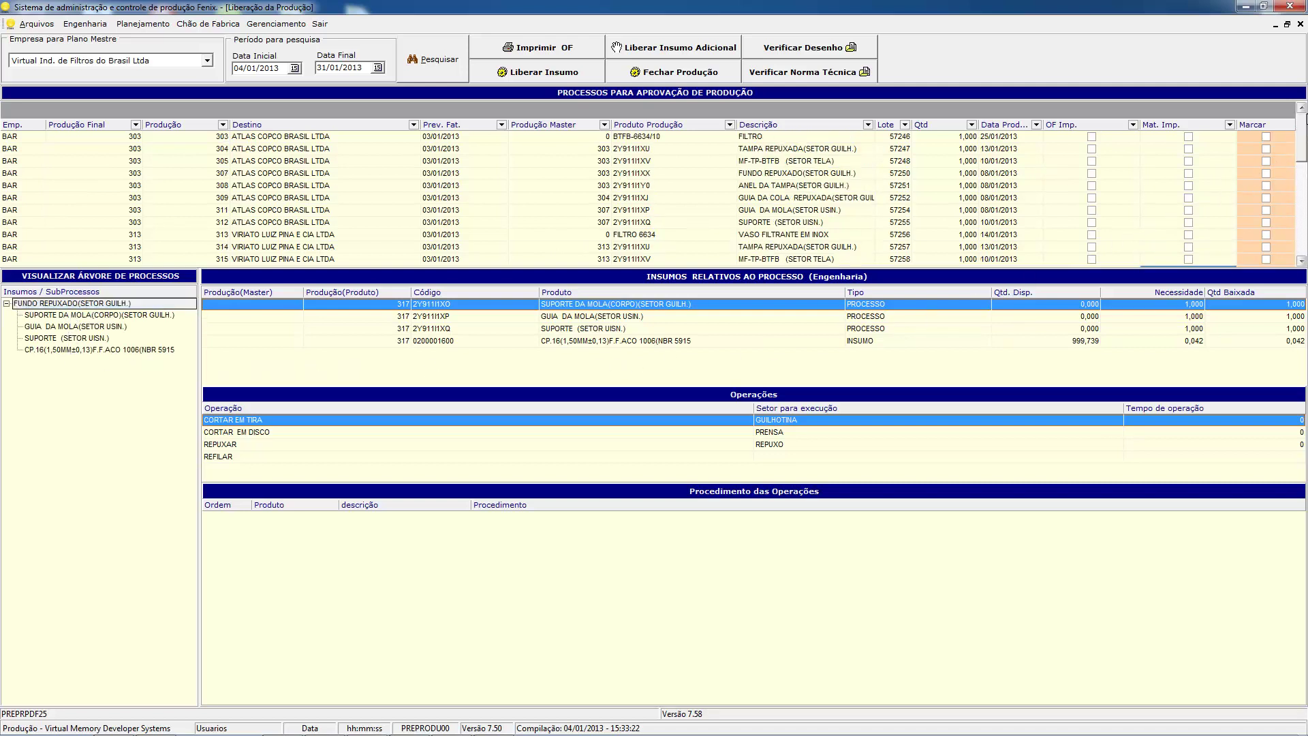
pyautogui.click(772, 137)
pyautogui.click(6, 305)
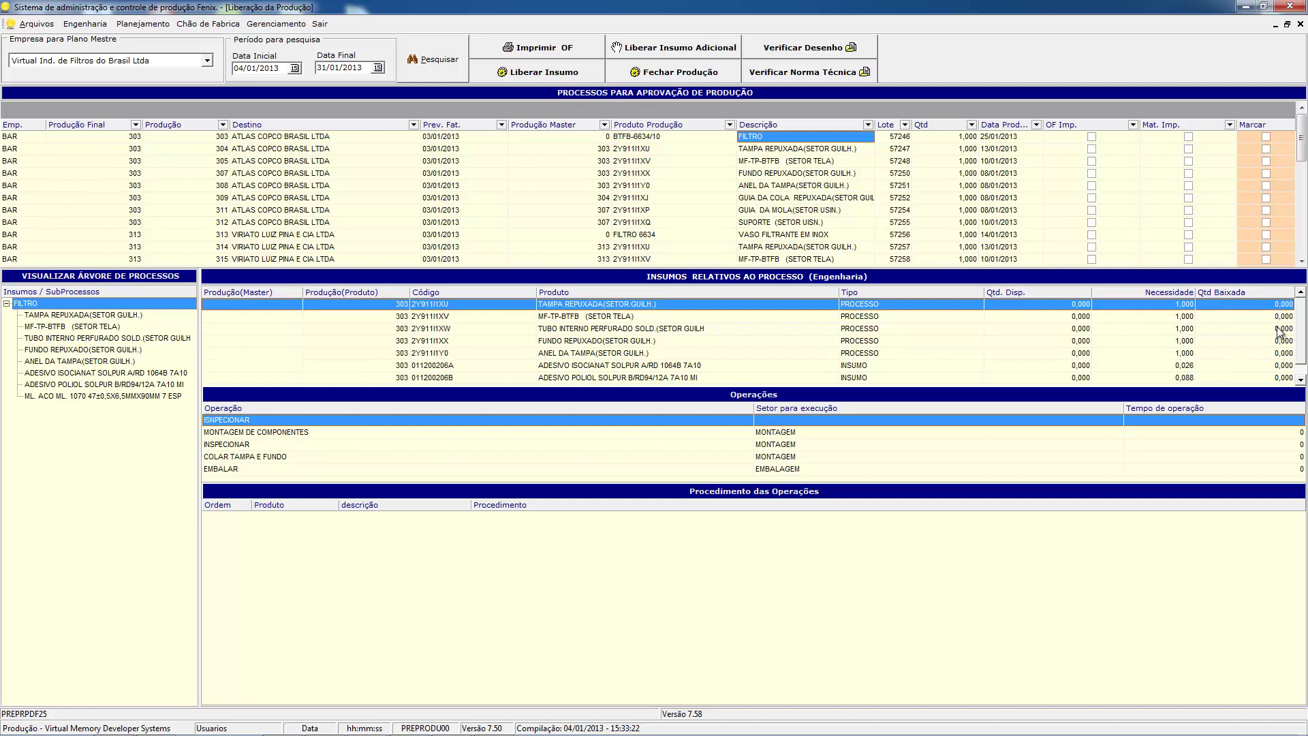
pyautogui.click(1301, 375)
pyautogui.scroll(1, 1301, 373)
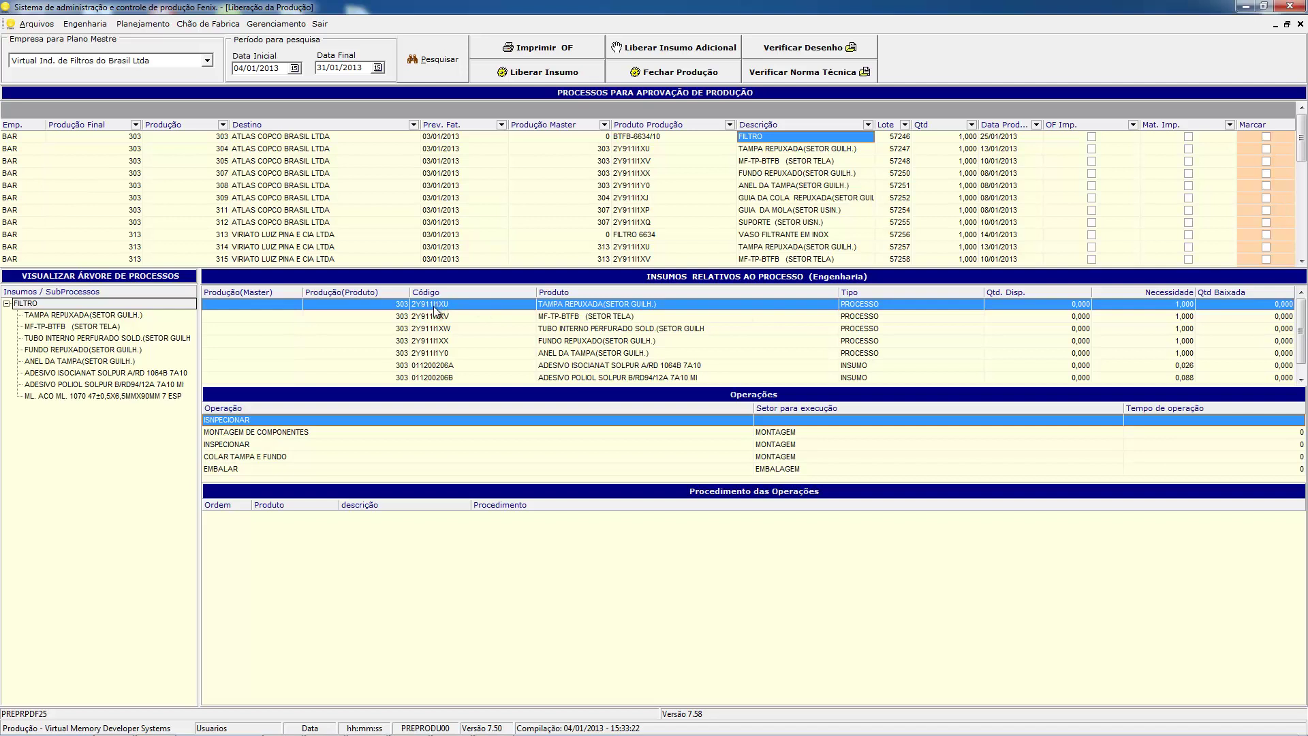
# Step: Compare the supplies of TAMPA REPUXADA with those of FILTRO, and examine FILTRO's items of type INSUMO
pyautogui.click(654, 148)
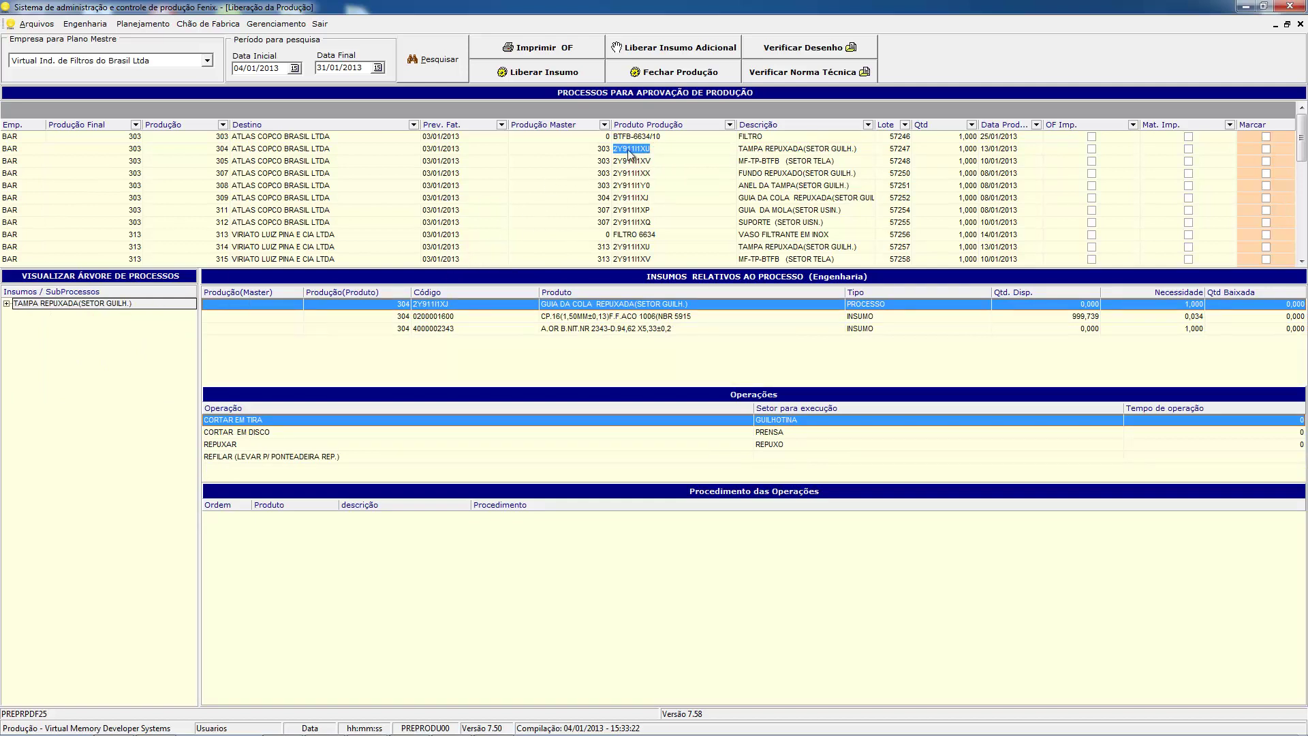
pyautogui.click(660, 136)
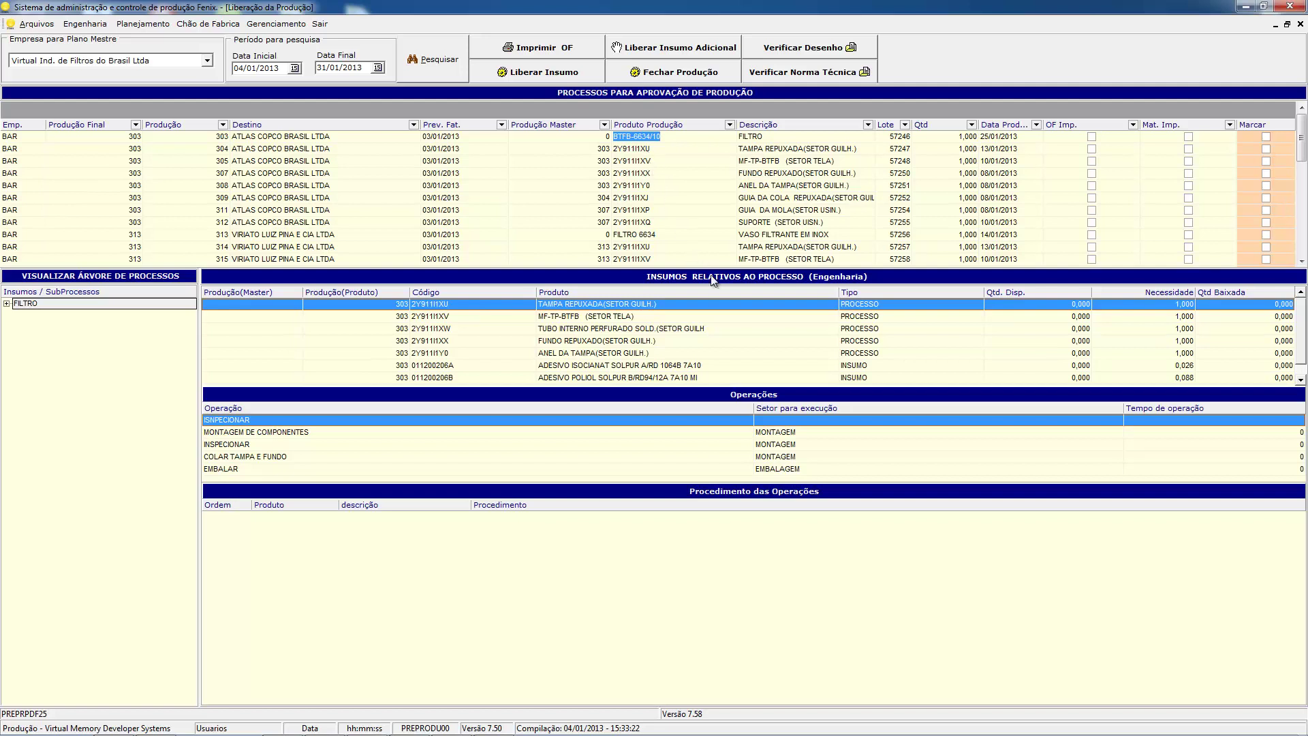
pyautogui.click(872, 366)
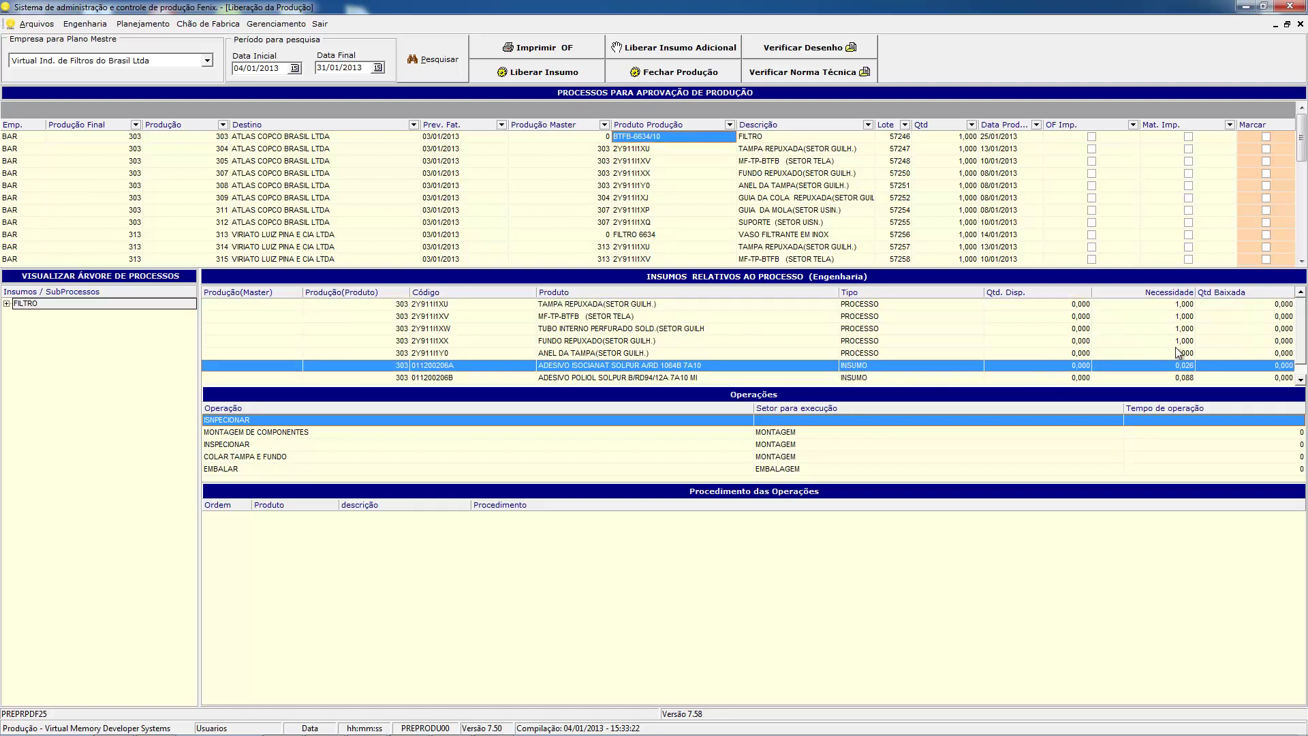
pyautogui.click(1301, 380)
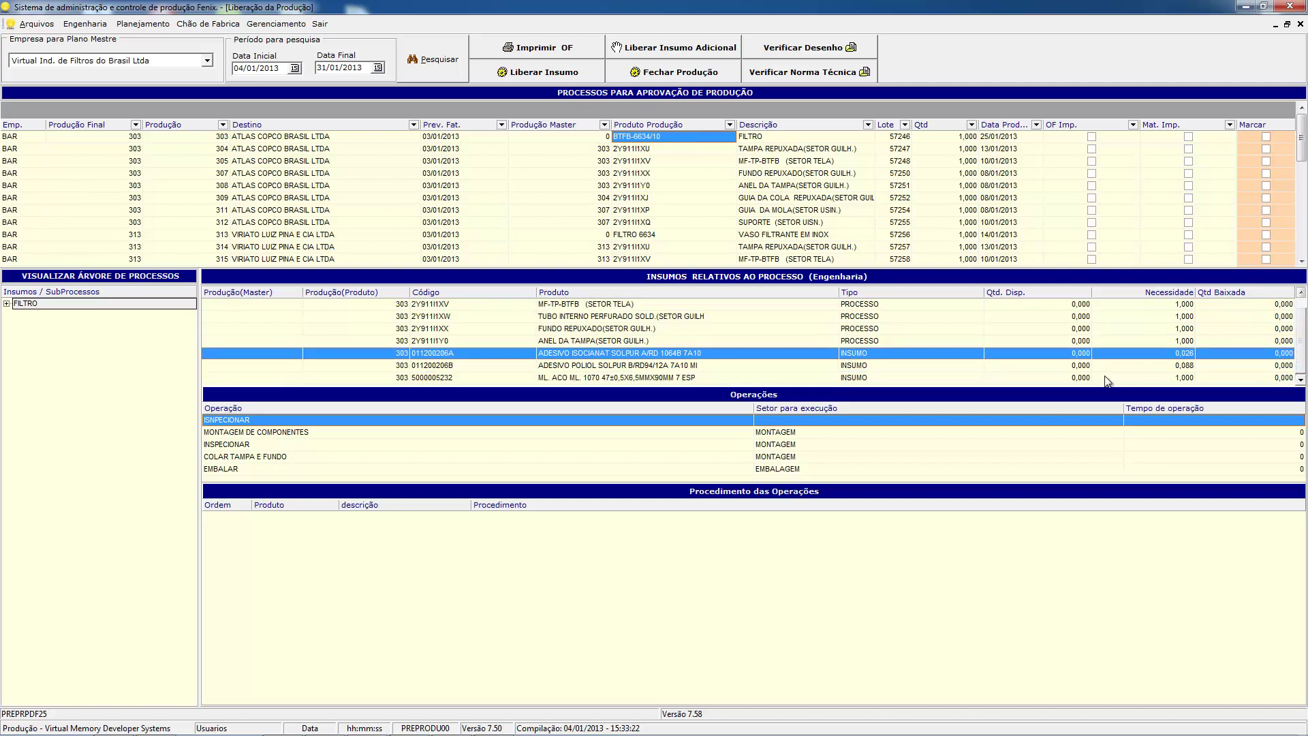
pyautogui.click(859, 379)
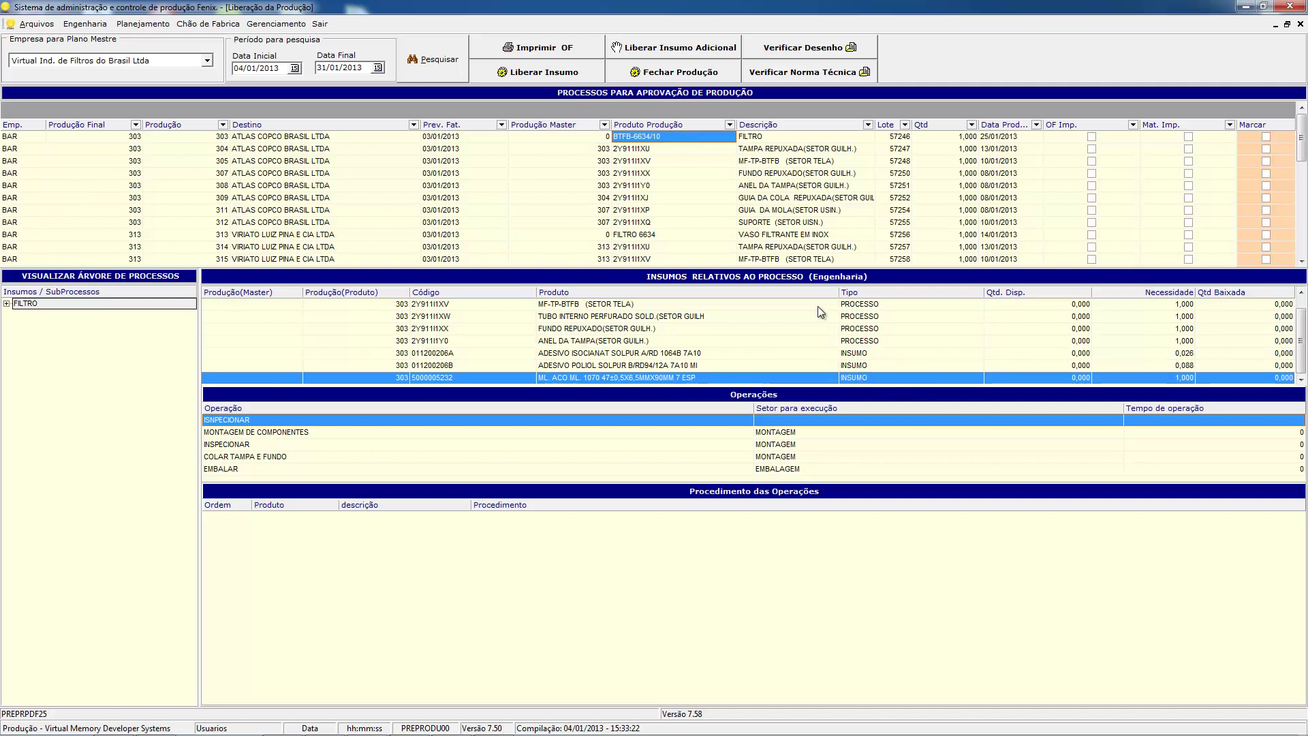
# Step: Expand the process tree of production 304, TAMPA REPUXADA(SETOR GUILH.), and return to the FILTRO process
pyautogui.click(649, 147)
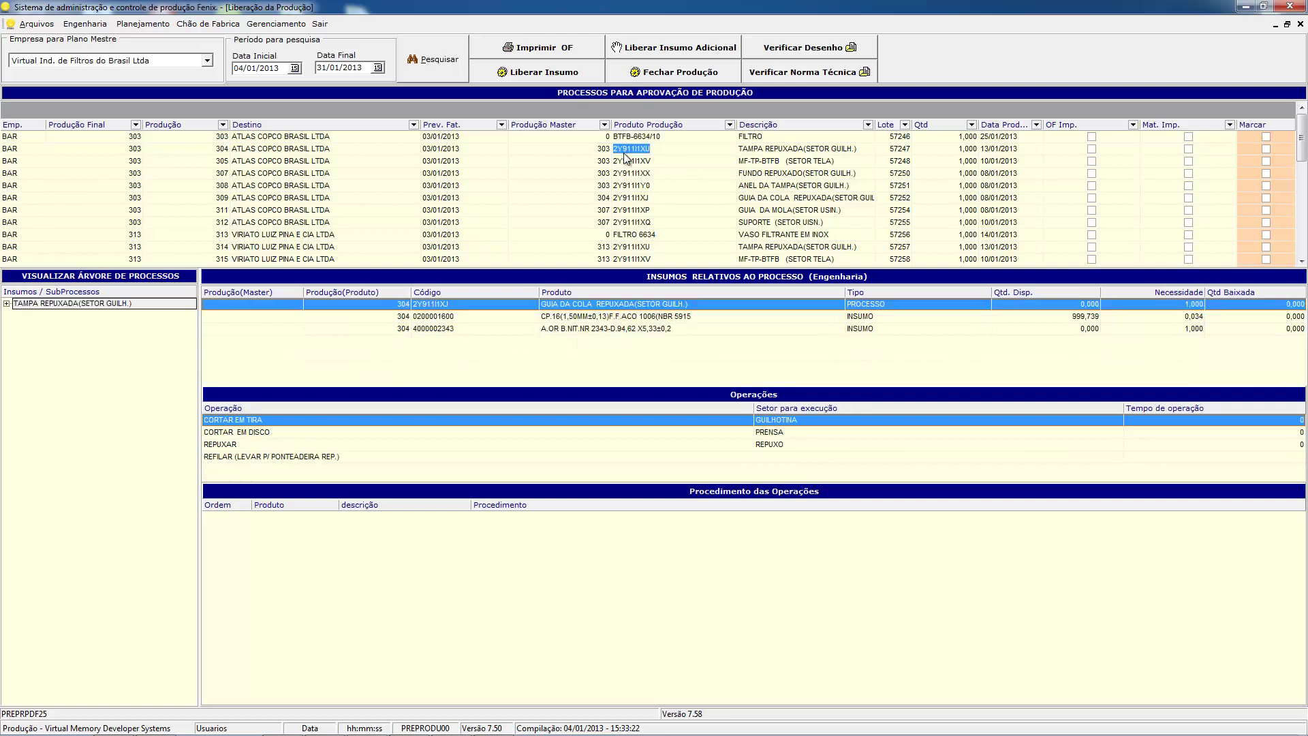
pyautogui.click(7, 304)
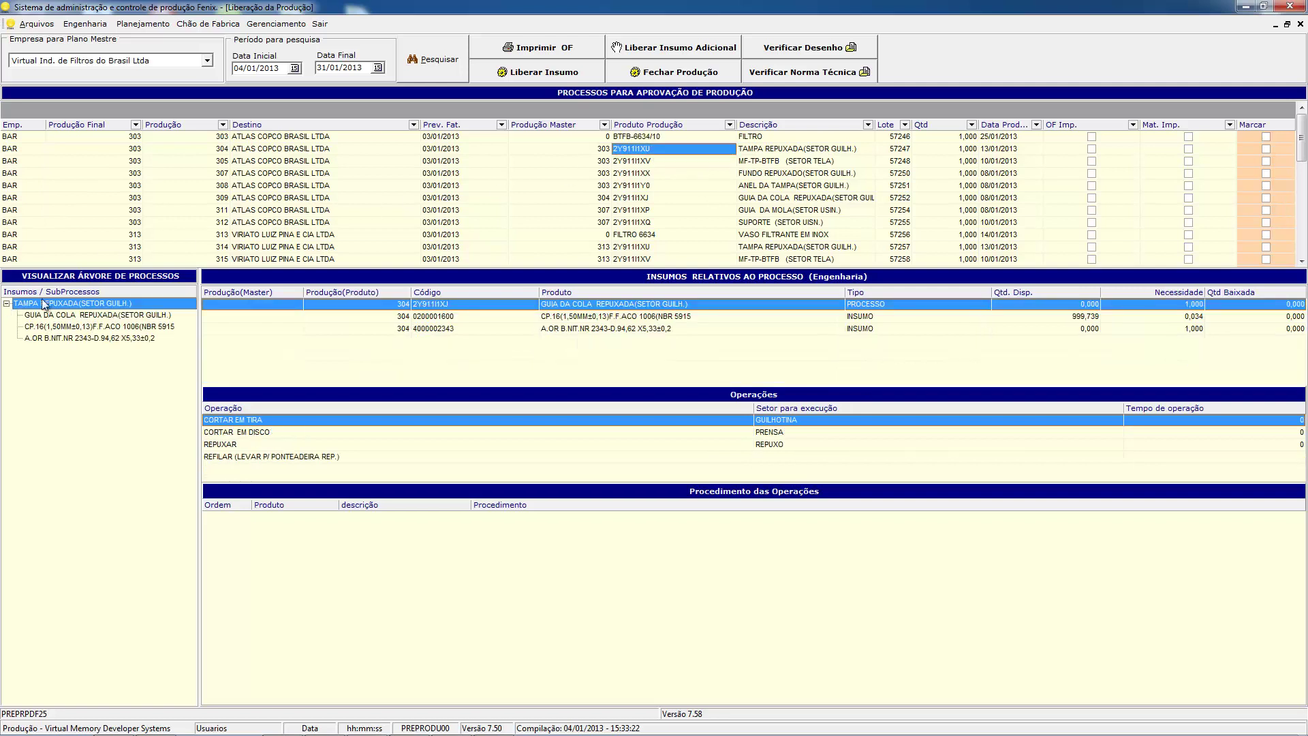
pyautogui.click(643, 136)
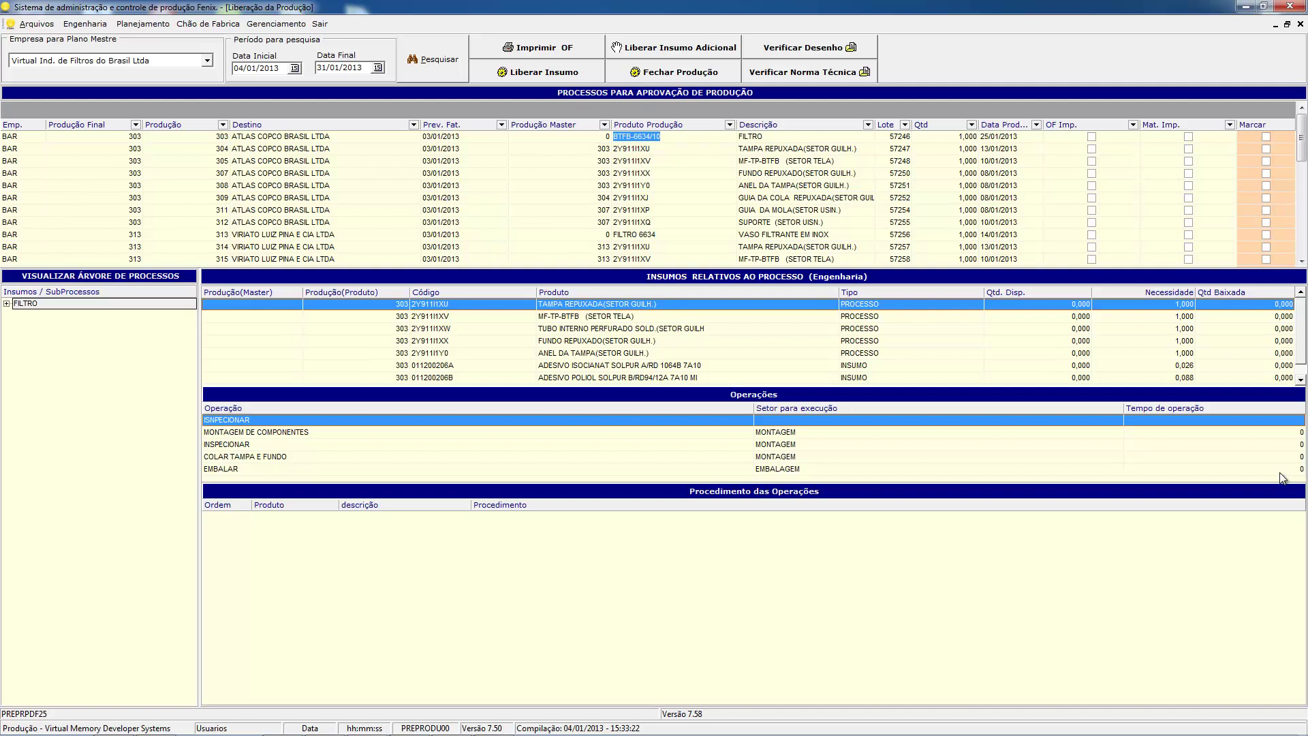
# Step: Look over the Chão de Fabrica options and expand the FILTRO process tree
pyautogui.click(202, 26)
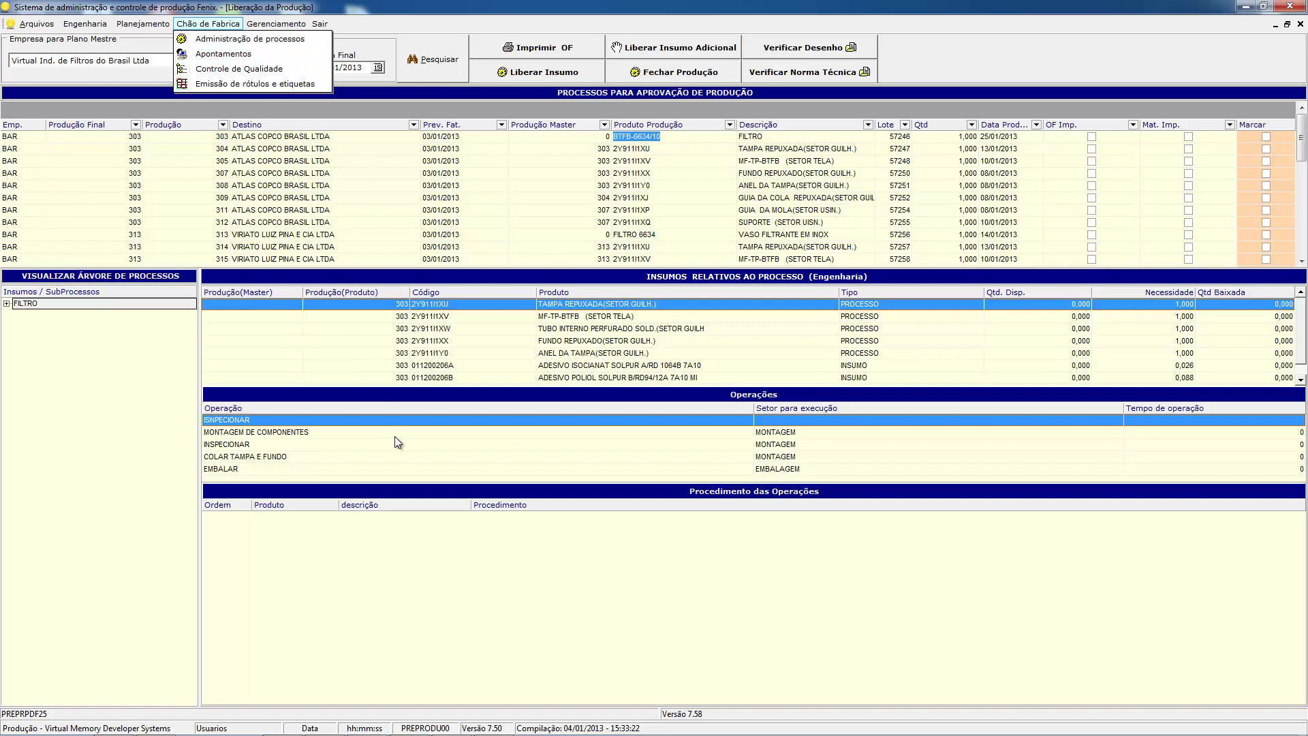
pyautogui.click(521, 579)
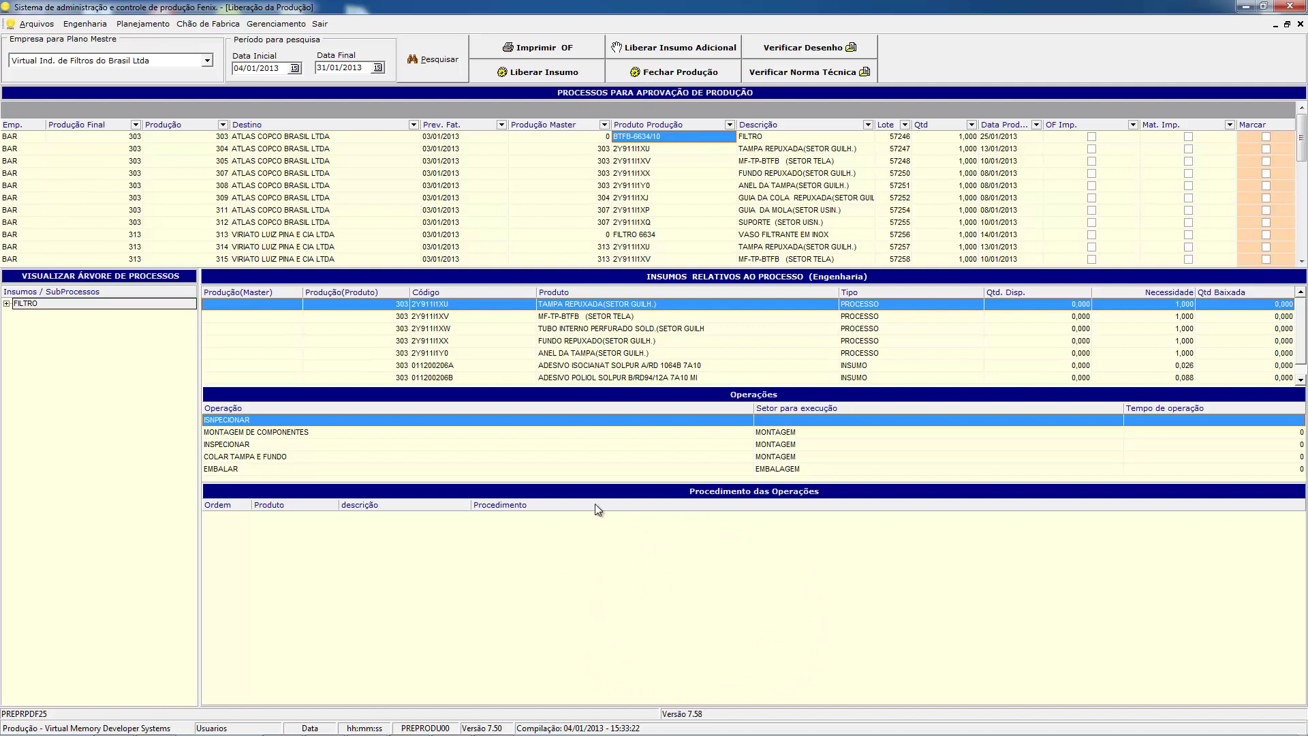
pyautogui.click(6, 303)
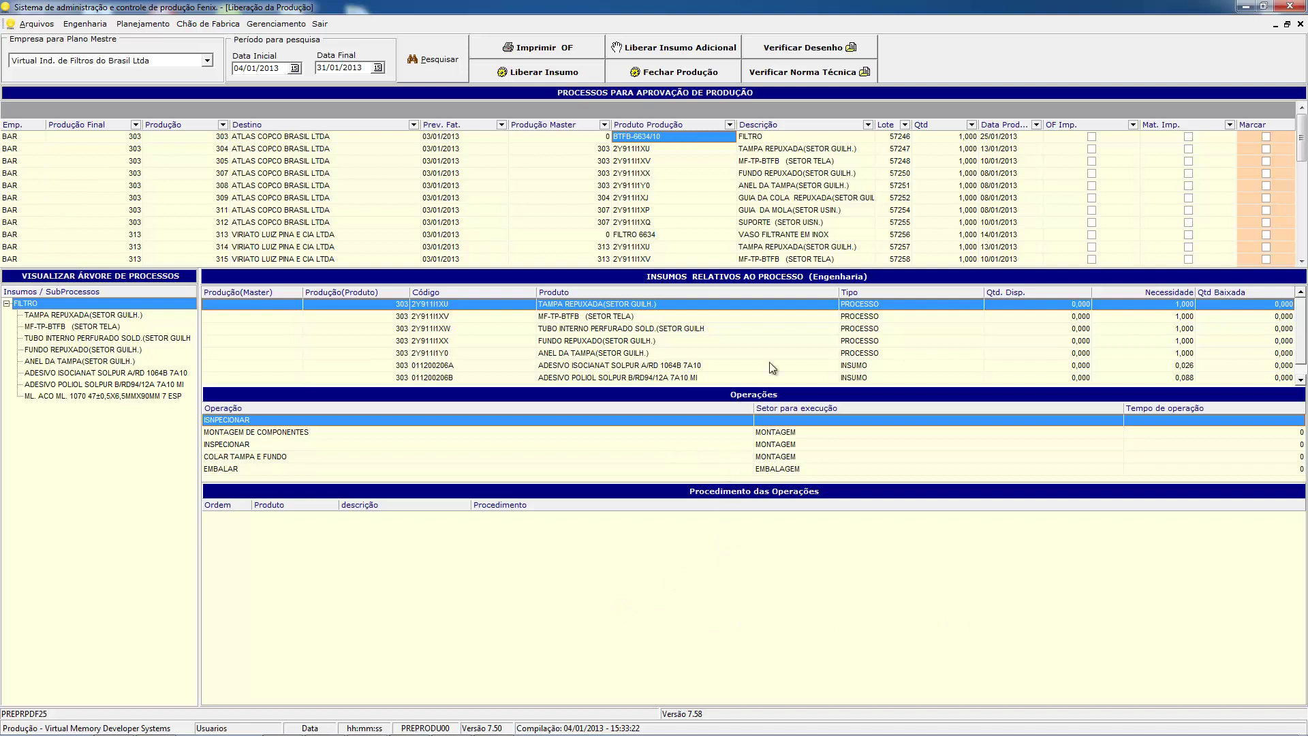
# Step: View the processing options available for production 304, TAMPA REPUXADA(SETOR GUILH.), and dismiss them without choosing any
pyautogui.click(640, 151)
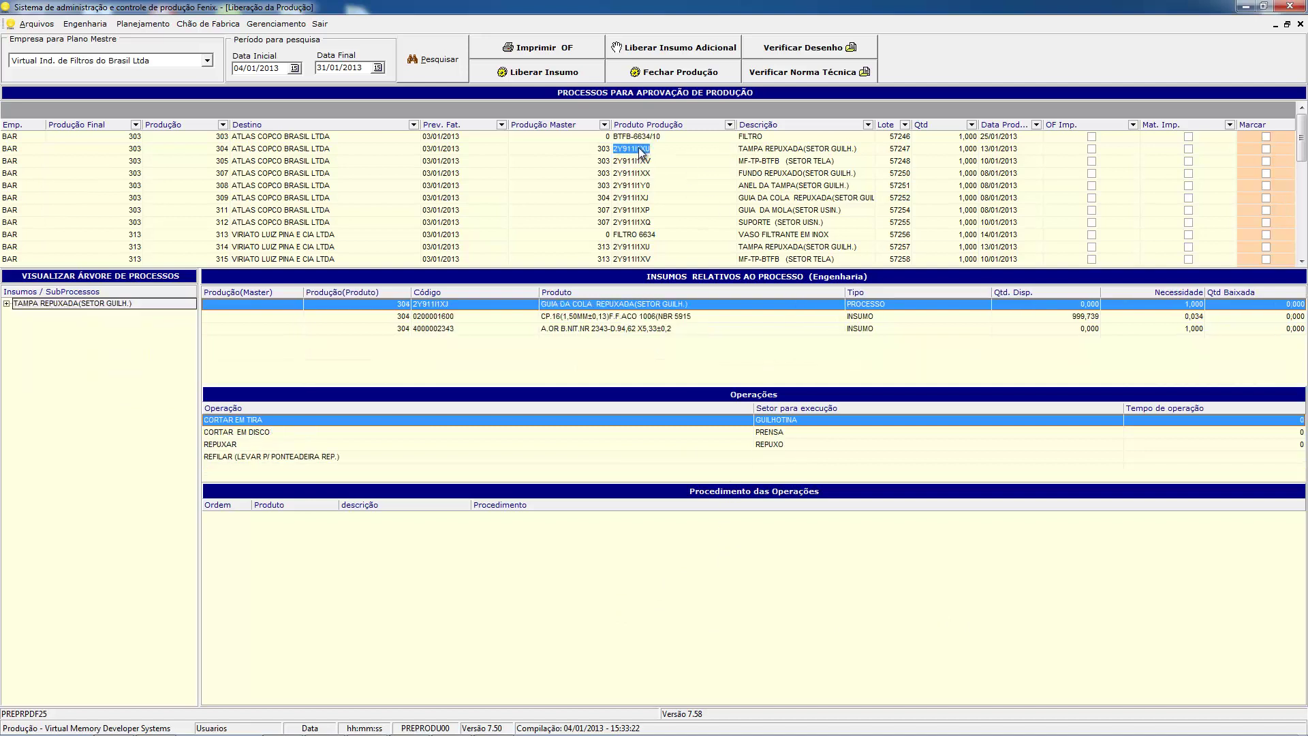
pyautogui.click(766, 155)
pyautogui.rightClick(766, 155)
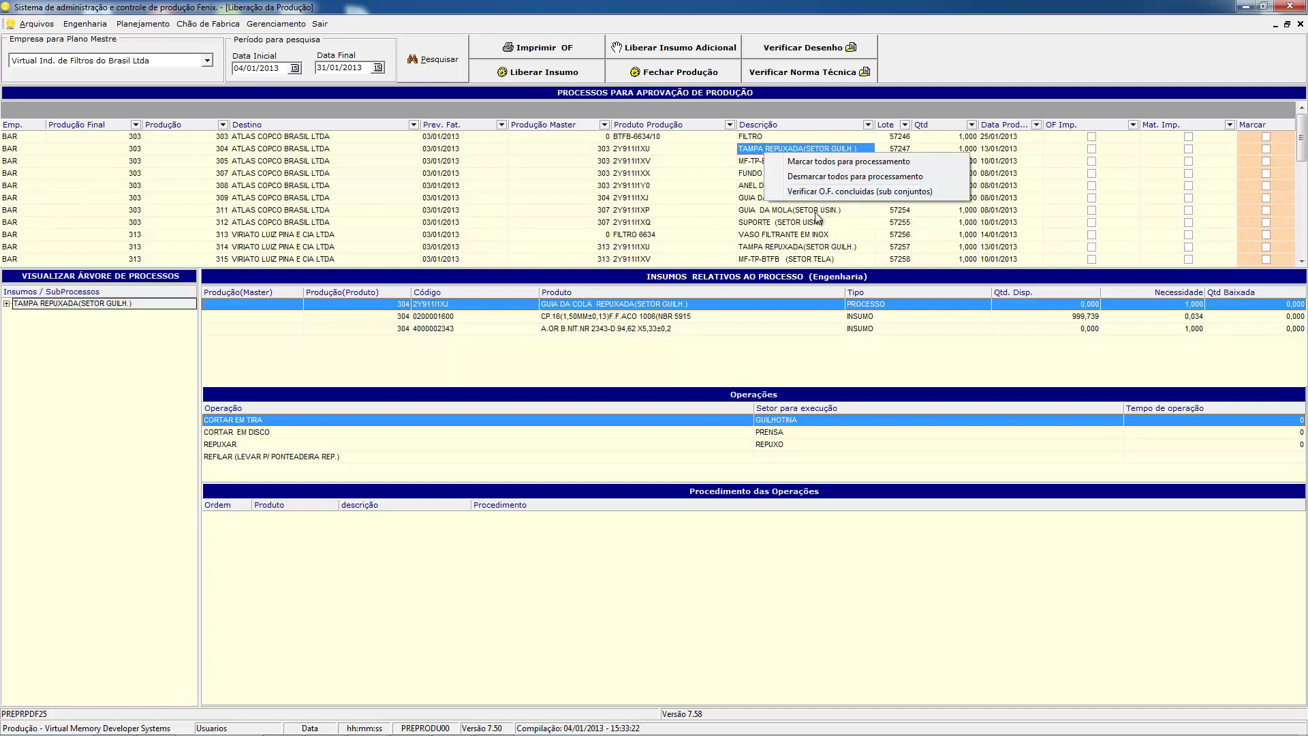
pyautogui.click(762, 234)
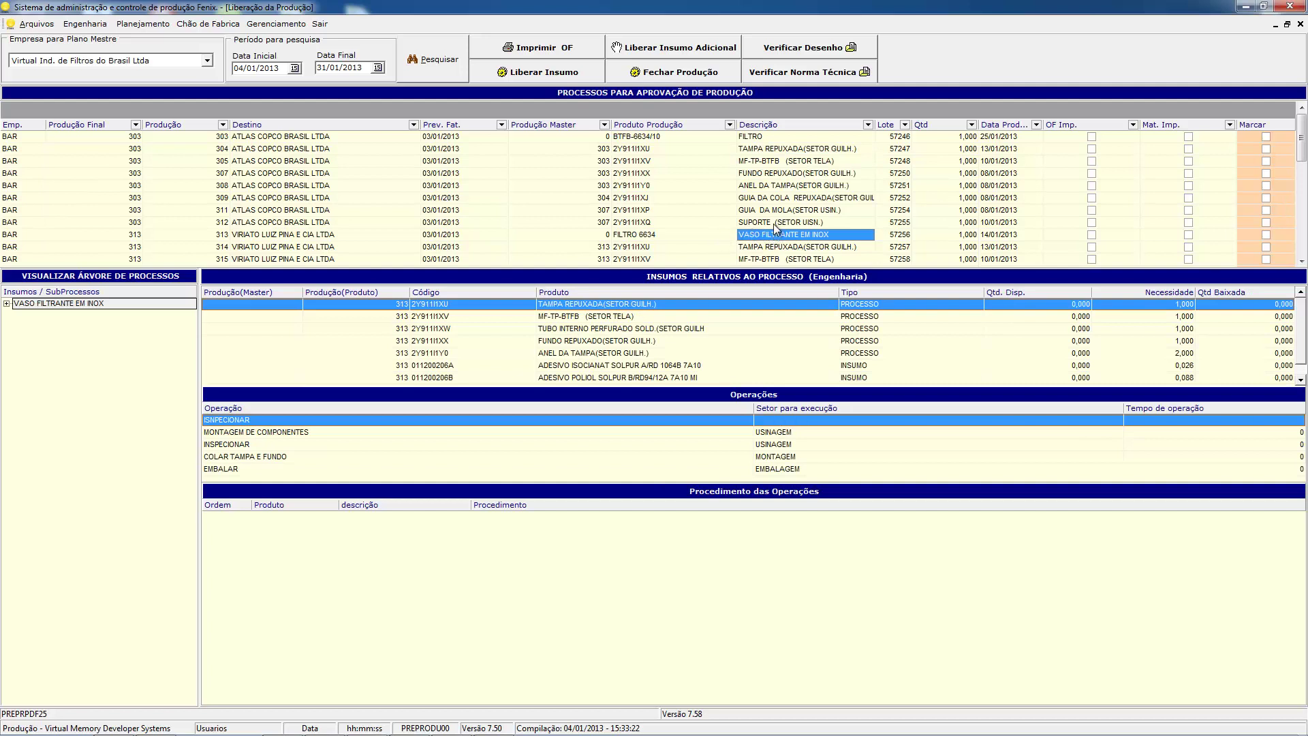
# Step: Mark production 312, SUPORTE, and production 309, GUIA DA COLA REPUXADA, for processing
pyautogui.click(777, 225)
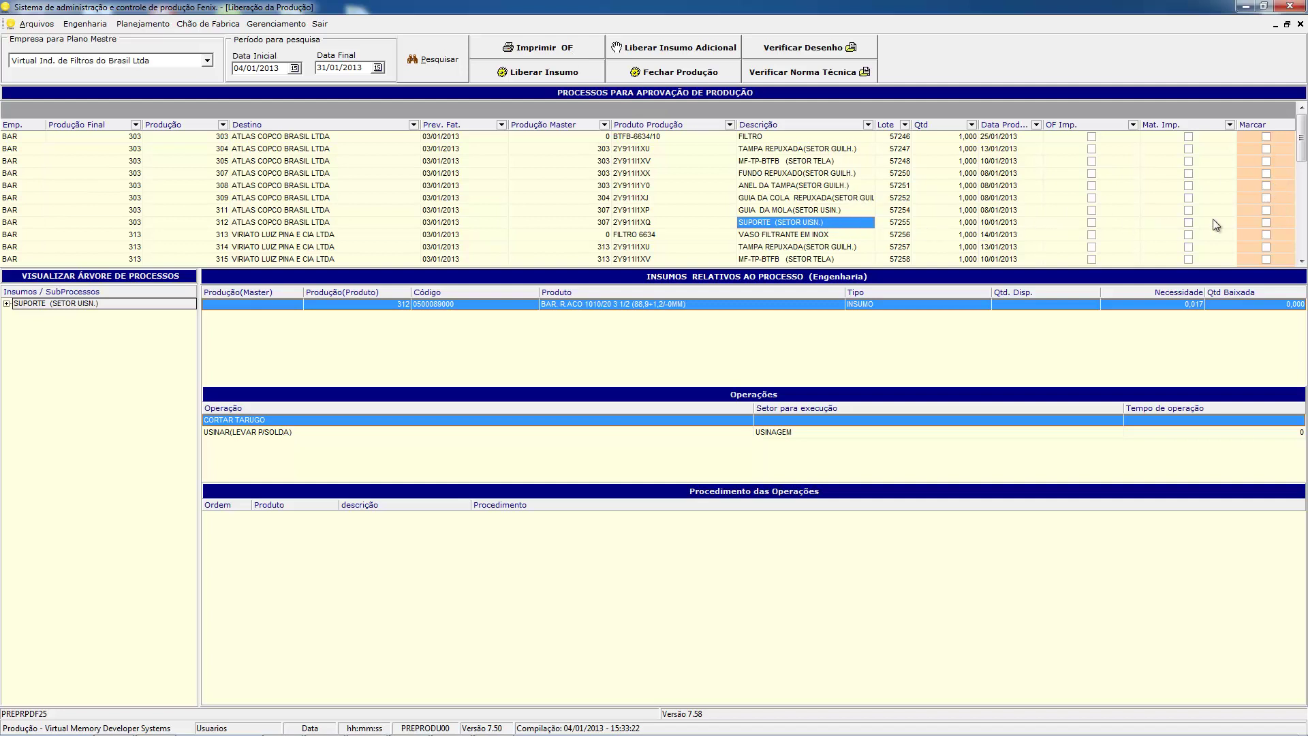
pyautogui.click(1266, 223)
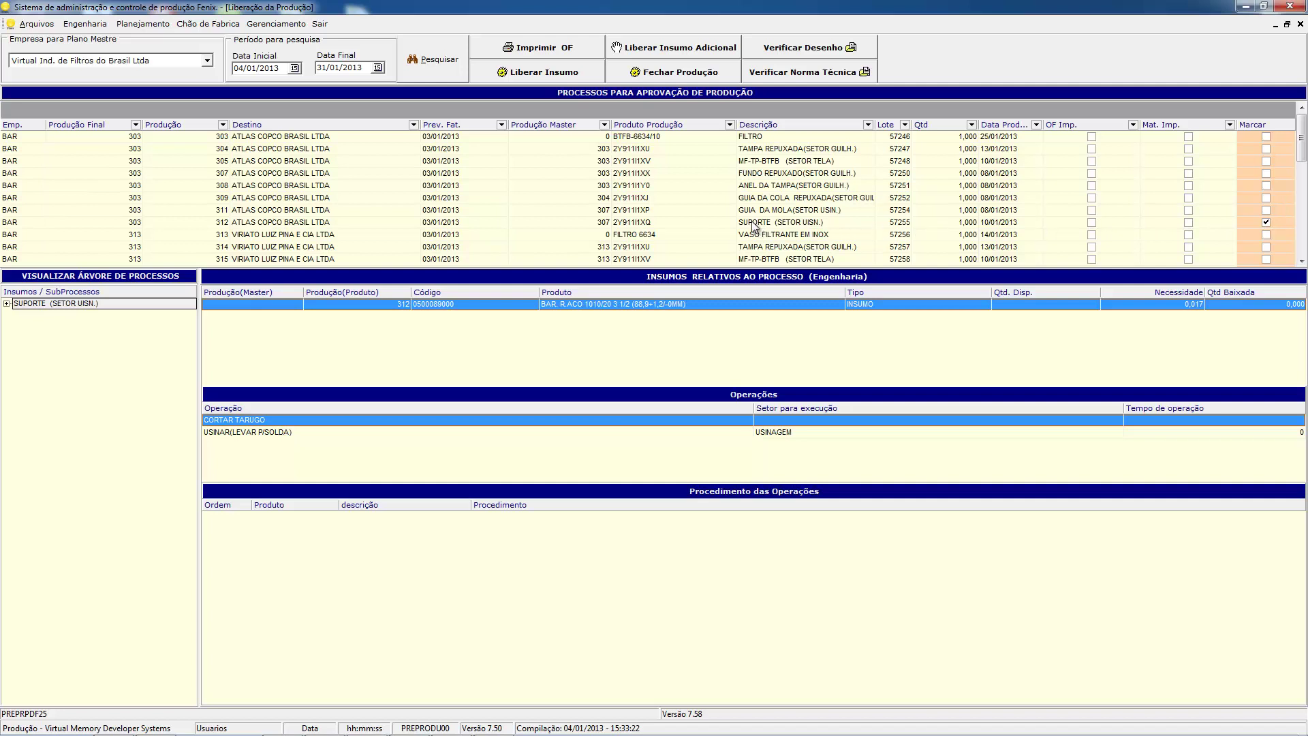
pyautogui.click(1223, 210)
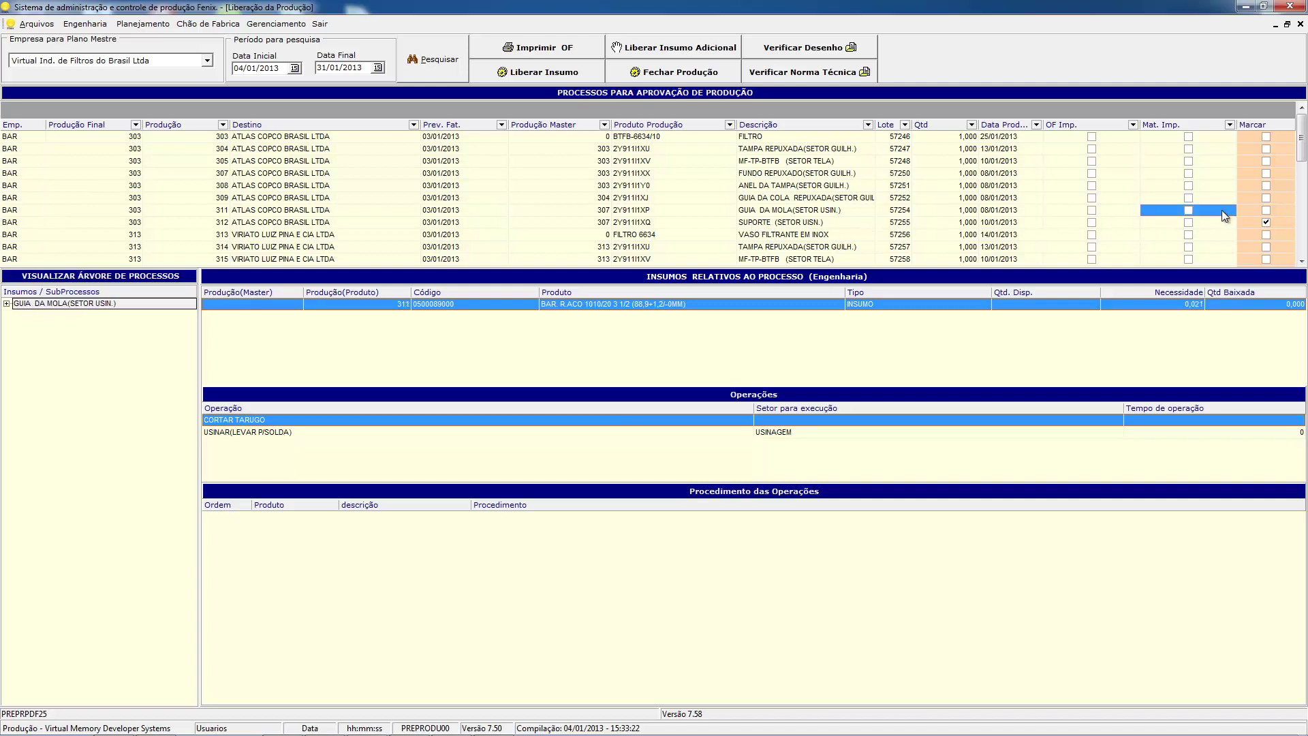
pyautogui.click(1209, 198)
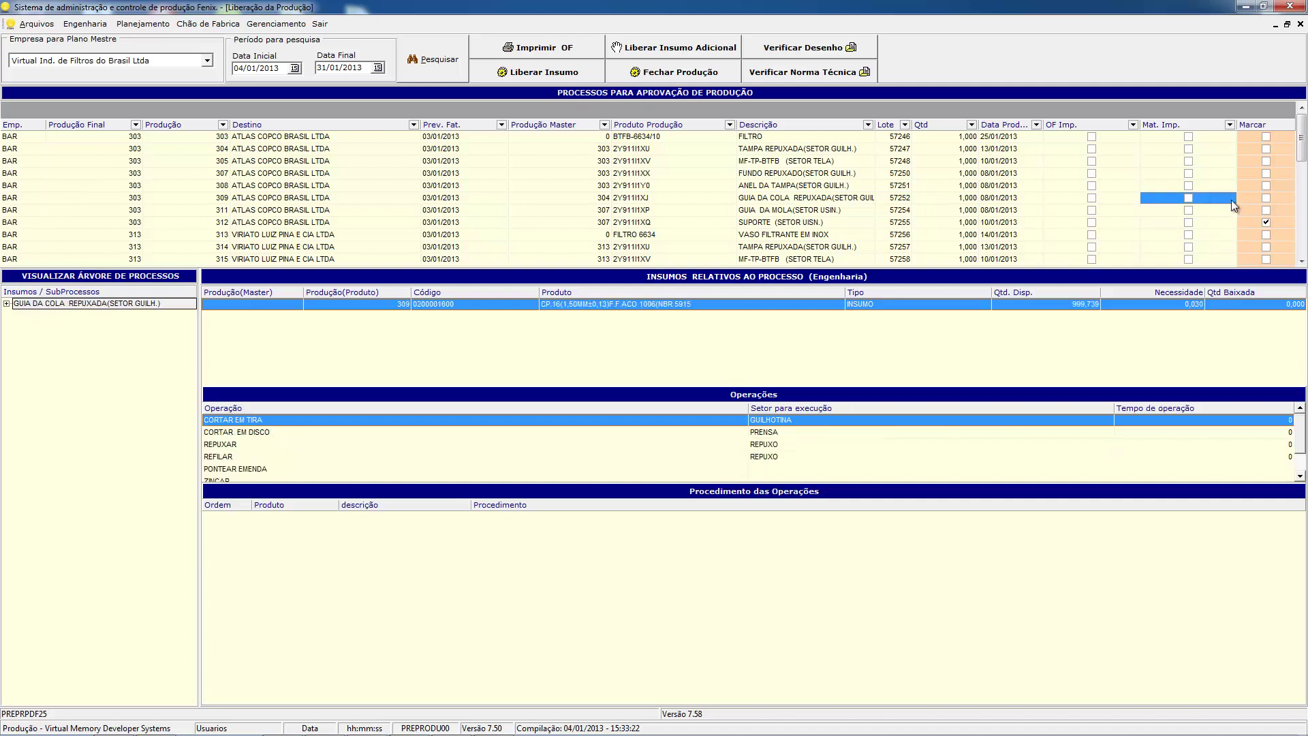
pyautogui.click(1267, 197)
# Step: Preview the production orders (OF) of the marked productions 309 and 312 on screen, and close both previews
pyautogui.click(551, 47)
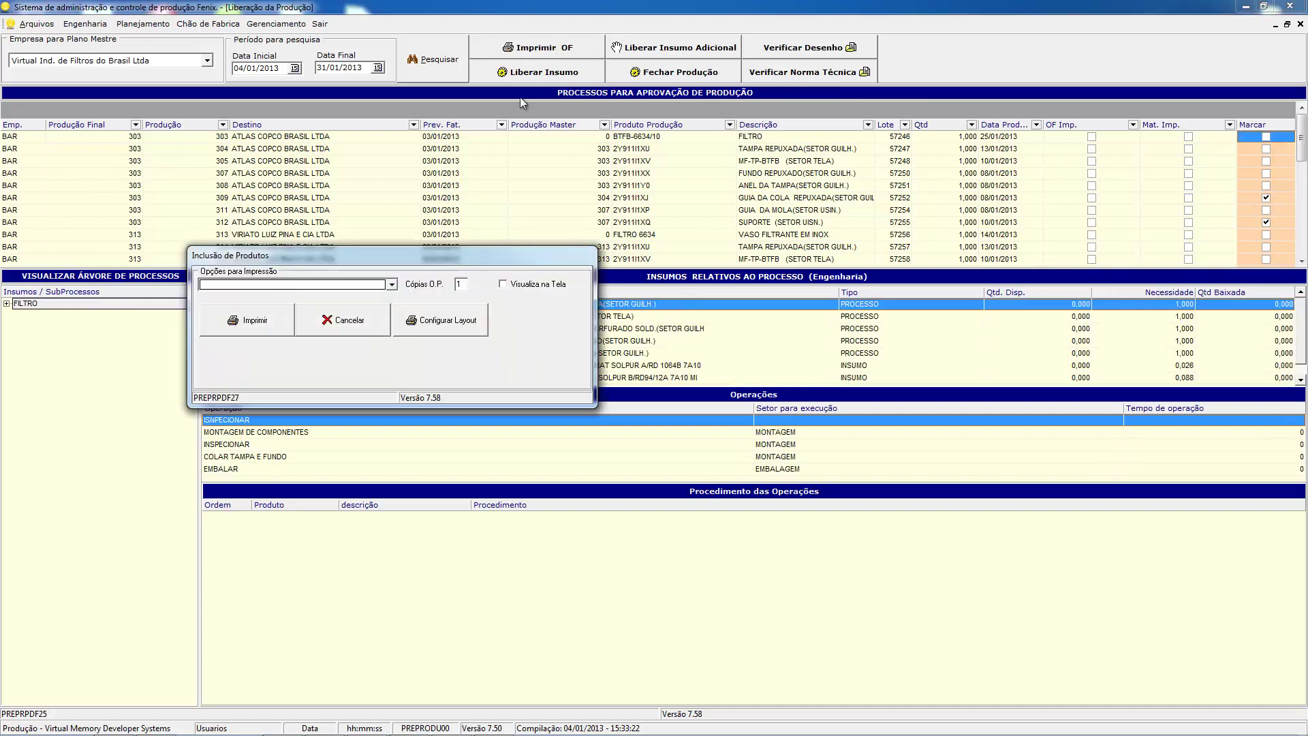
pyautogui.click(392, 285)
pyautogui.moveTo(393, 313)
pyautogui.mouseDown()
pyautogui.moveTo(393, 339)
pyautogui.moveTo(393, 303)
pyautogui.mouseUp()
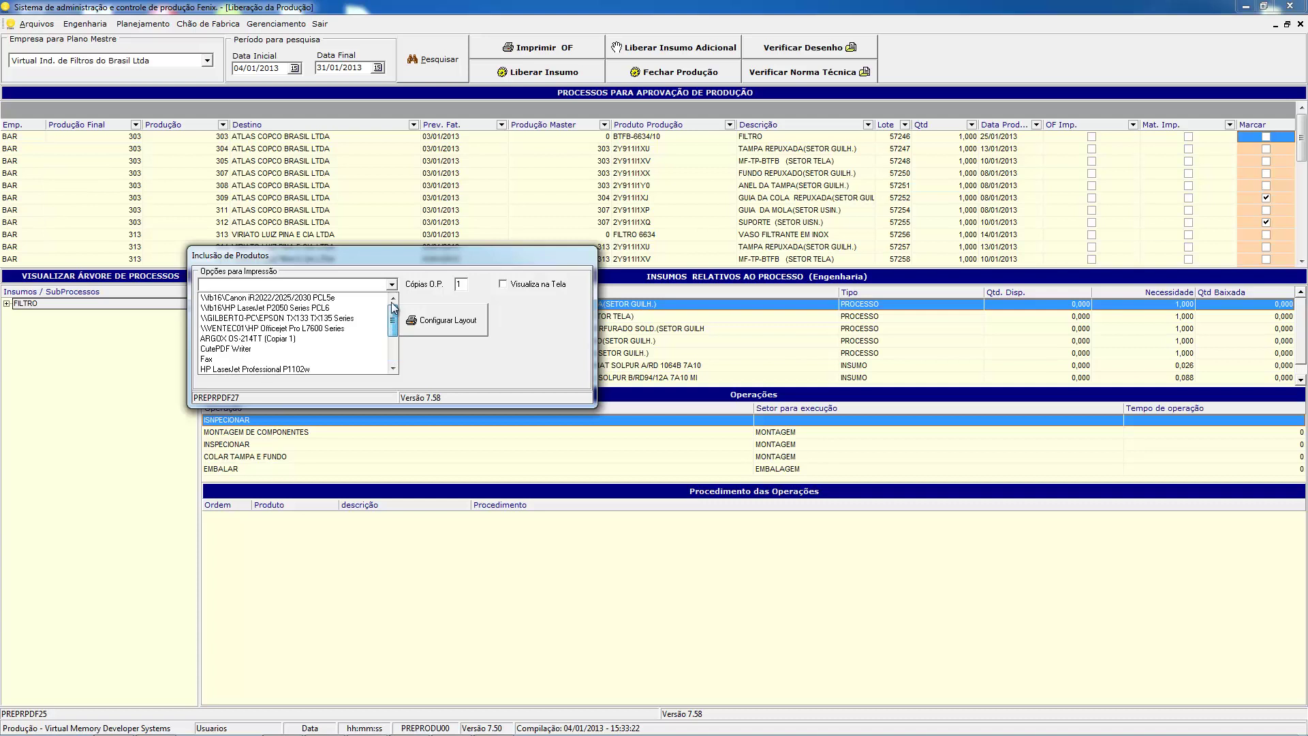
pyautogui.click(393, 285)
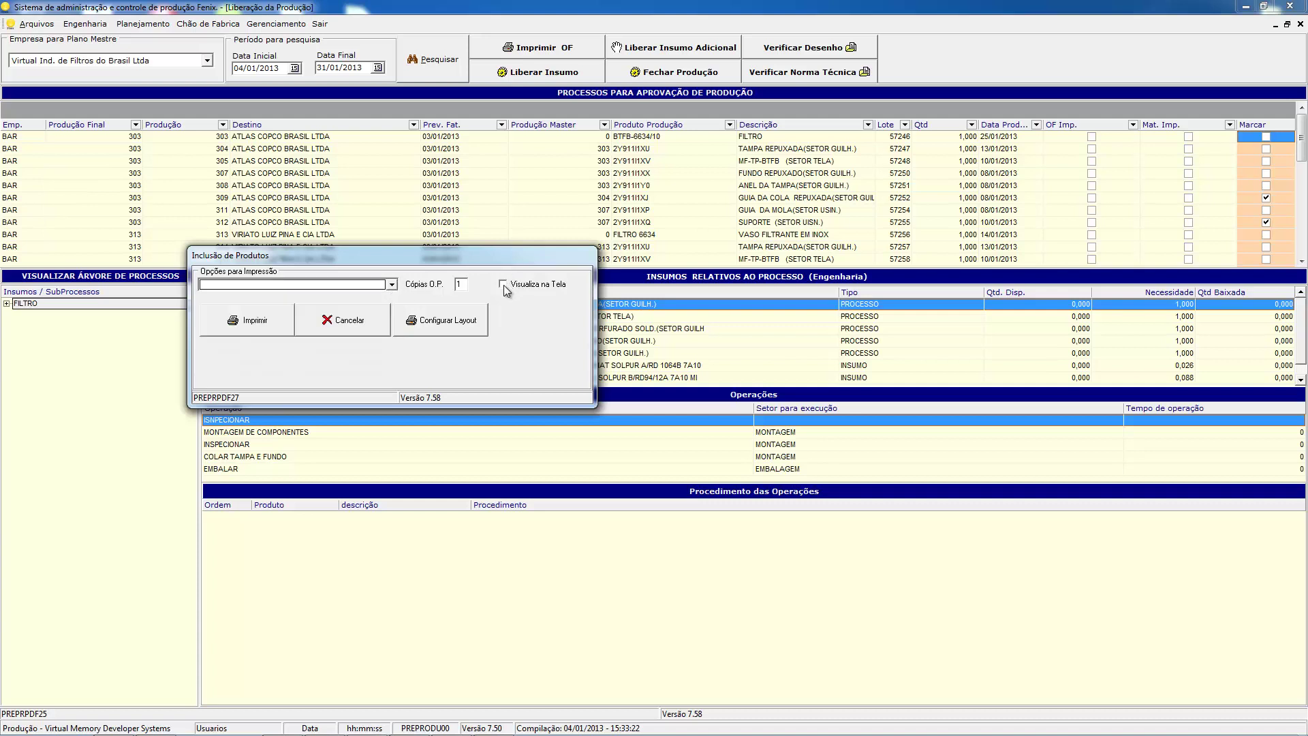
pyautogui.click(503, 285)
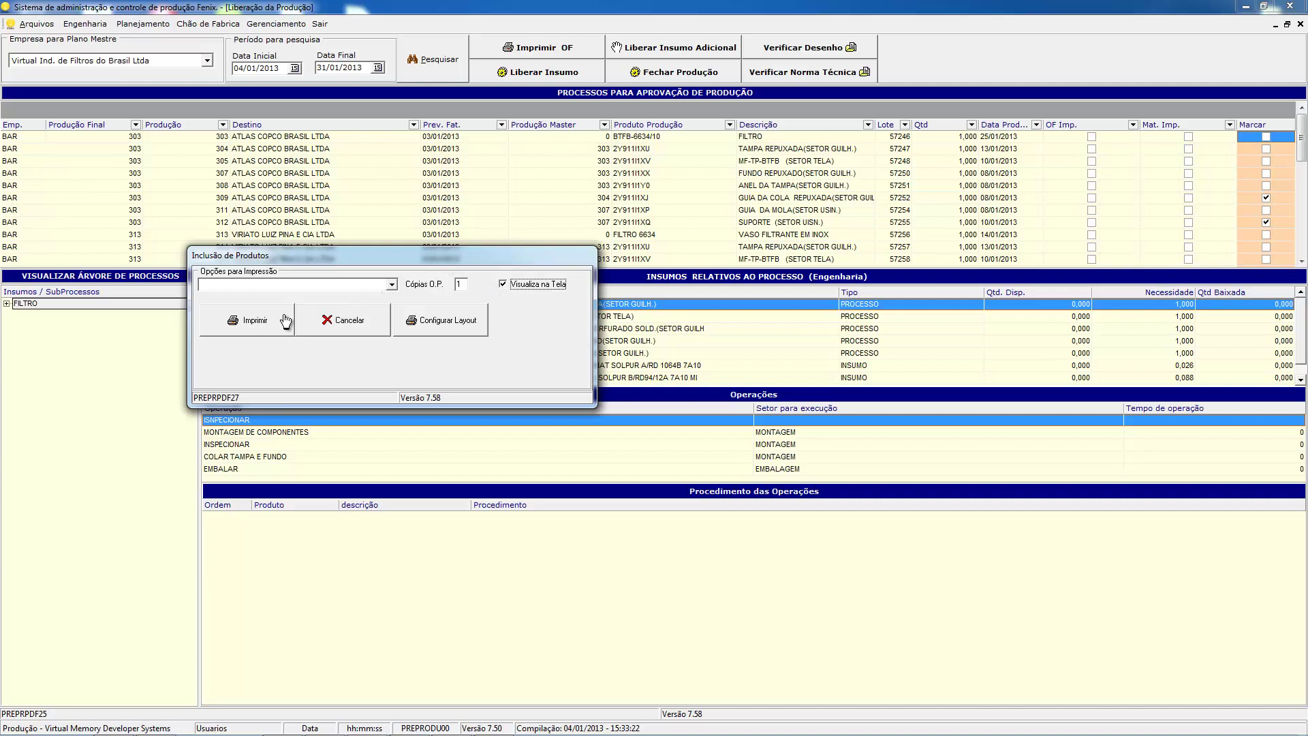
pyautogui.click(236, 330)
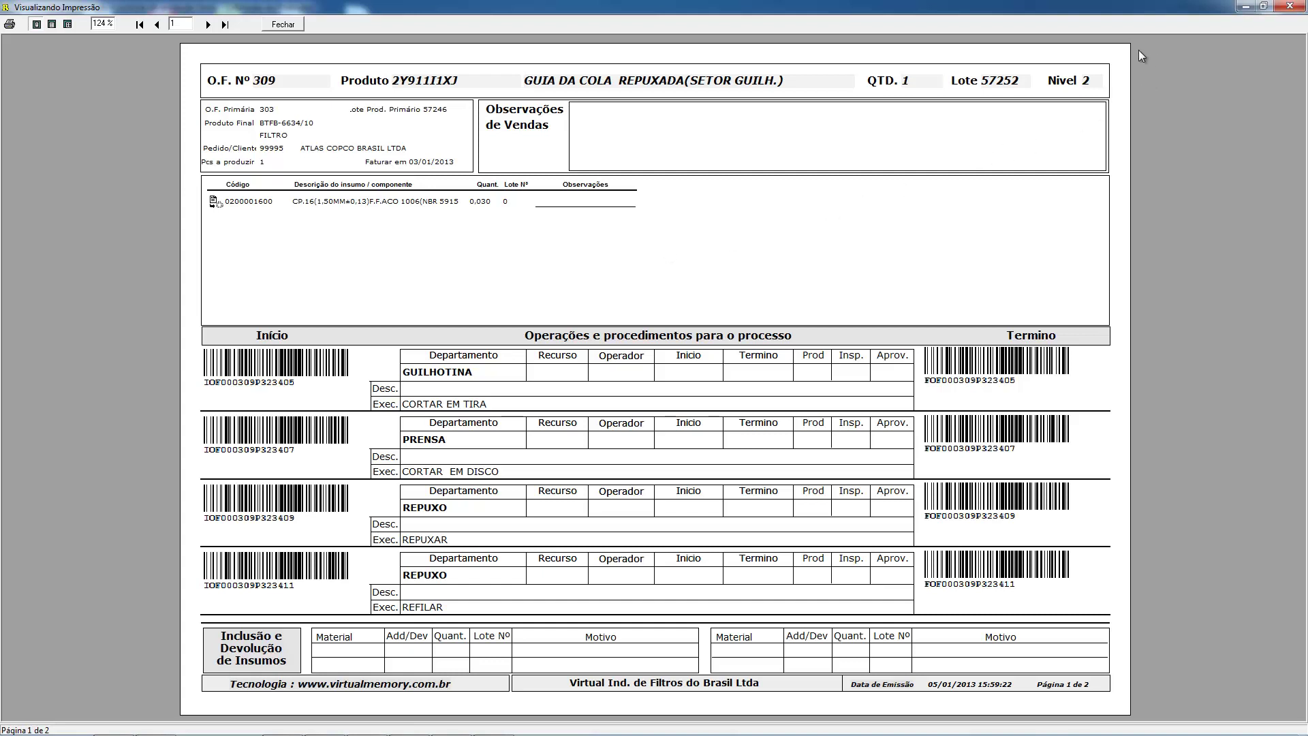
pyautogui.click(1289, 7)
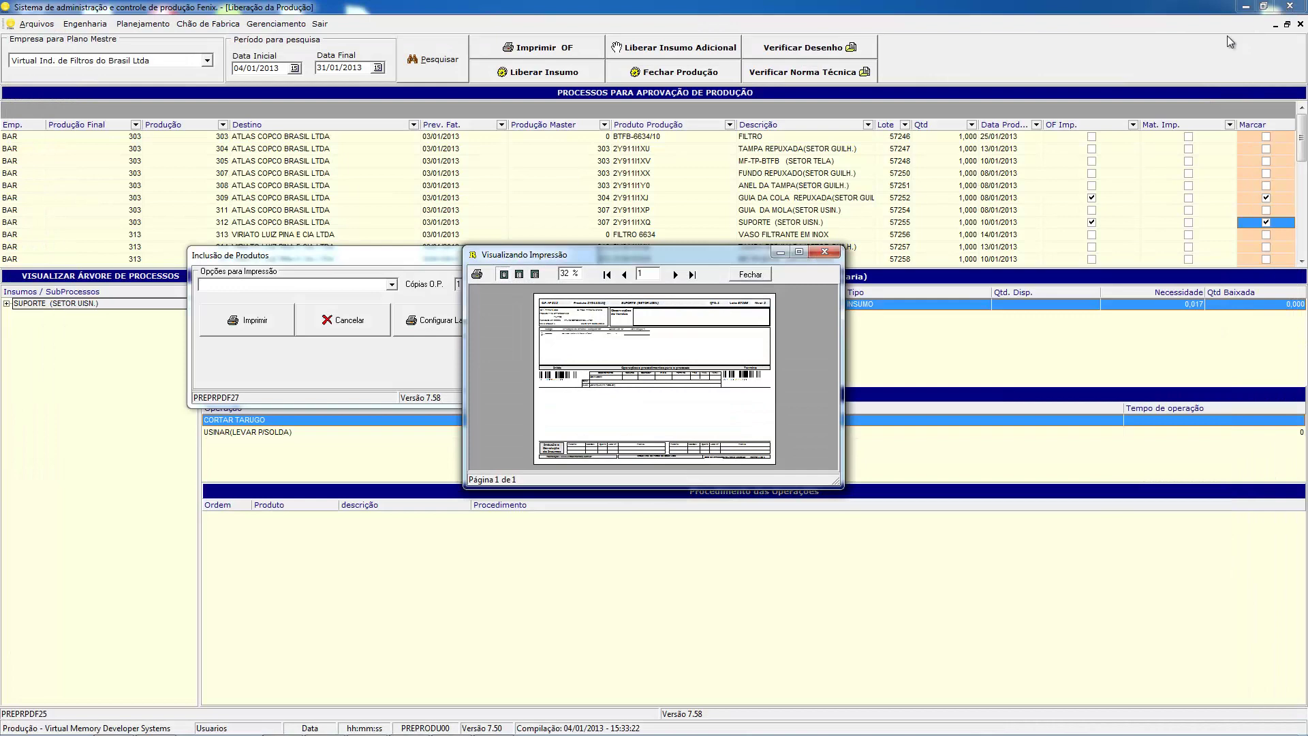
pyautogui.click(752, 278)
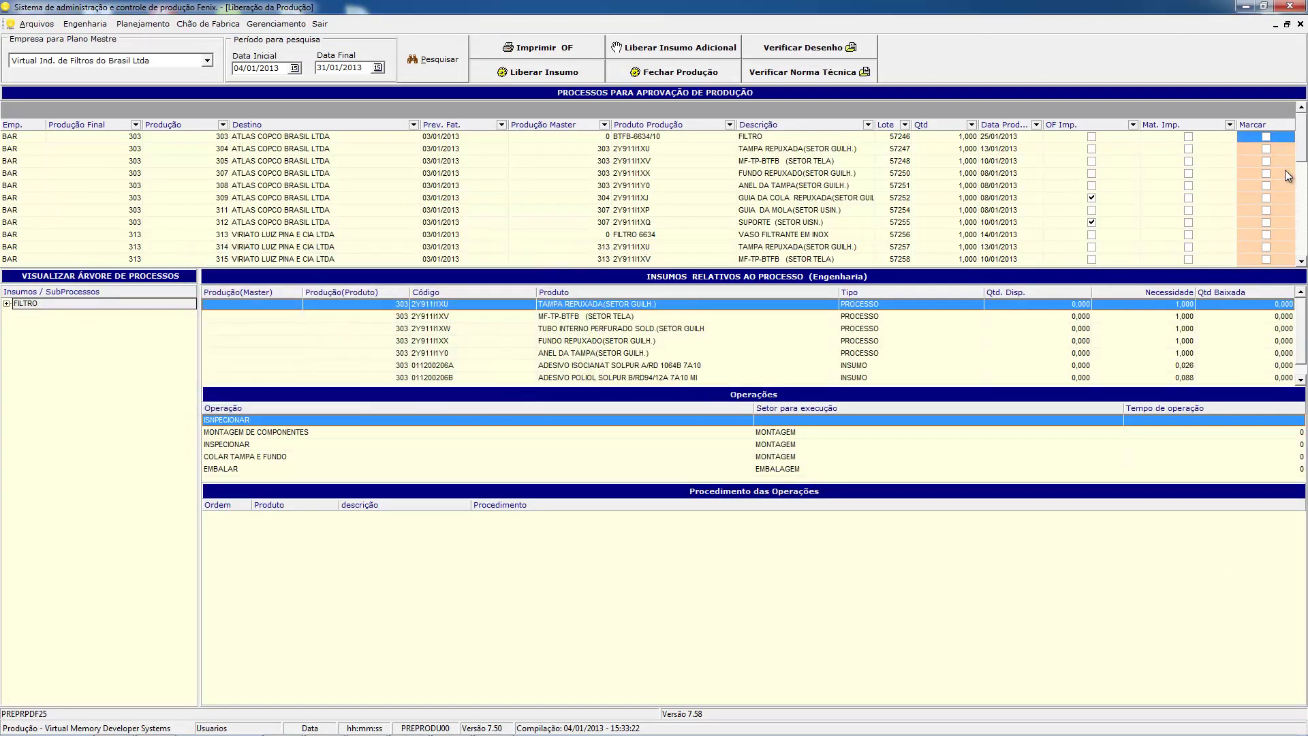
# Step: Mark production 313, VASO FILTRANTE EM INOX, for processing
pyautogui.scroll(-2, 1303, 183)
pyautogui.scroll(-1, 1302, 182)
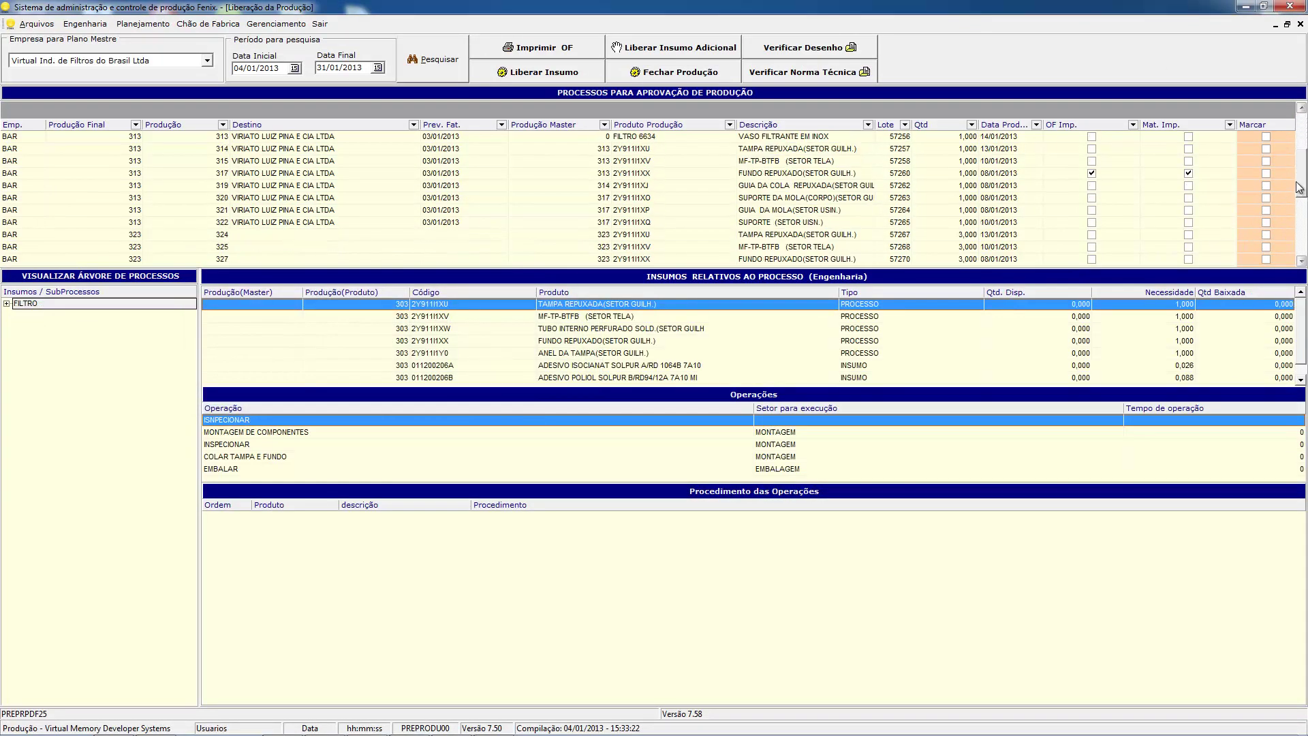
pyautogui.click(1266, 137)
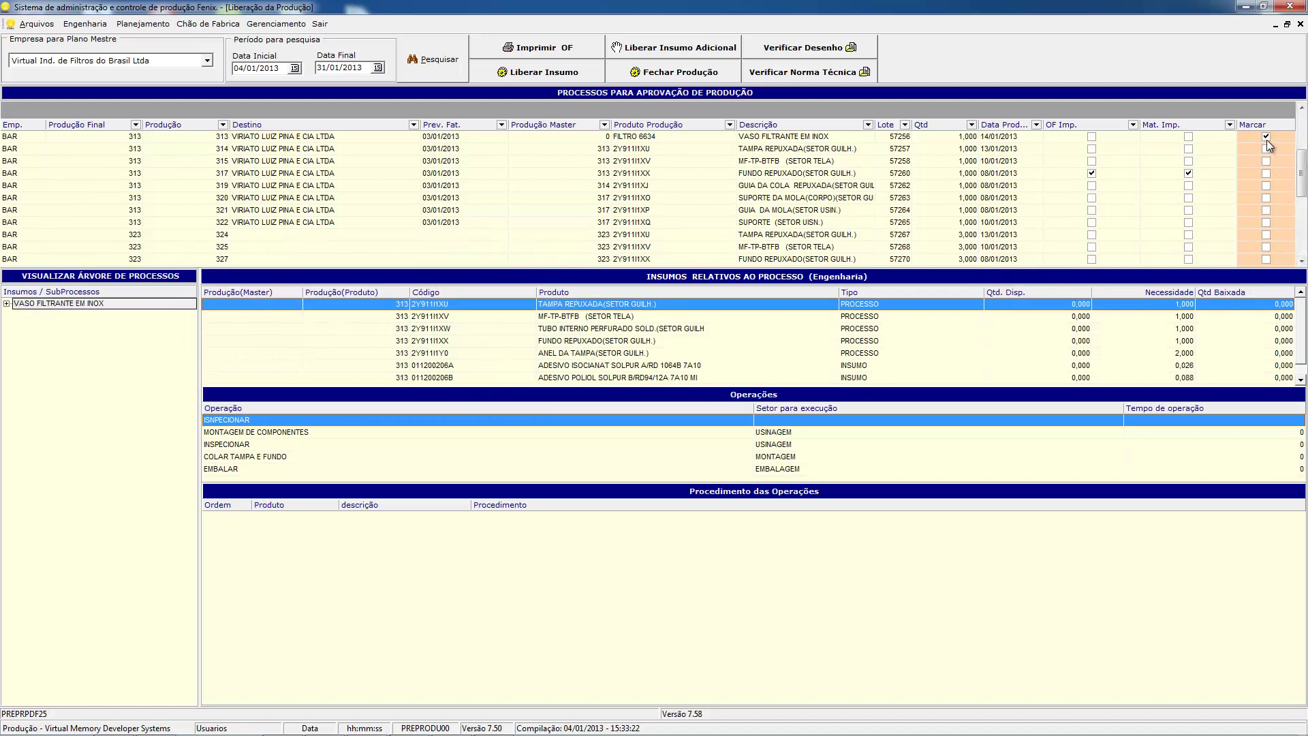
pyautogui.click(1216, 137)
pyautogui.click(986, 138)
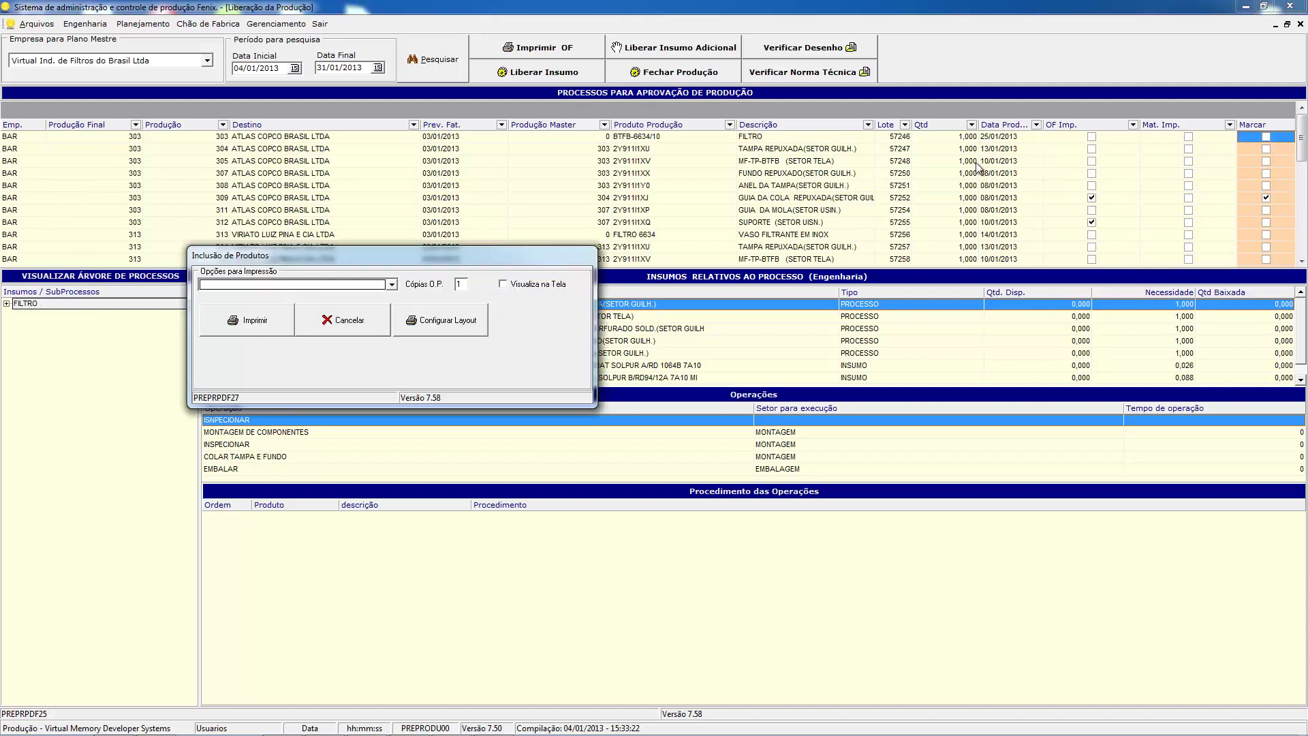
# Step: In the OF print layout, duplicate the "Observações de Vendas" labels beside the sales notes field and change the second line to "do Planejamento"
pyautogui.click(448, 322)
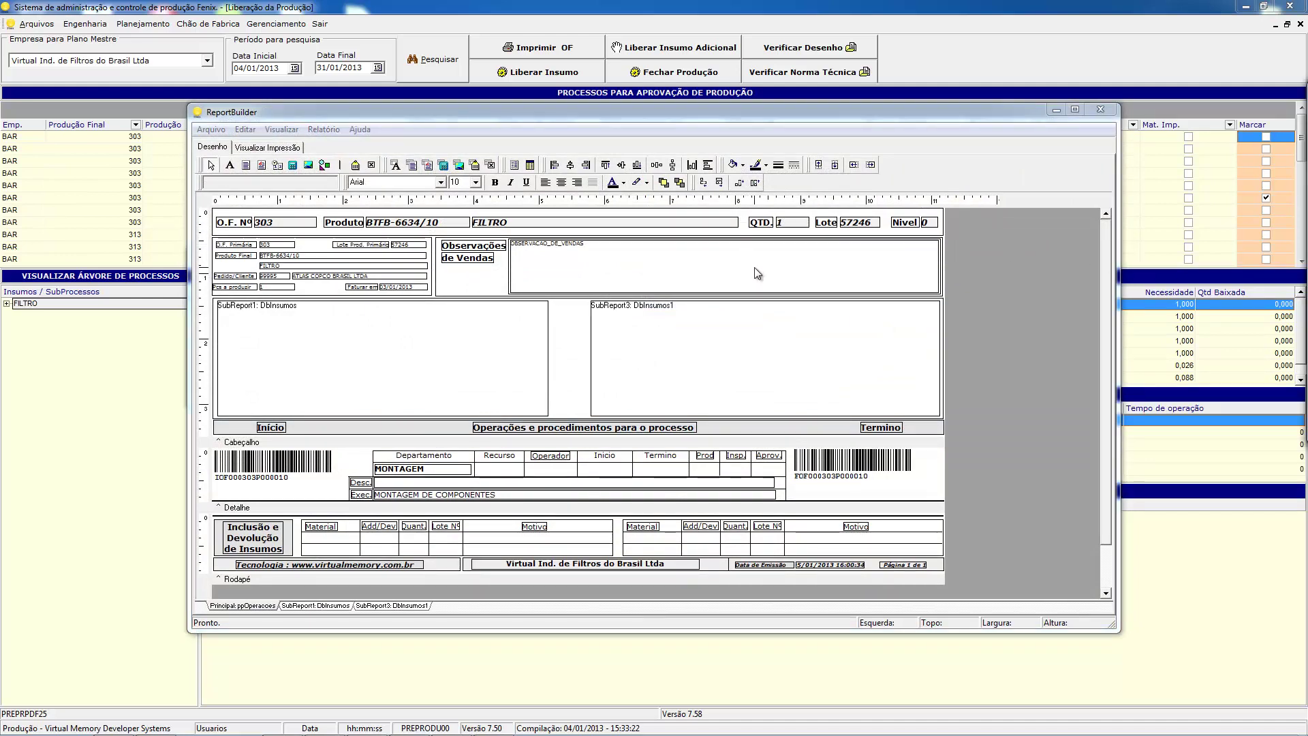
pyautogui.click(754, 267)
pyautogui.moveTo(473, 265); pyautogui.dragTo(689, 259)
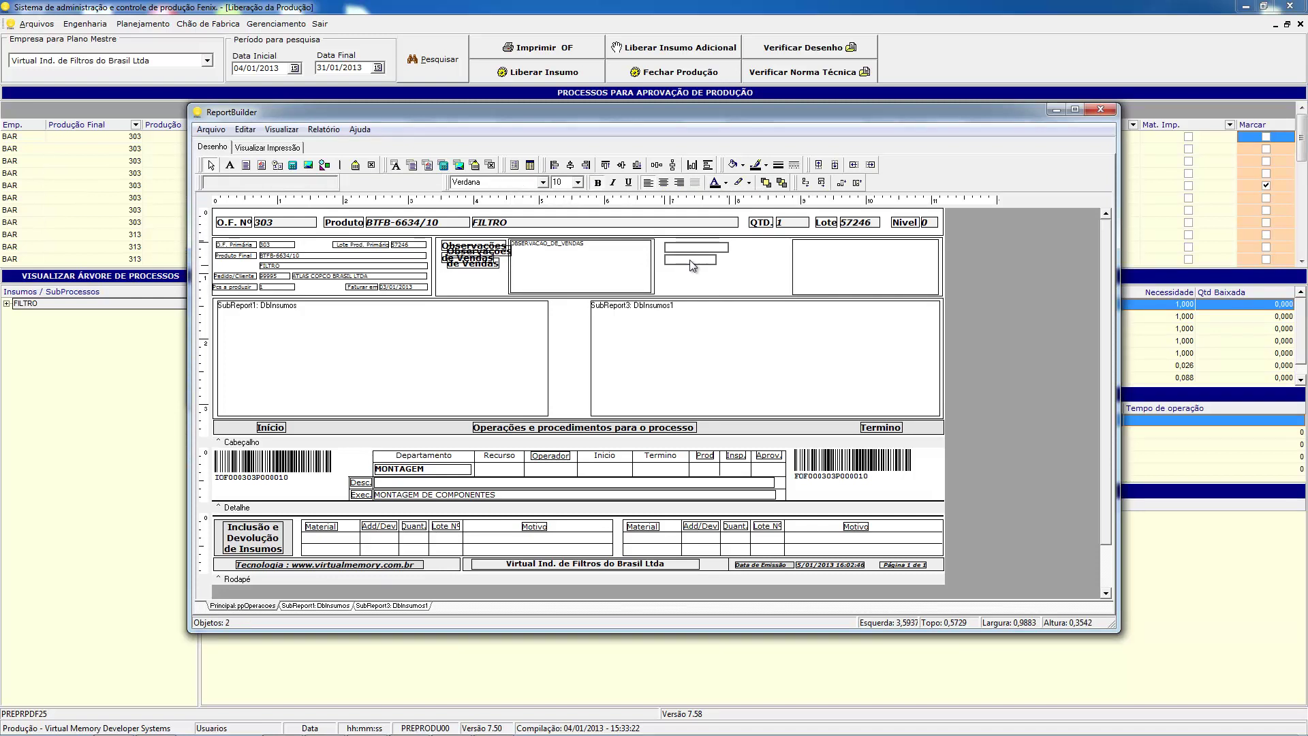
pyautogui.click(689, 261)
pyautogui.moveTo(248, 181); pyautogui.dragTo(194, 171)
pyautogui.write('do Planejamento')
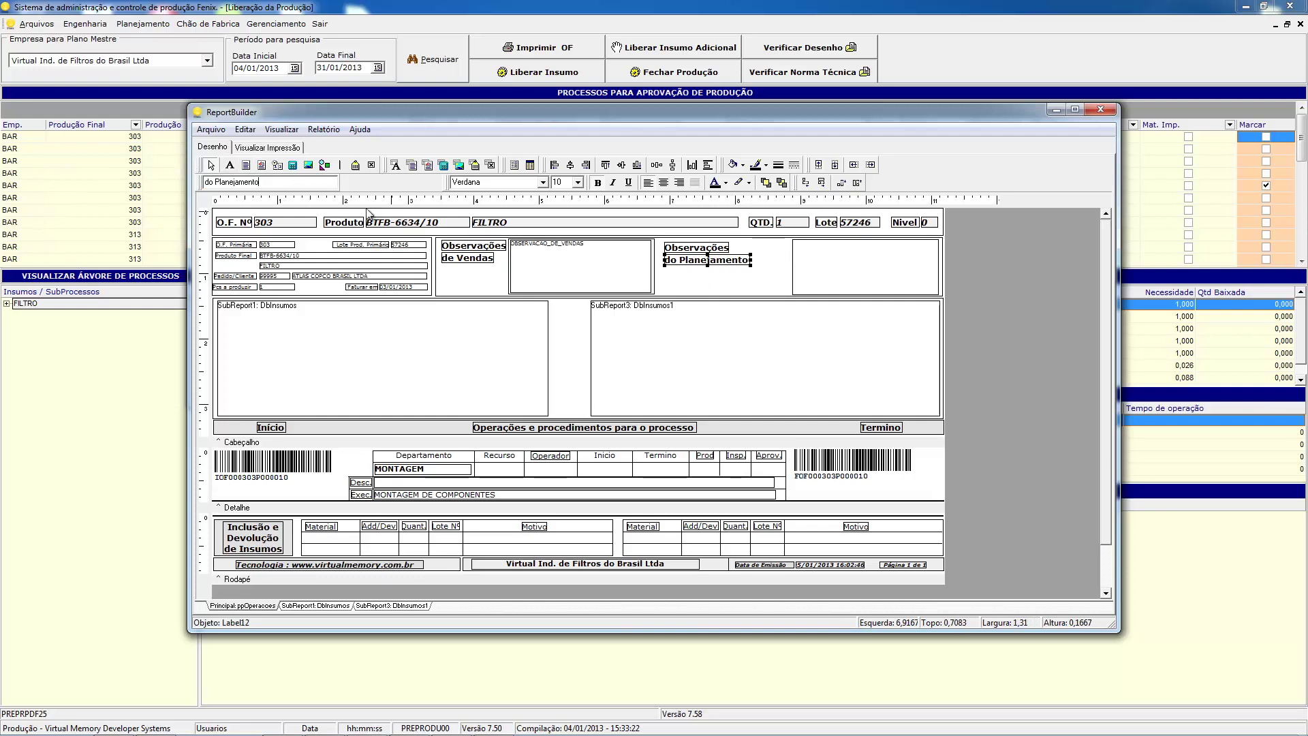
# Step: Widen the empty box beside the planning label, place a copy of the sales notes field in it and link it to OBS_PLANEJAMENTO
pyautogui.click(803, 268)
pyautogui.moveTo(793, 267); pyautogui.dragTo(755, 268)
pyautogui.click(570, 267)
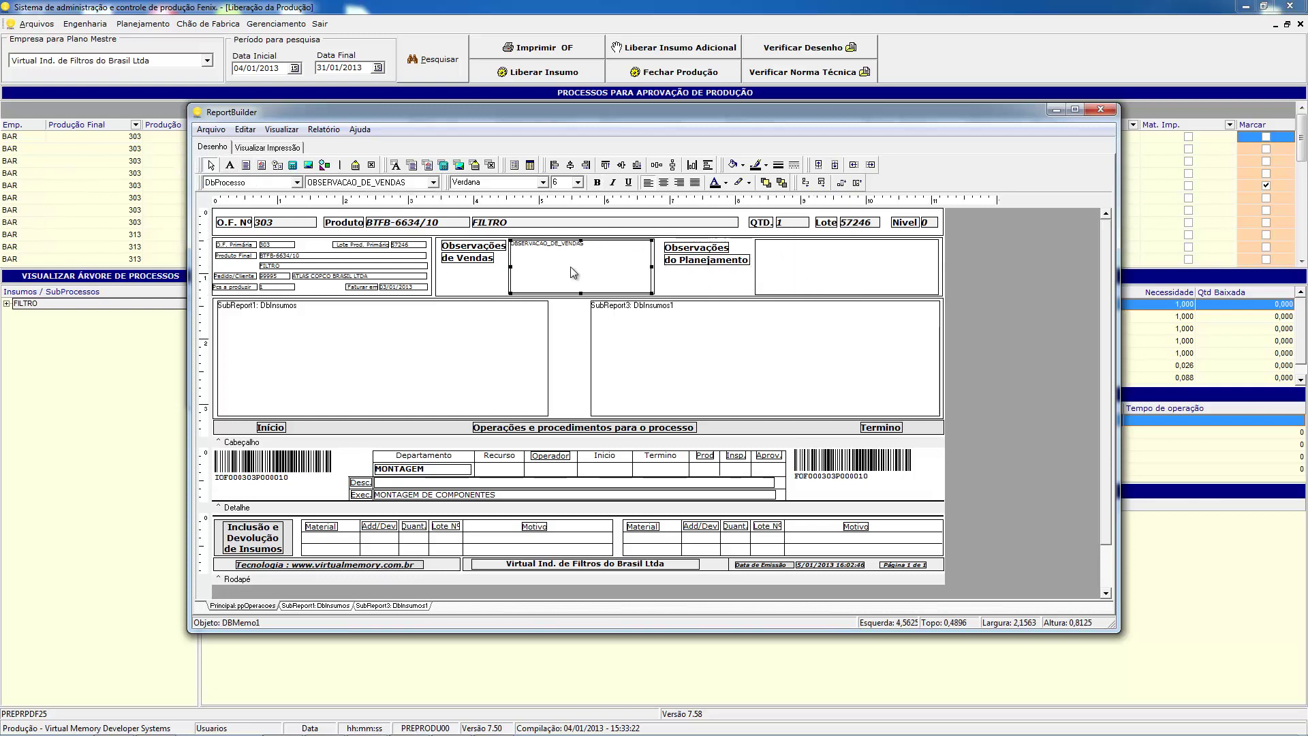
pyautogui.hotkey('ctrl', 'v')
pyautogui.moveTo(605, 268); pyautogui.dragTo(848, 269)
pyautogui.click(432, 182)
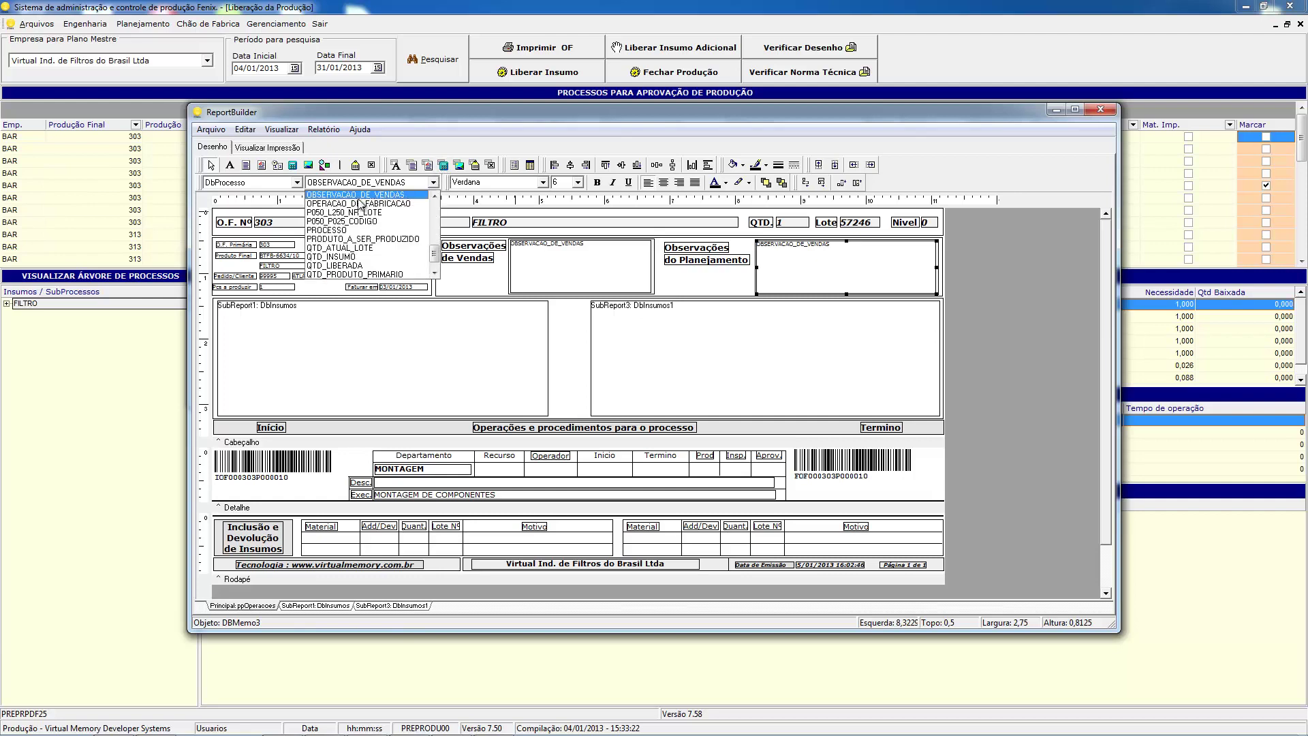
pyautogui.click(435, 195)
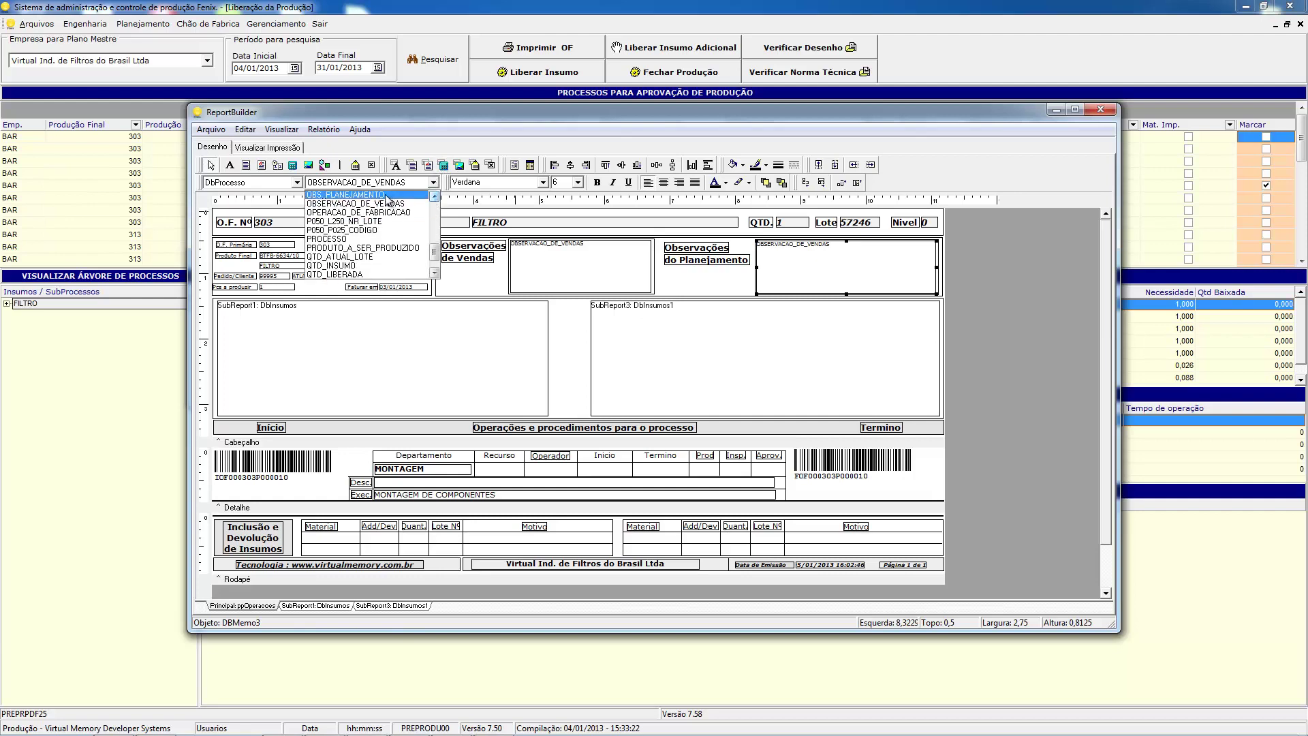
pyautogui.click(354, 194)
# Step: Save the layout as of.rtm in the Templates folder, replacing the existing file, and close the report designer
pyautogui.click(210, 129)
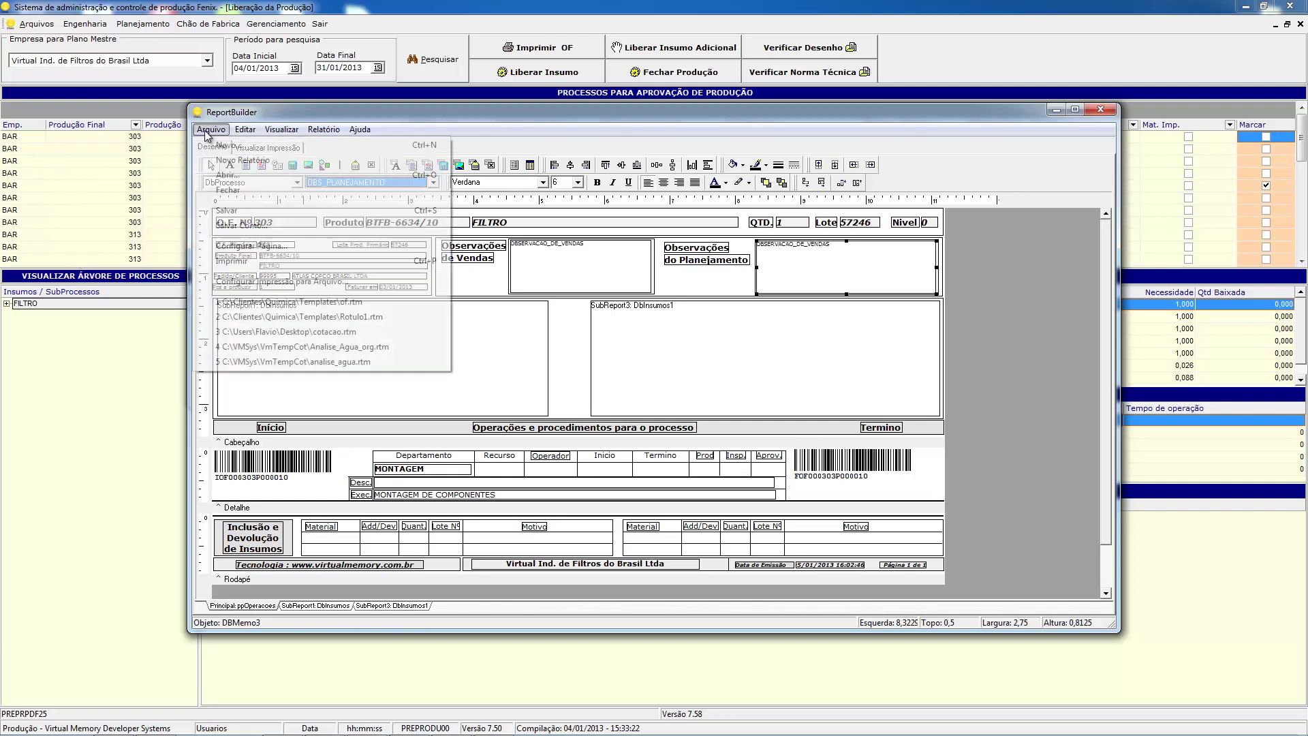
pyautogui.click(236, 224)
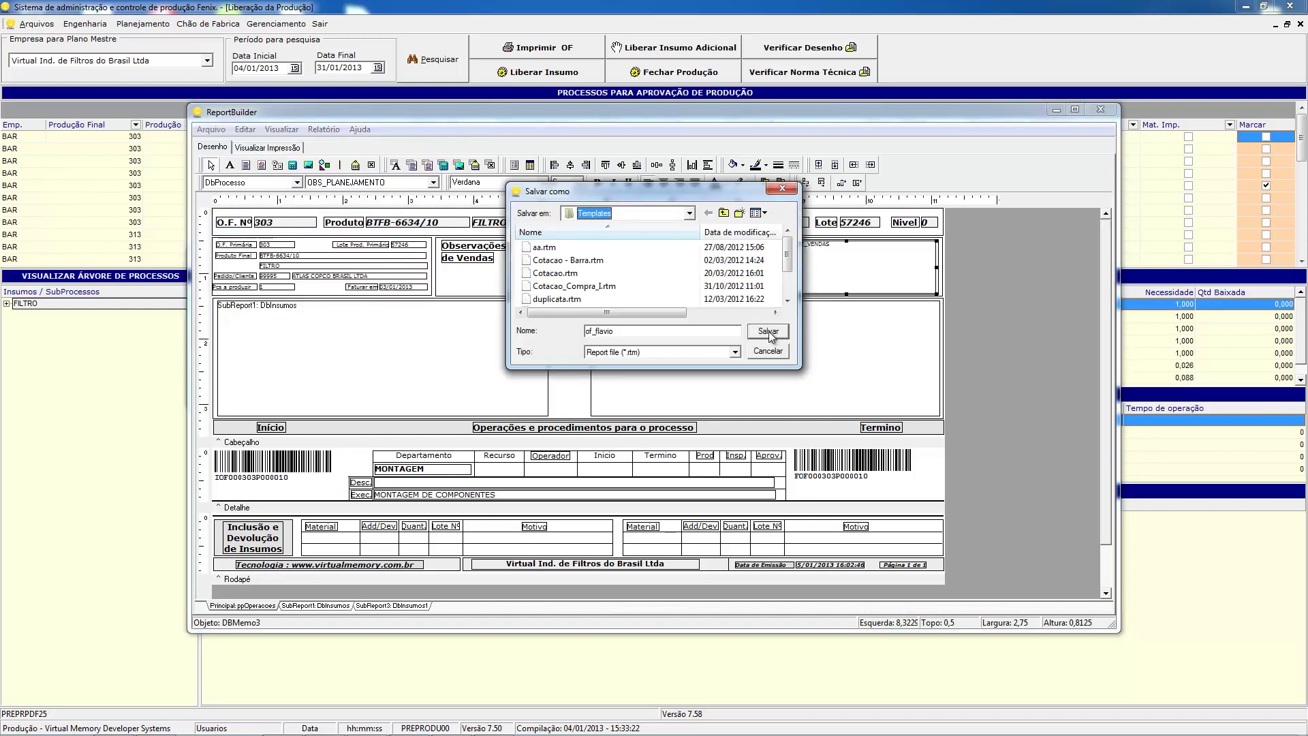
pyautogui.click(662, 331)
pyautogui.press('BackSpace')
pyautogui.press('BackSpace')
pyautogui.press('BackSpace')
pyautogui.press('BackSpace')
pyautogui.press('BackSpace')
pyautogui.press('BackSpace')
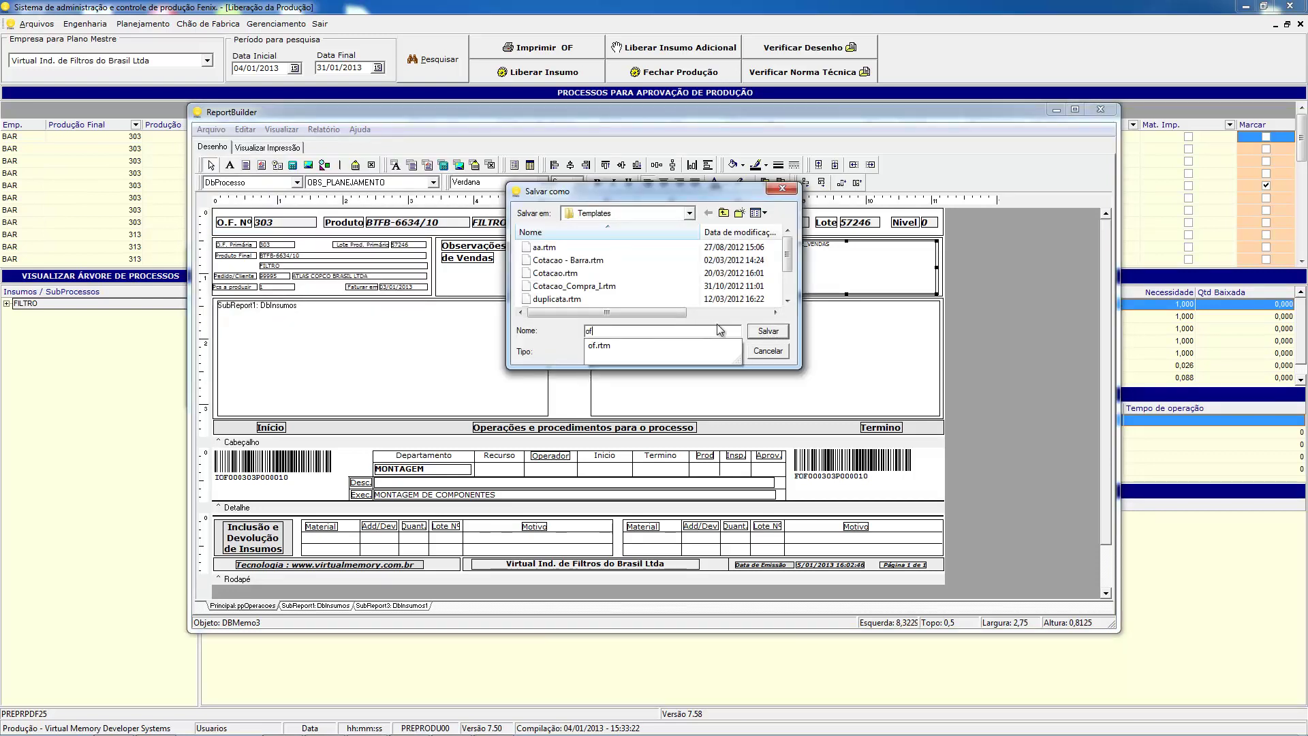
pyautogui.click(596, 346)
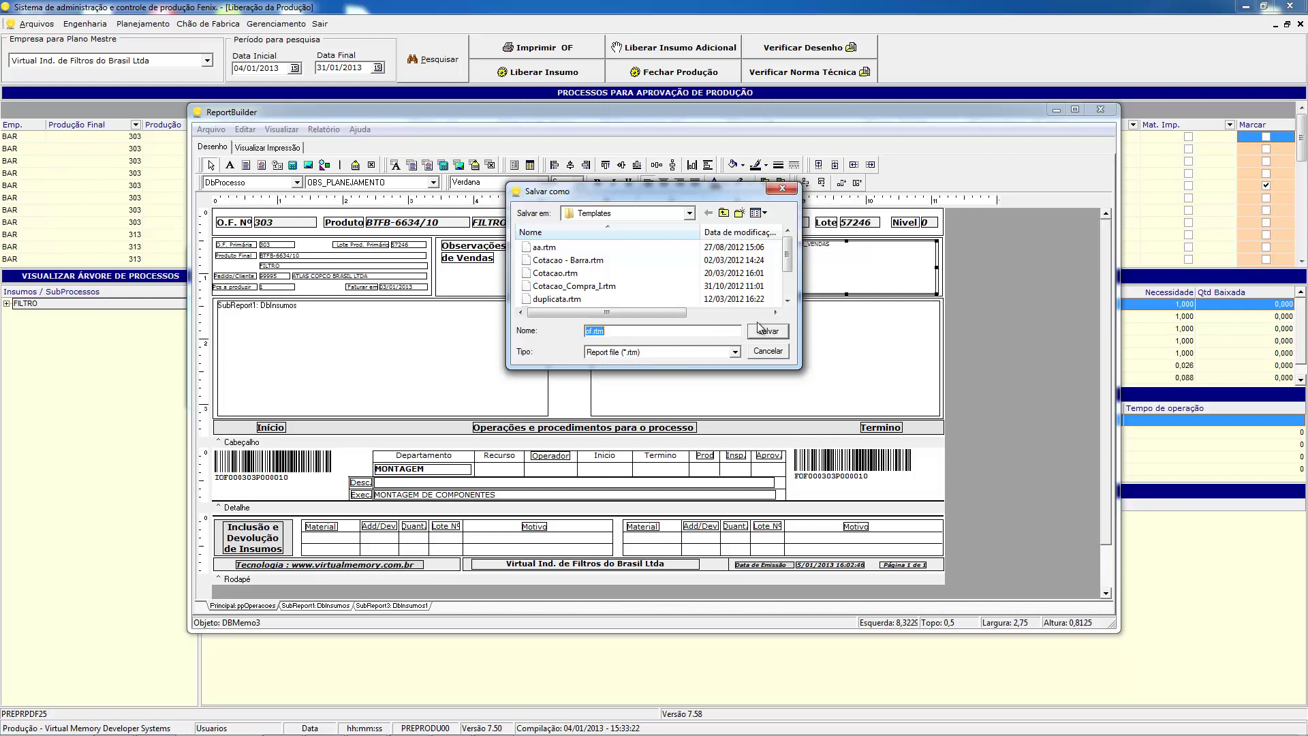
pyautogui.click(768, 332)
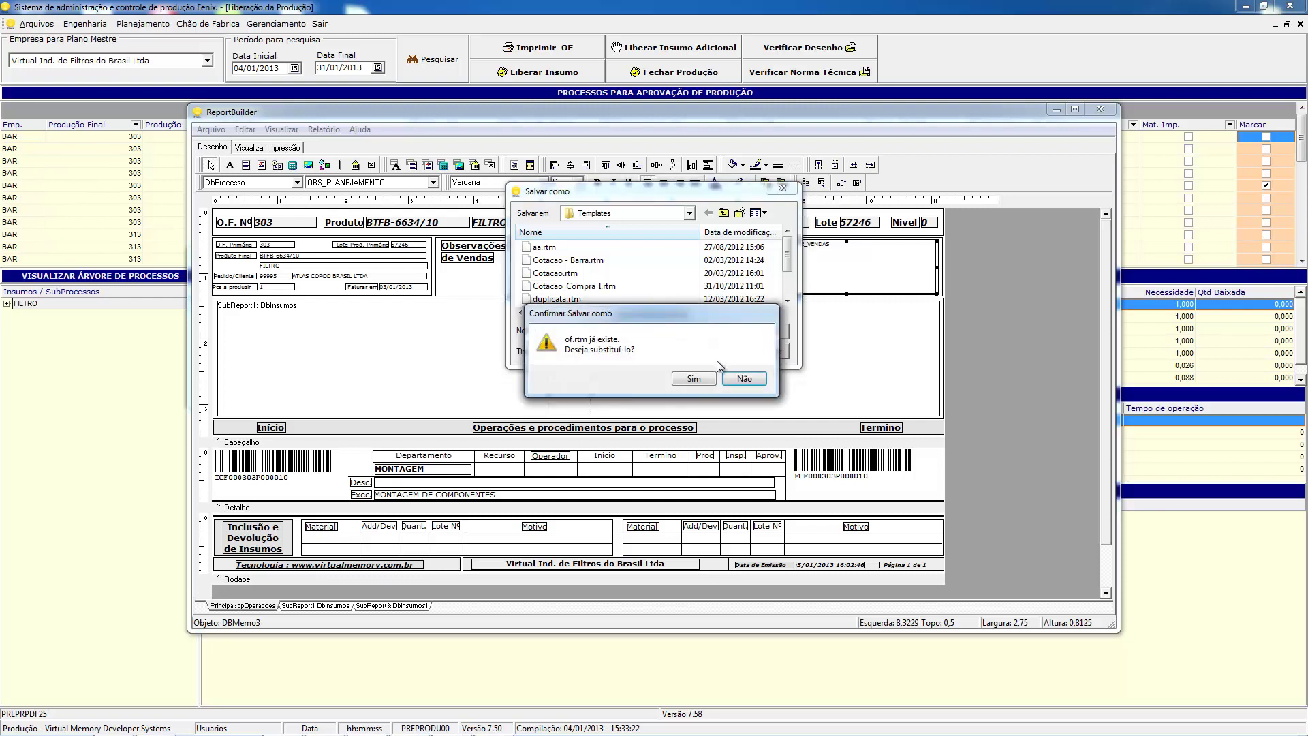
pyautogui.click(692, 379)
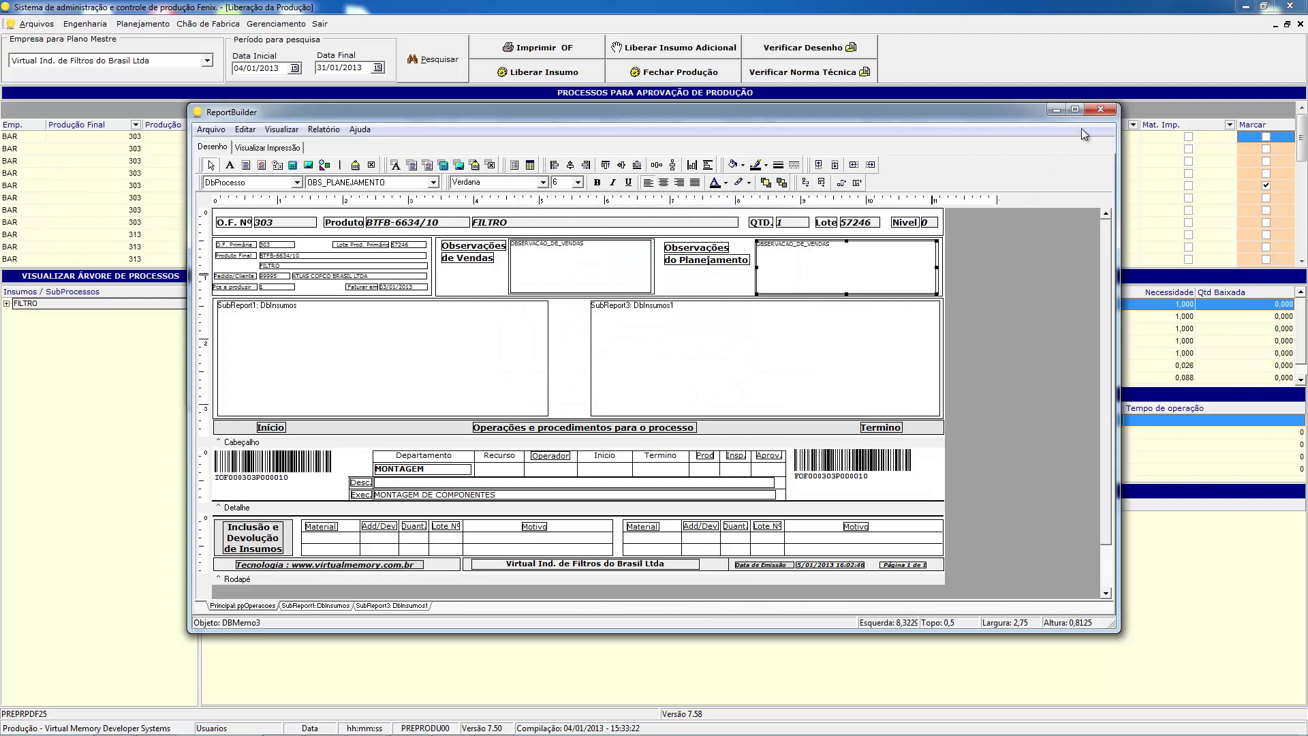
pyautogui.click(1101, 110)
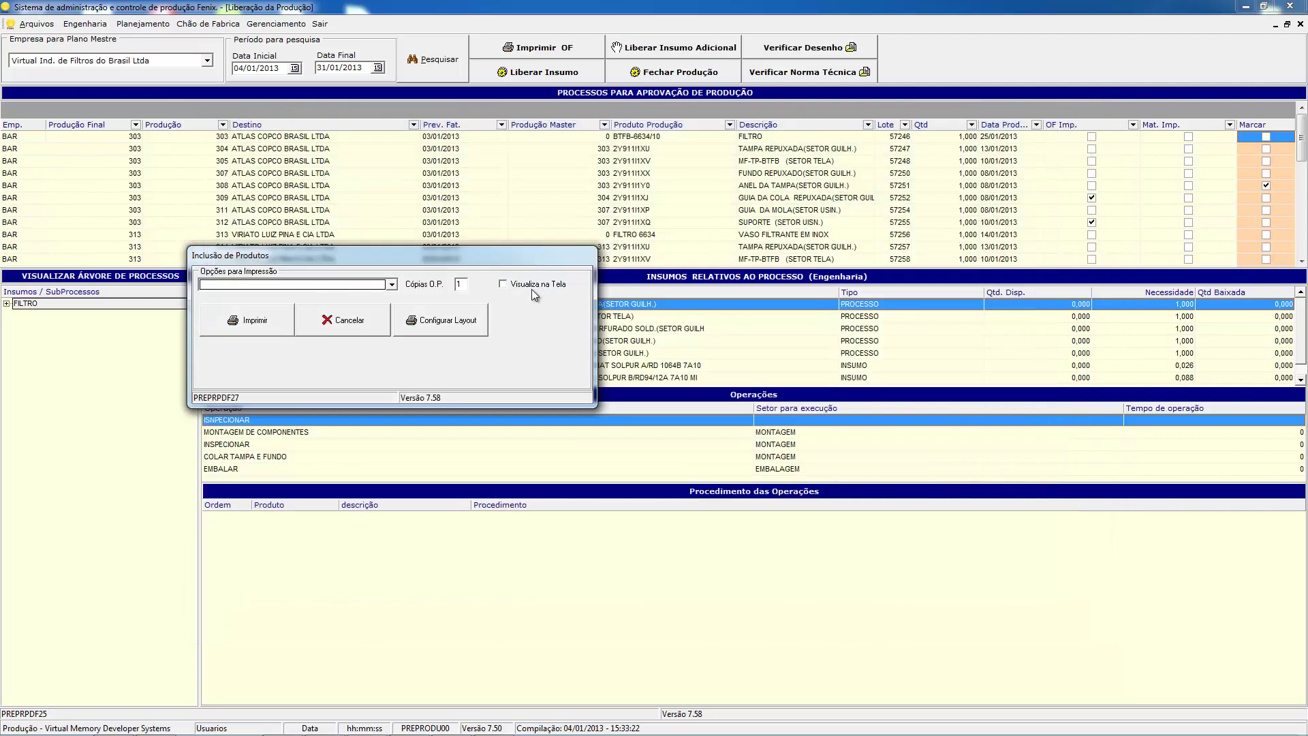
# Step: Preview the OF of production 308, ANEL DA TAMPA, on screen at full size and leave the preview and print options
pyautogui.click(503, 285)
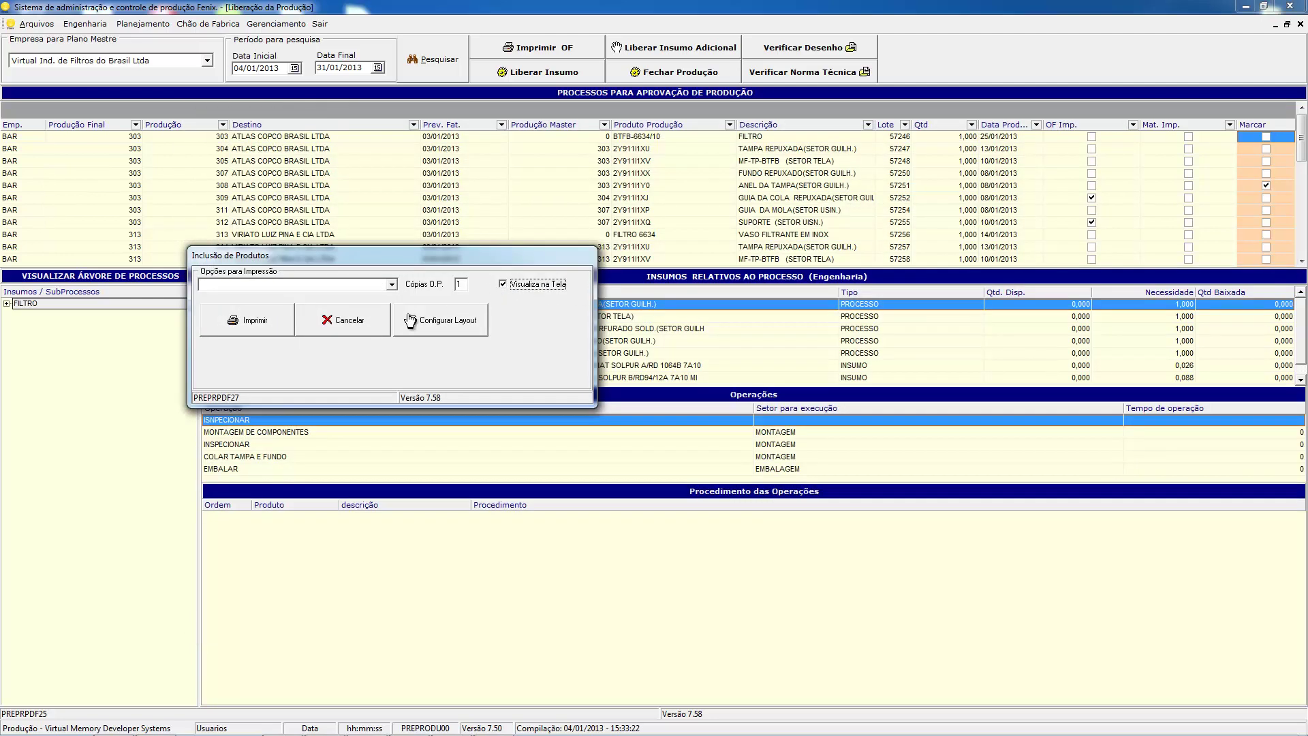
pyautogui.click(255, 326)
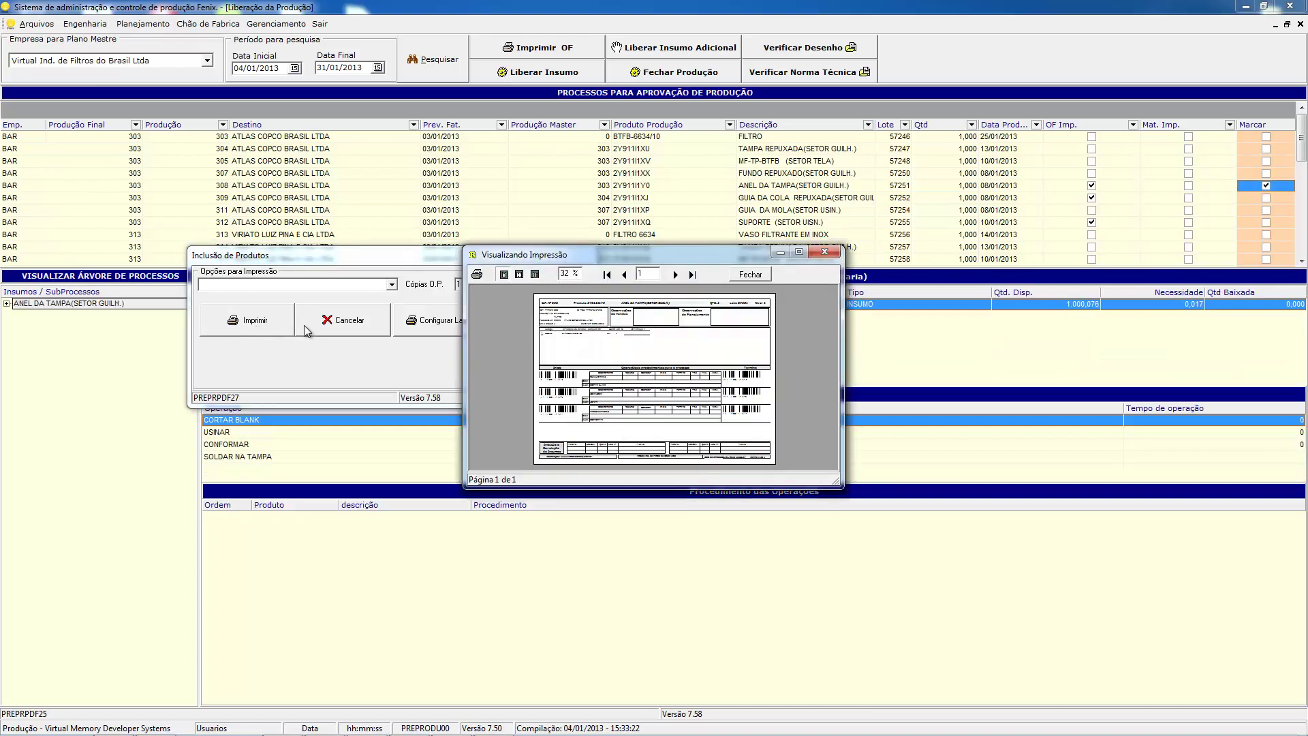
pyautogui.doubleClick(639, 255)
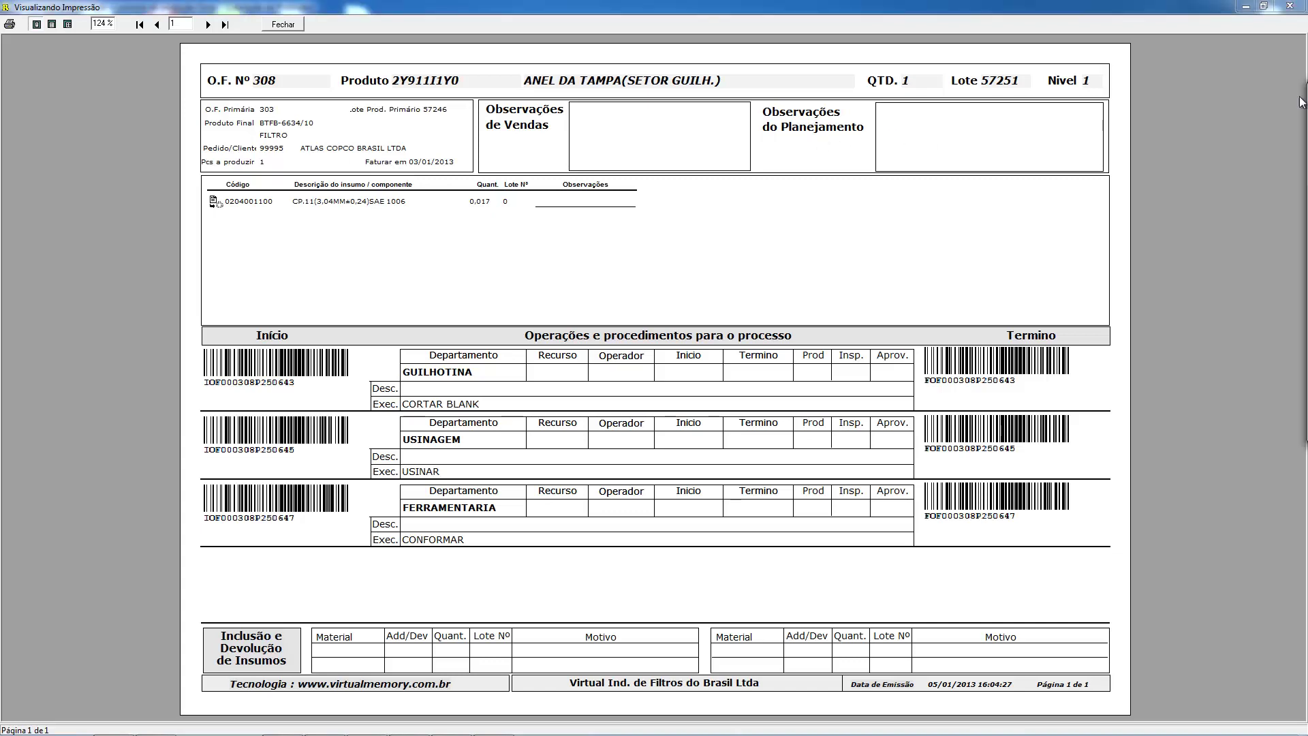
pyautogui.click(1290, 8)
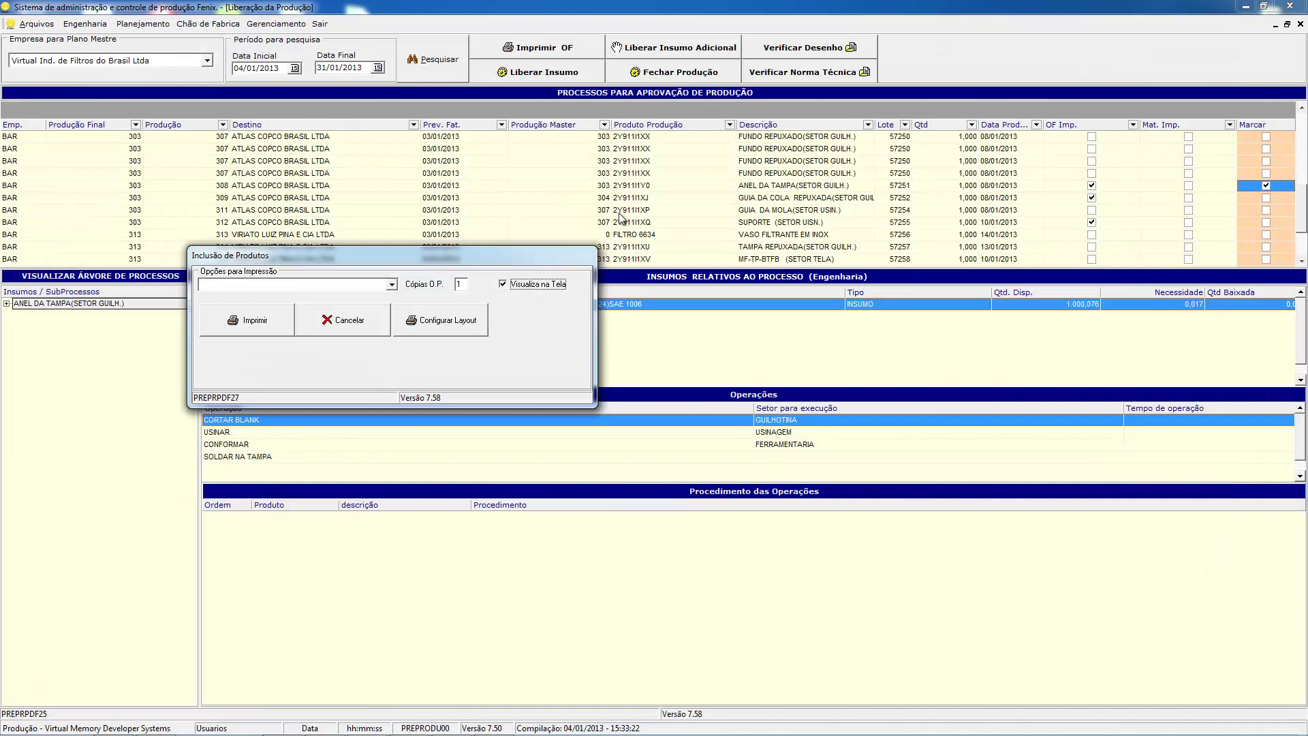
pyautogui.click(436, 315)
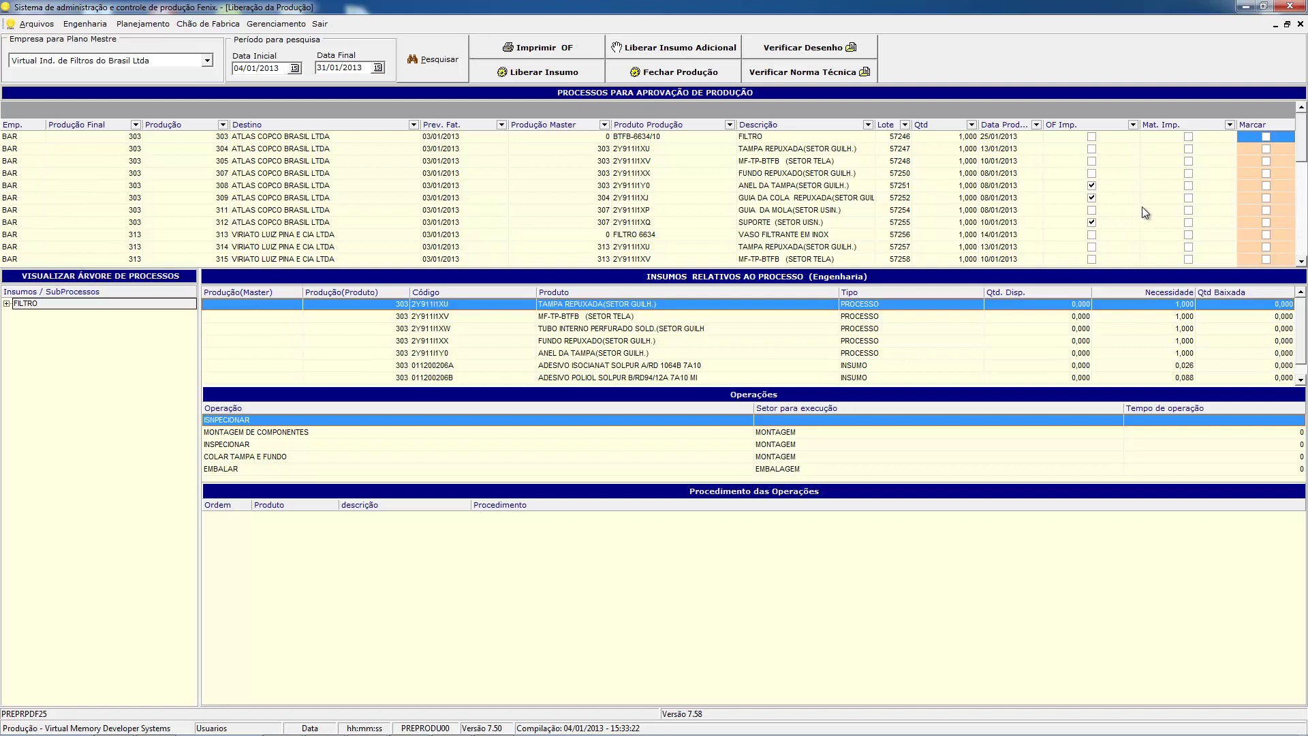
# Step: Mark productions 305, MF-TP-BTFB, 307, FUNDO REPUXADO, and 308, ANEL DA TAMPA, for processing
pyautogui.click(1266, 162)
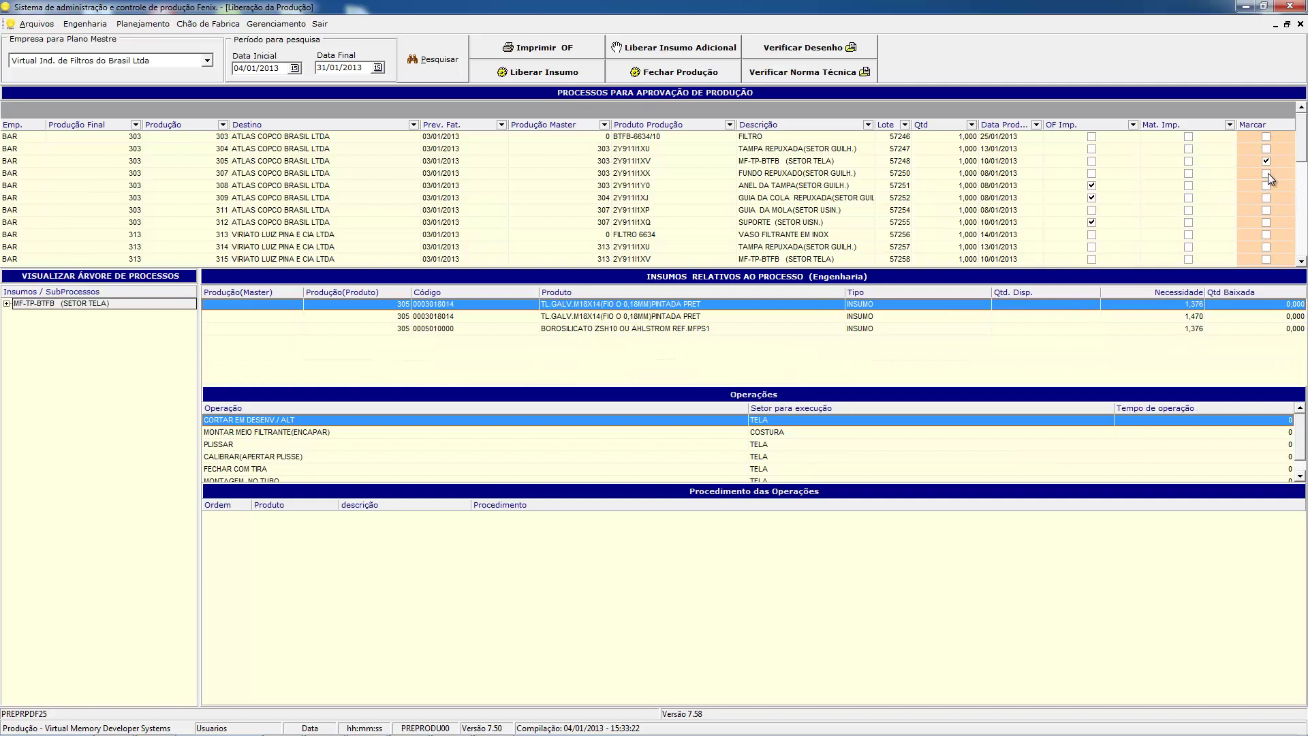
pyautogui.click(1267, 174)
pyautogui.click(1266, 186)
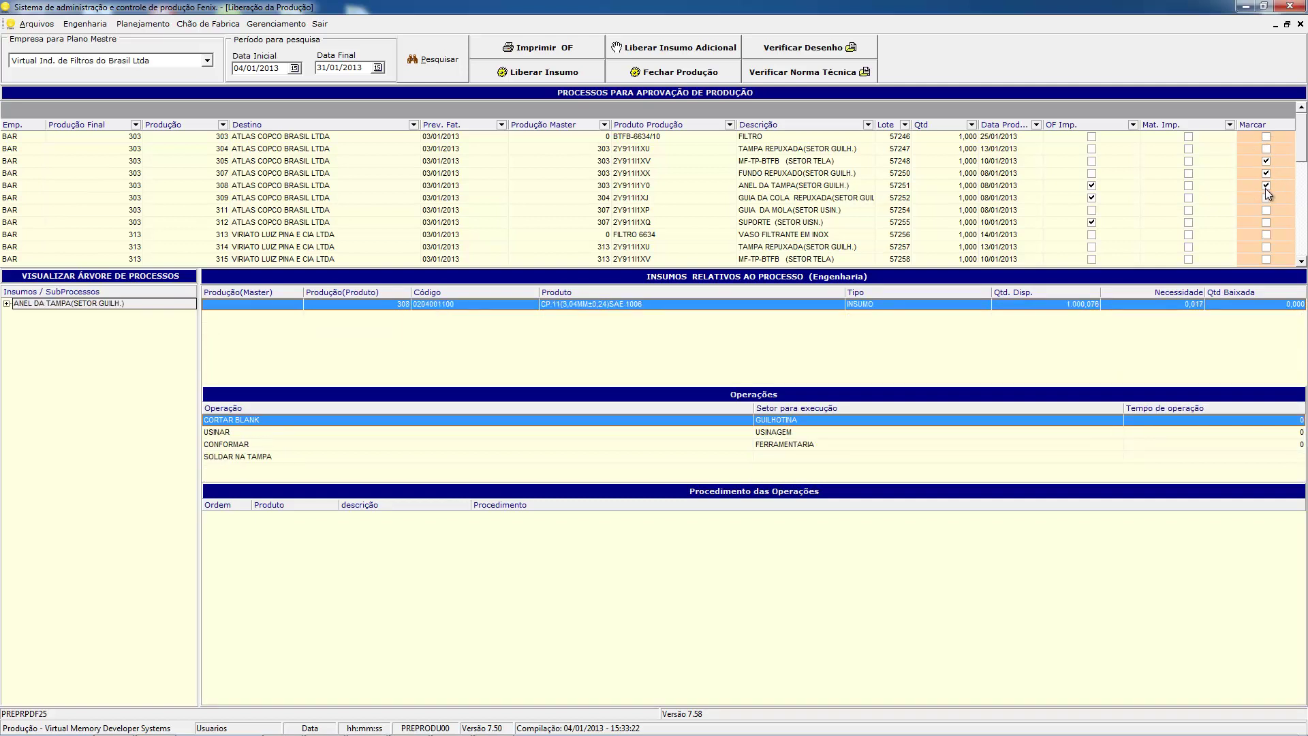
# Step: Print the OFs of the marked productions on the Lexmark E120n (MS) printer
pyautogui.click(534, 52)
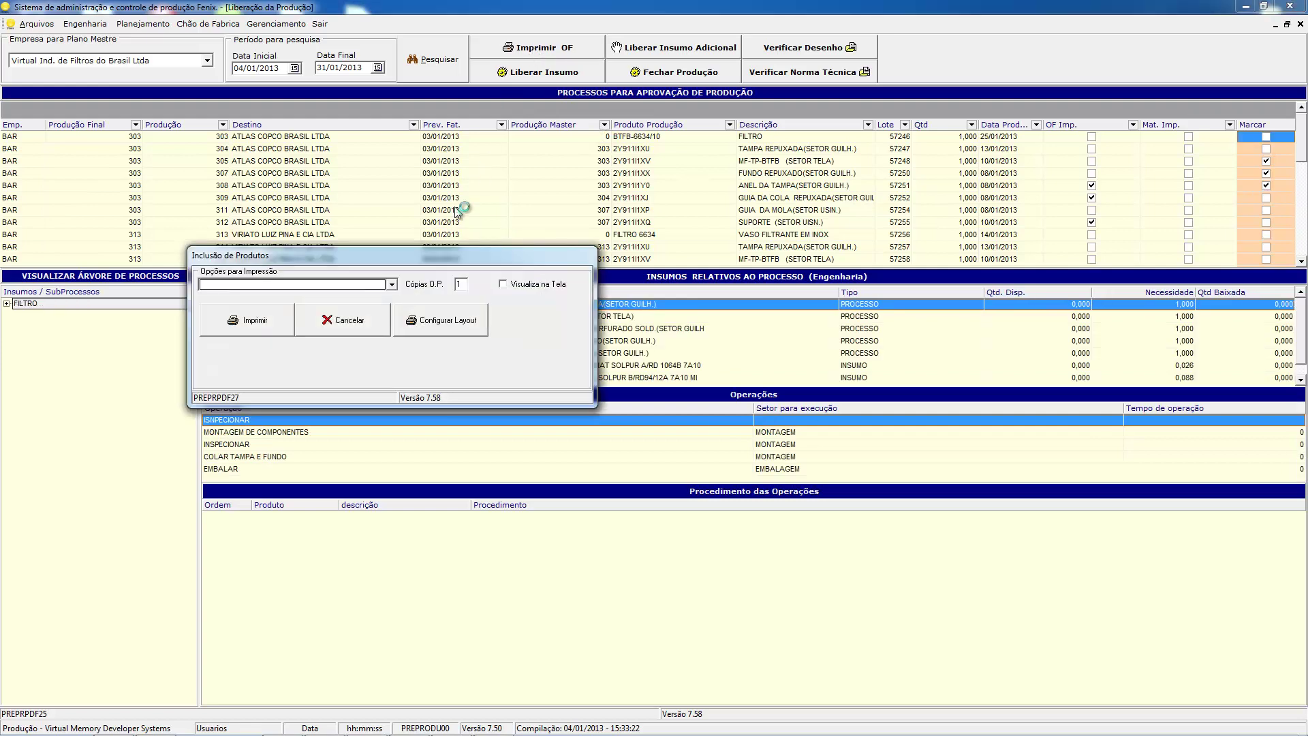
pyautogui.click(391, 284)
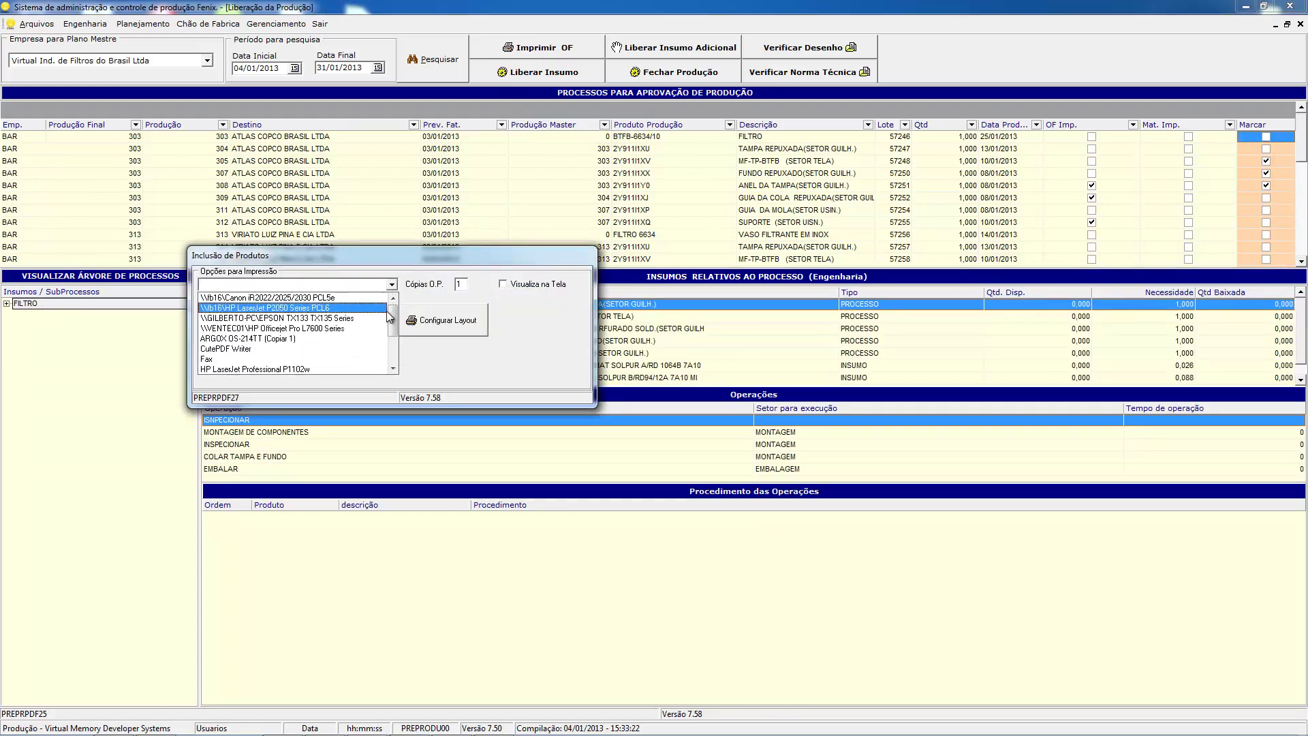
pyautogui.scroll(-2, 374, 345)
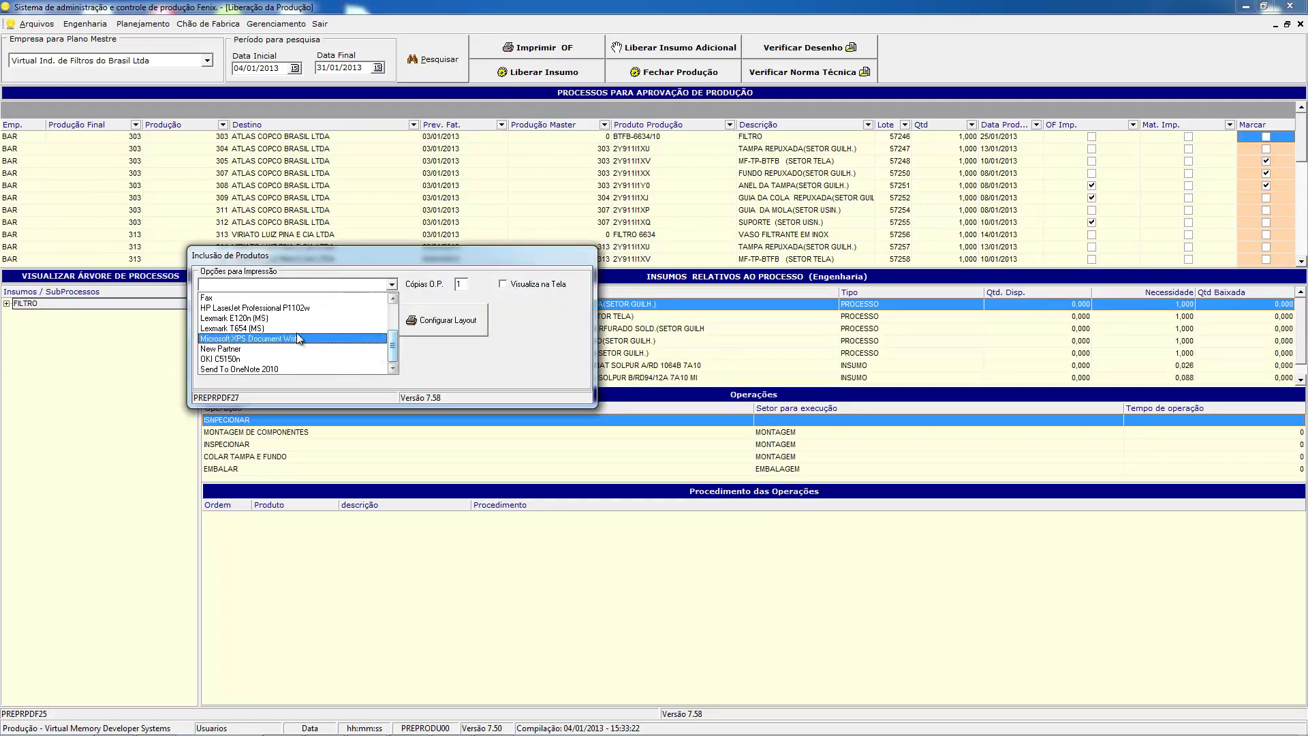
pyautogui.click(265, 319)
pyautogui.click(253, 334)
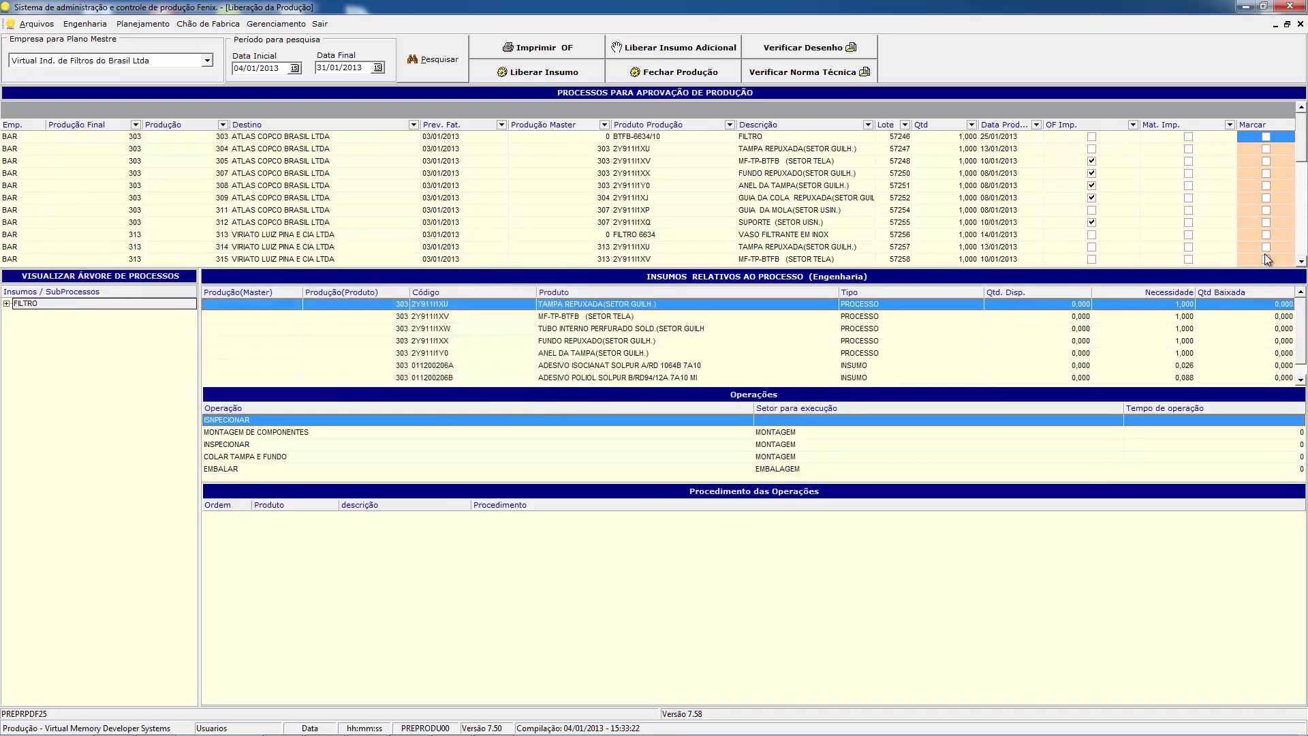
pyautogui.click(1090, 158)
pyautogui.click(1092, 161)
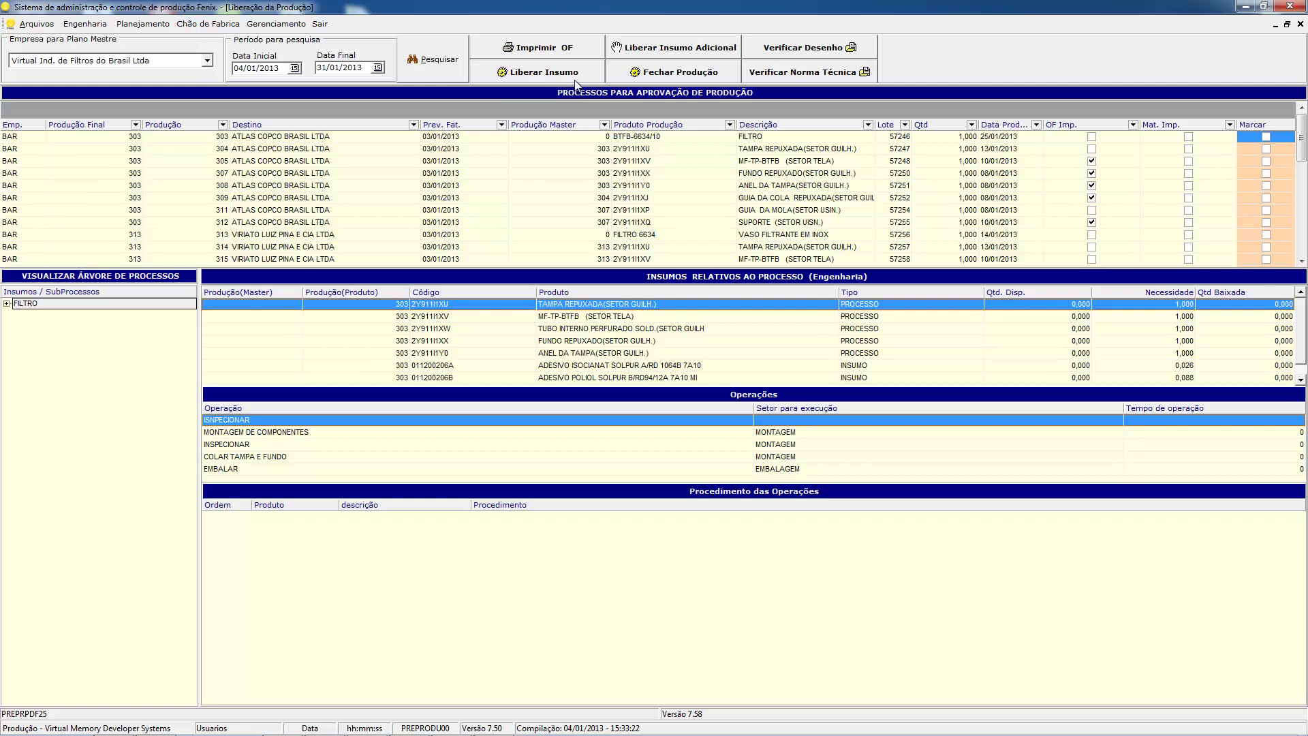
# Step: Mark productions 304, TAMPA REPUXADA, and 309, GUIA DA COLA REPUXADA, and open the release of inputs for them
pyautogui.click(968, 190)
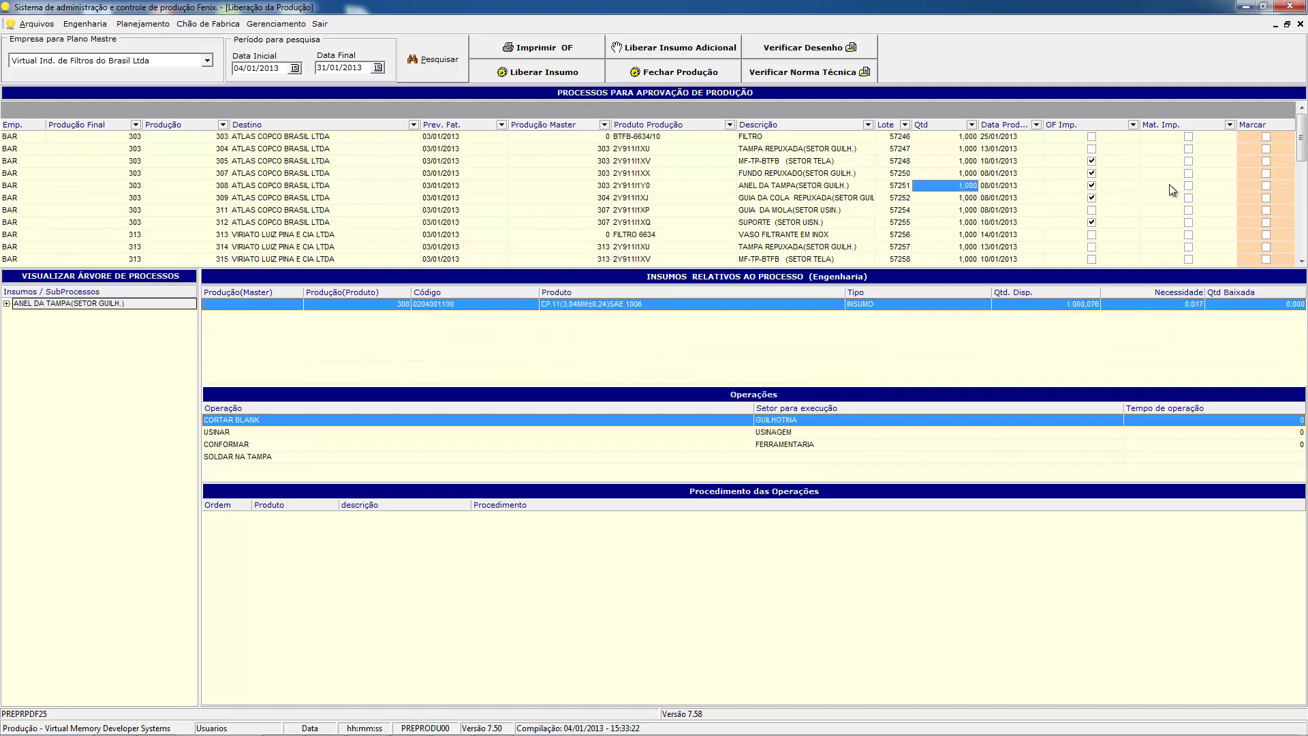
pyautogui.click(1266, 186)
pyautogui.click(1266, 198)
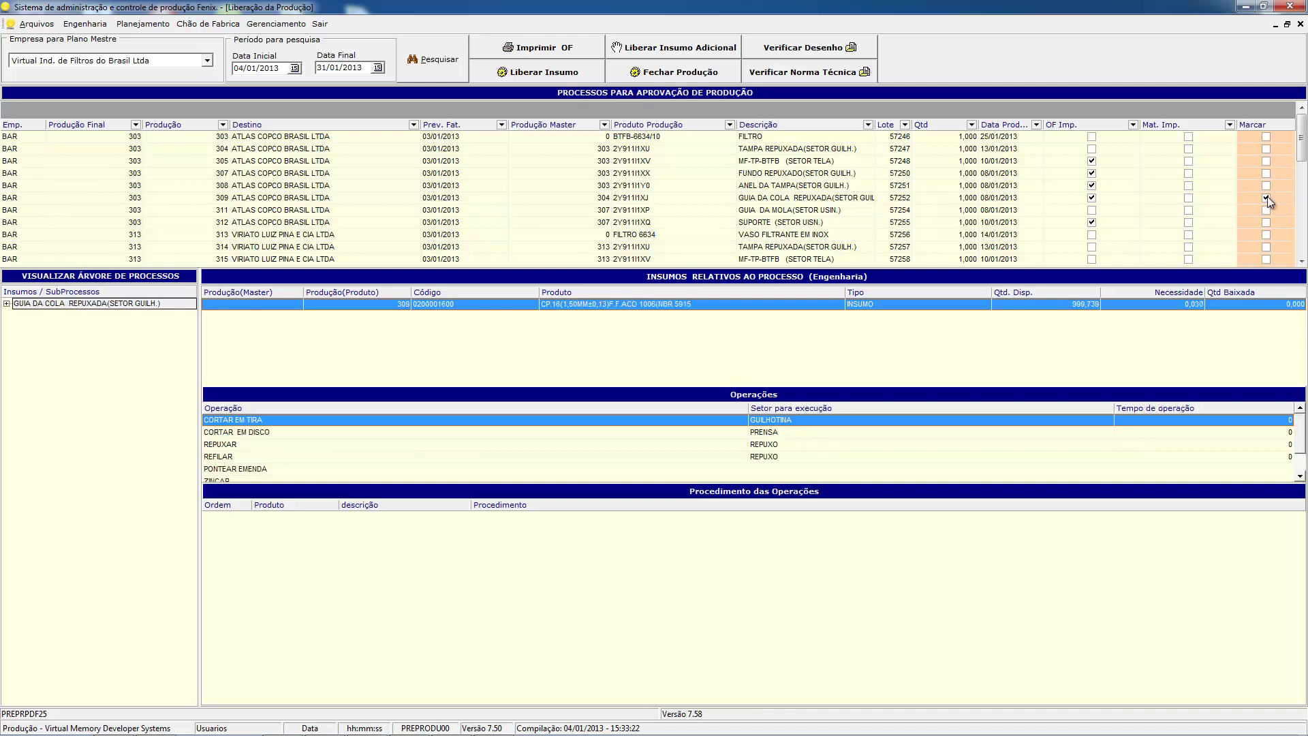
pyautogui.click(1266, 149)
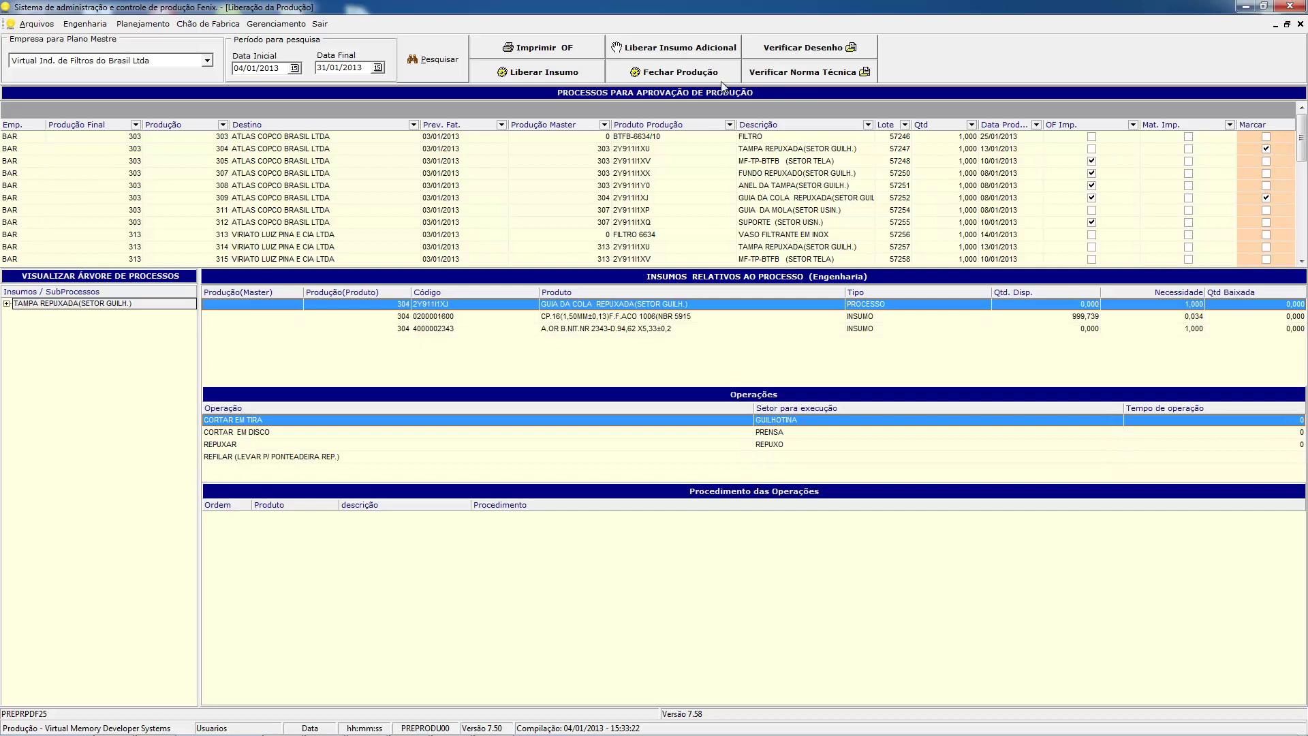
pyautogui.click(540, 79)
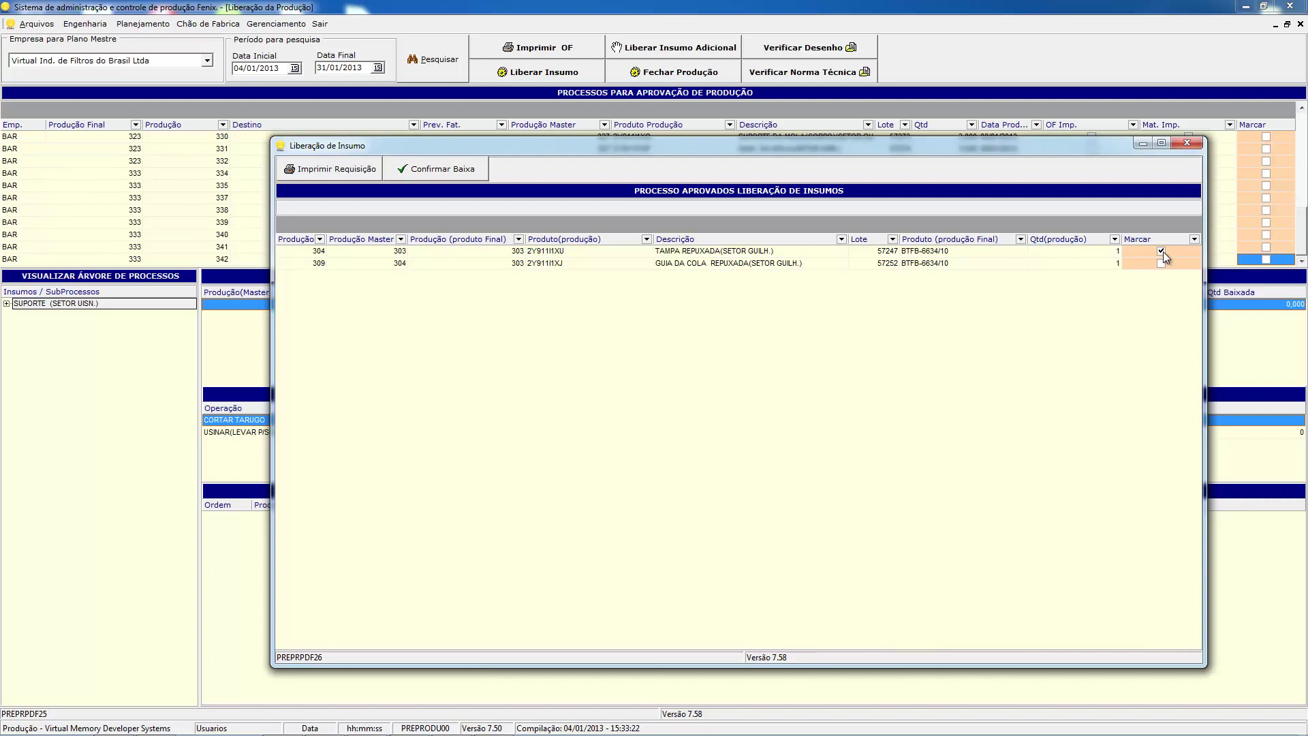
# Step: Print the material requisition of production 304 with CutePDF Writer, saving the PDF in Área de Trabalho as Requisições
pyautogui.click(336, 170)
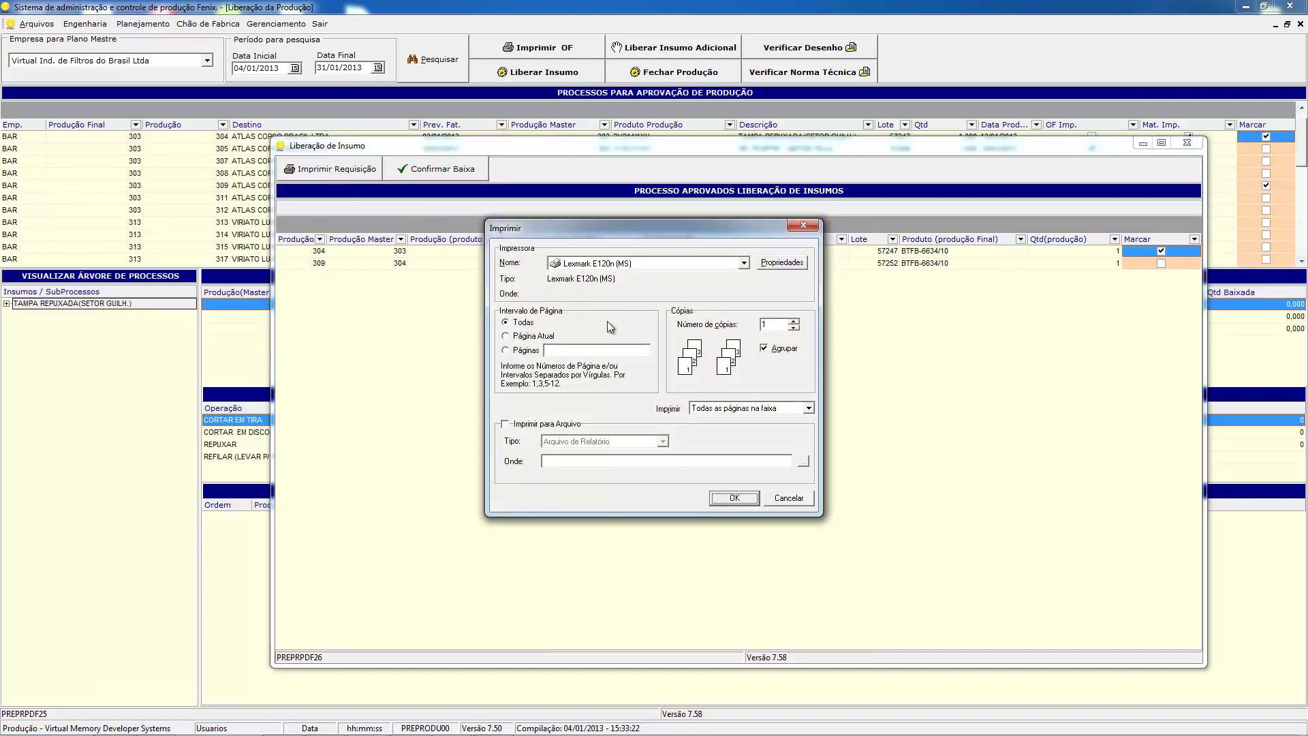
pyautogui.click(744, 264)
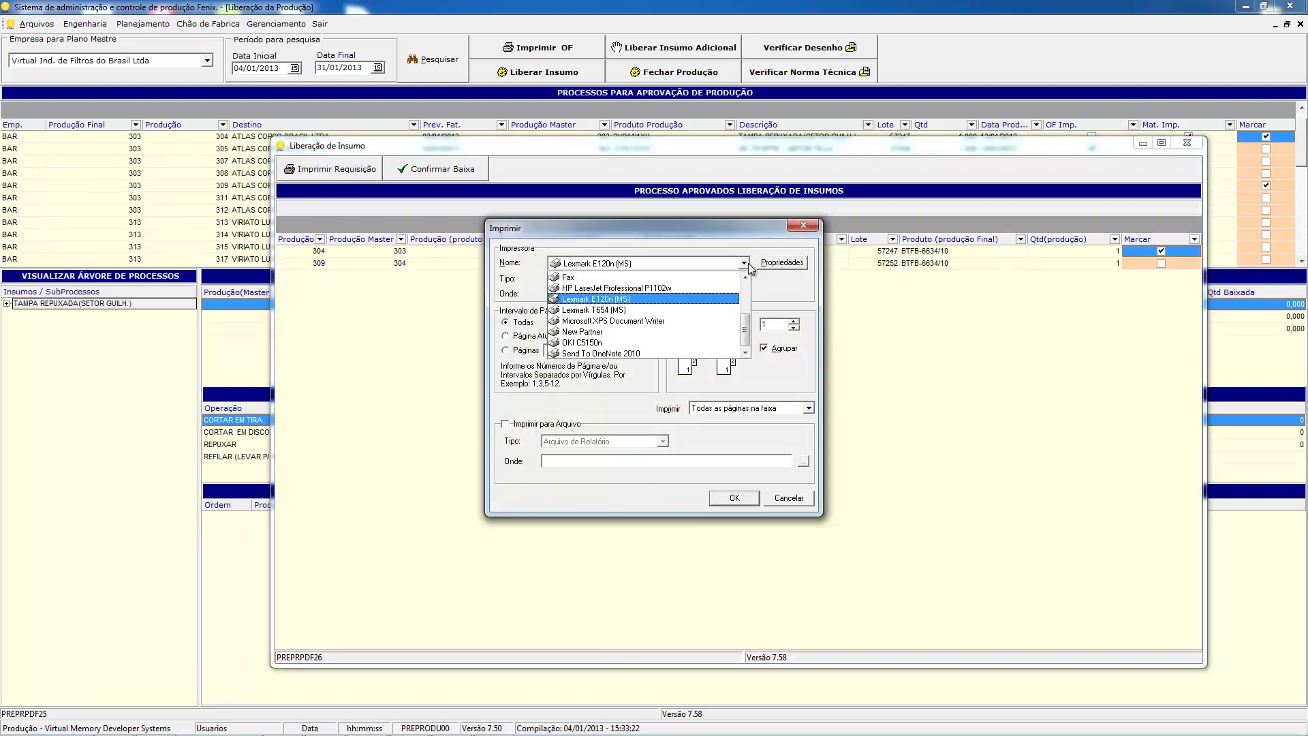
pyautogui.click(746, 295)
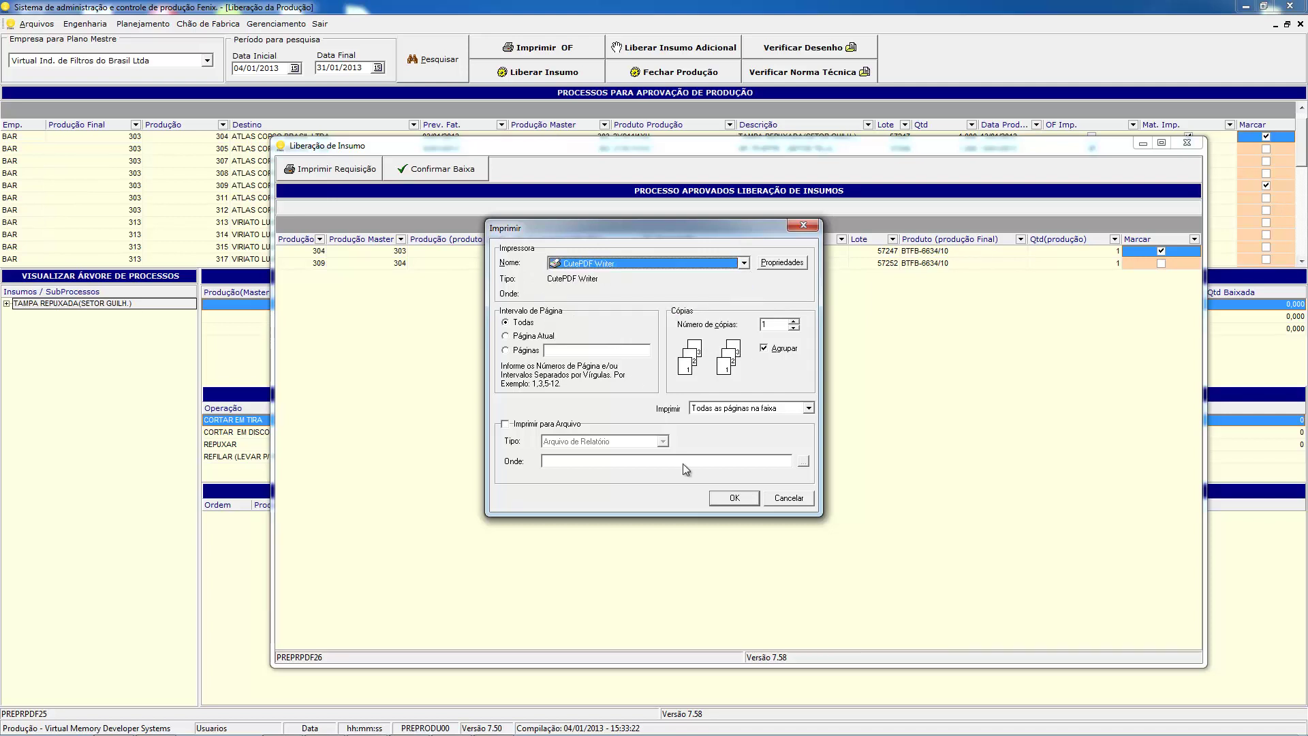
pyautogui.click(722, 505)
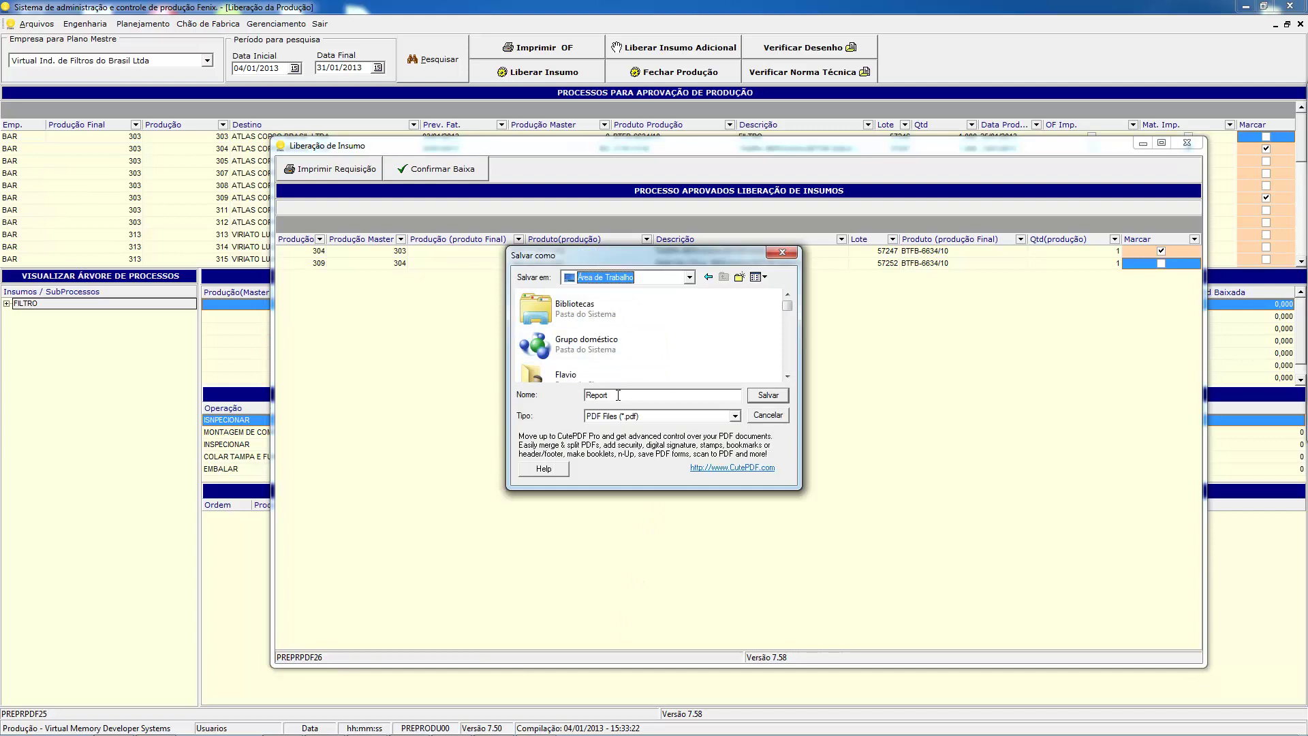
pyautogui.moveTo(618, 395); pyautogui.dragTo(586, 397)
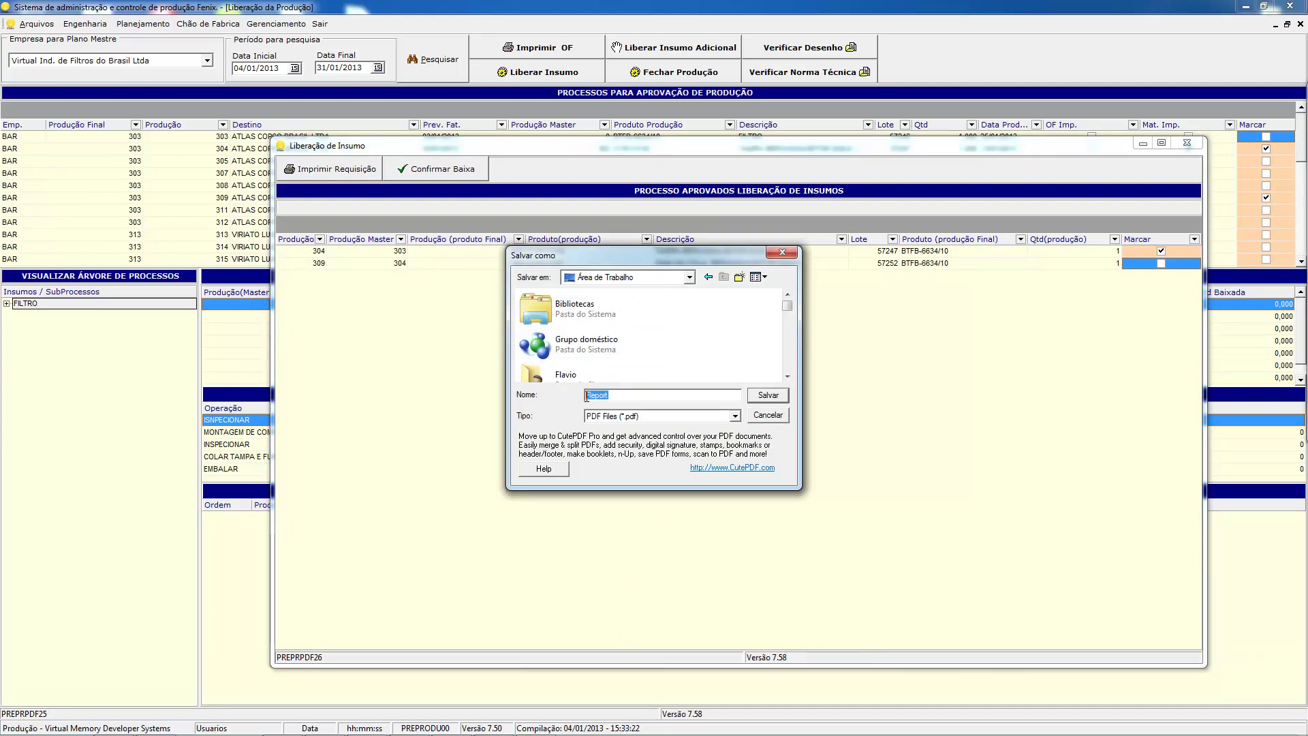
pyautogui.write('Requisições')
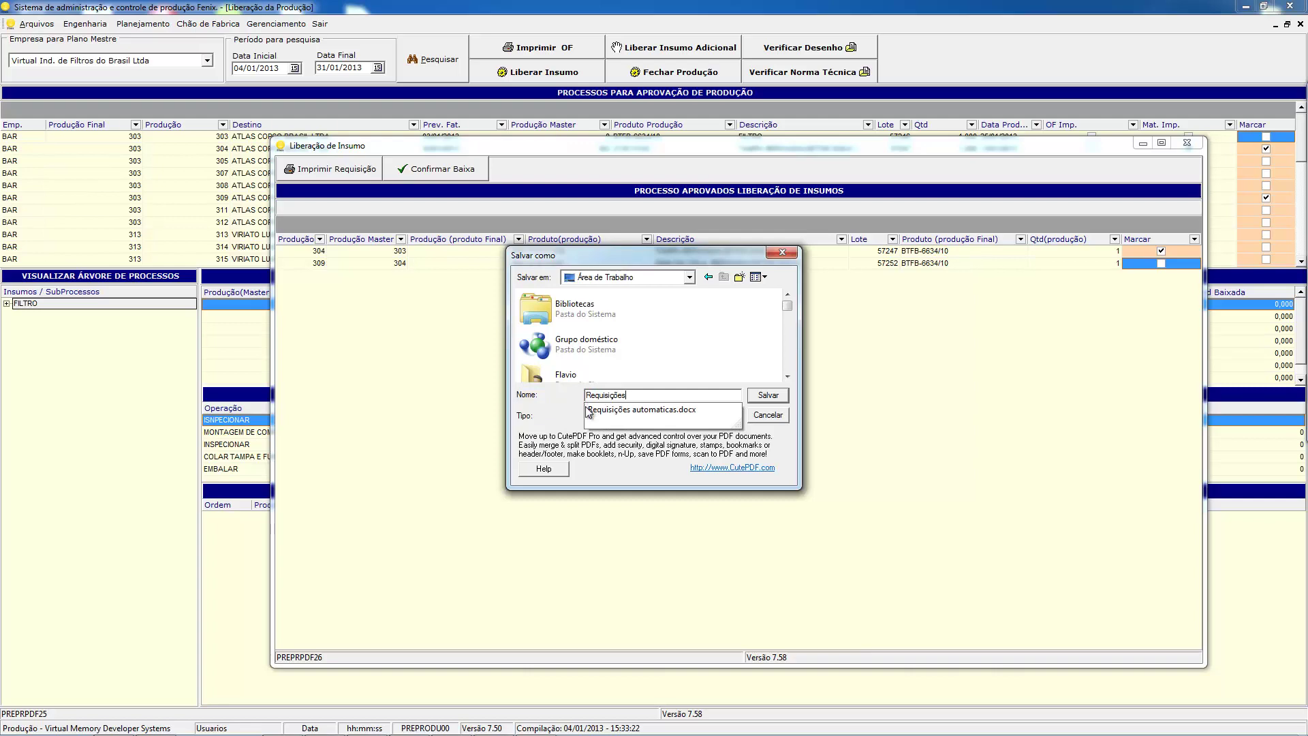
pyautogui.click(768, 394)
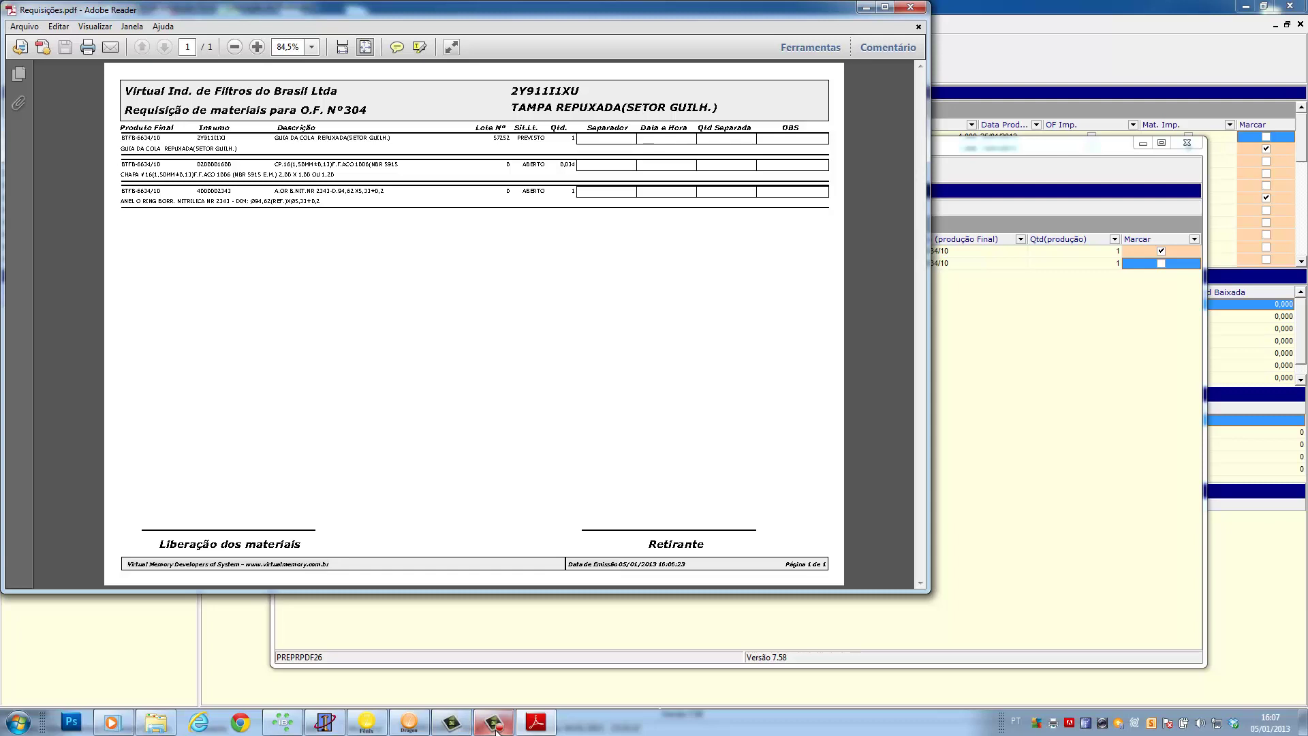
# Step: Read the Requisições.pdf material requisition at 100% zoom down to the signature fields and close Adobe Reader
pyautogui.moveTo(496, 729)
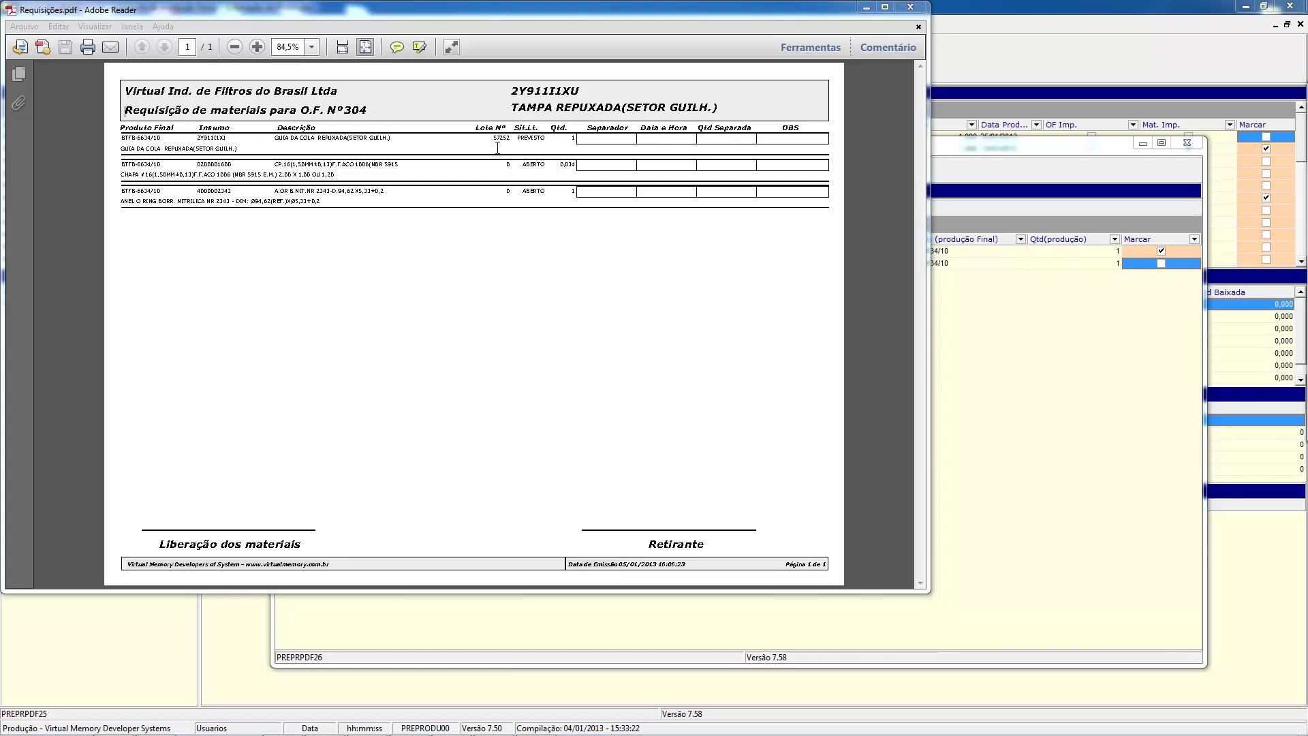
pyautogui.click(311, 46)
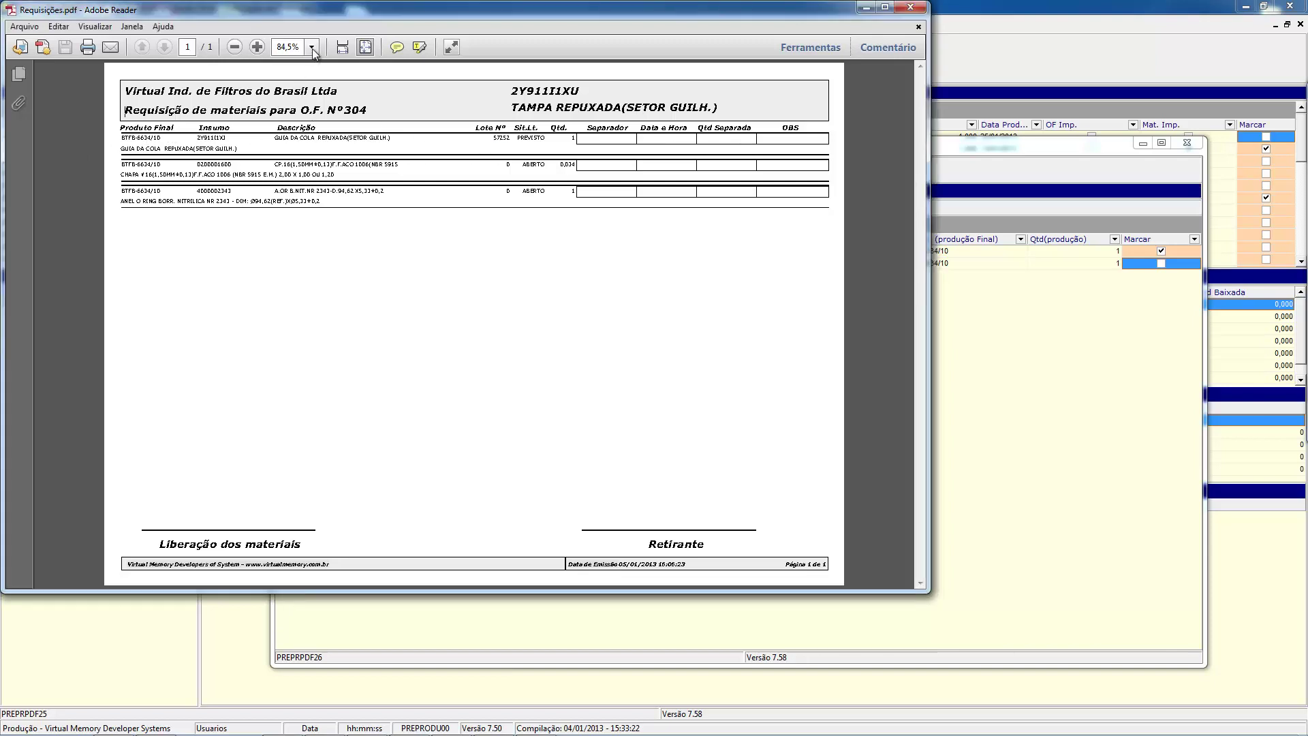
pyautogui.click(341, 126)
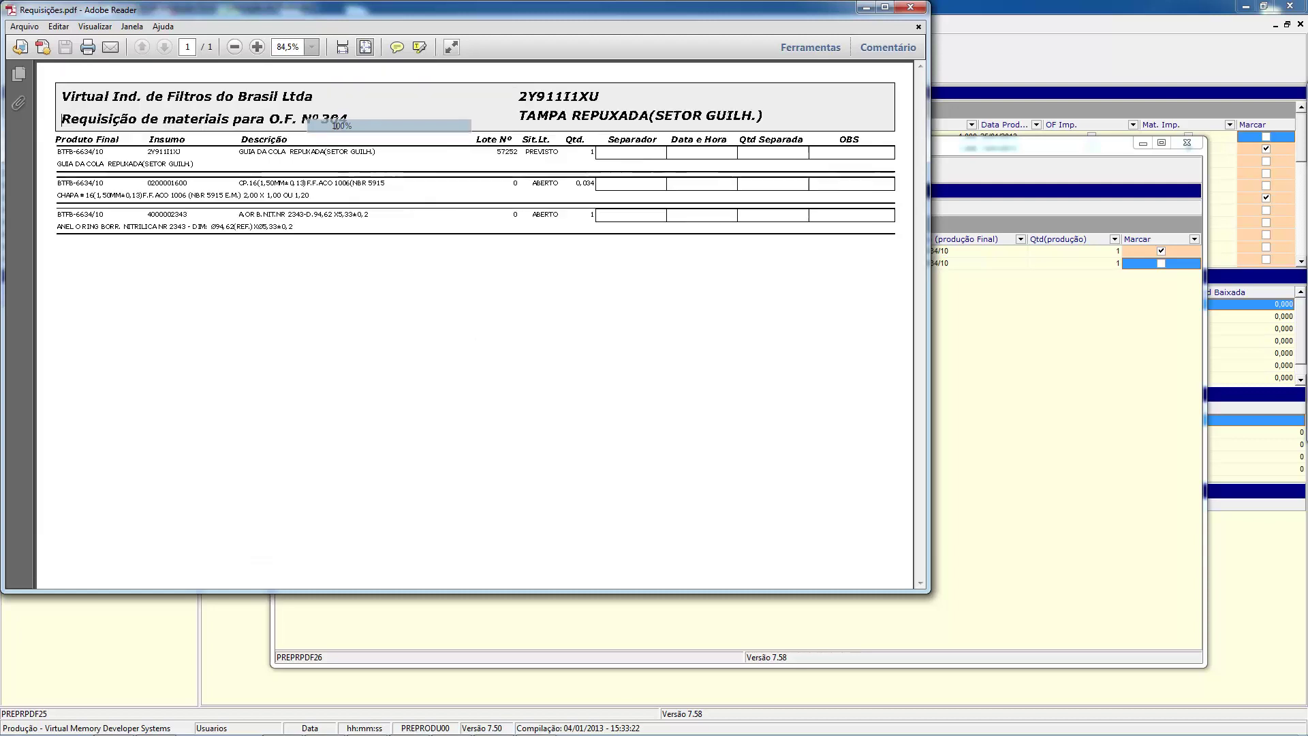
pyautogui.scroll(-3, 652, 451)
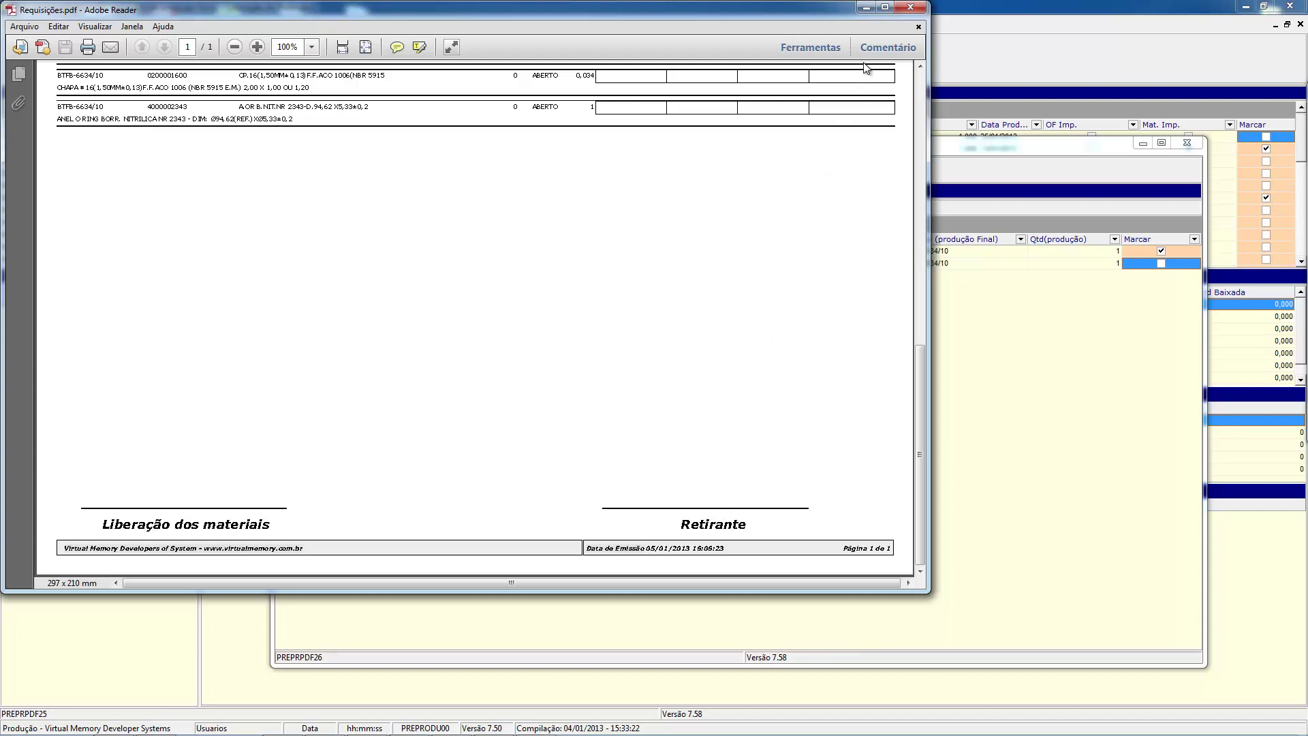
pyautogui.click(909, 8)
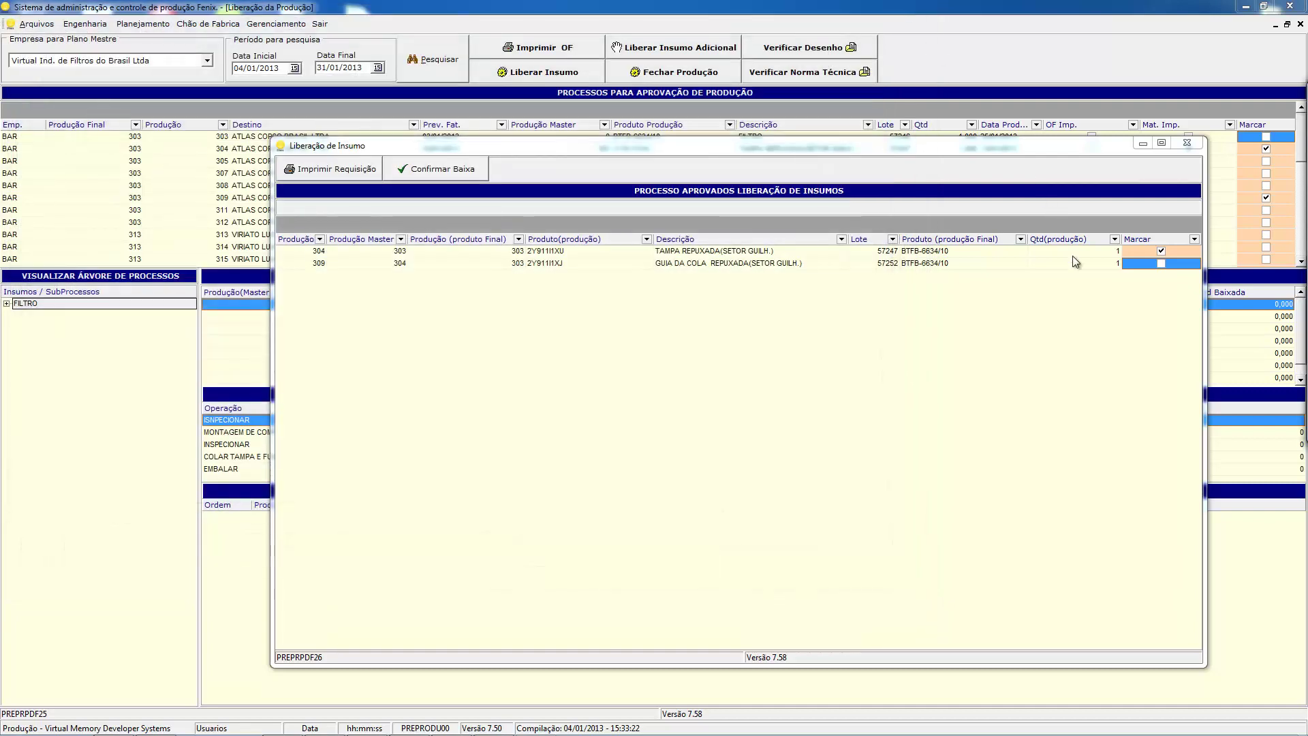
# Step: Mark production 309 in the input release as well and proceed to the stock write-off list
pyautogui.click(1160, 264)
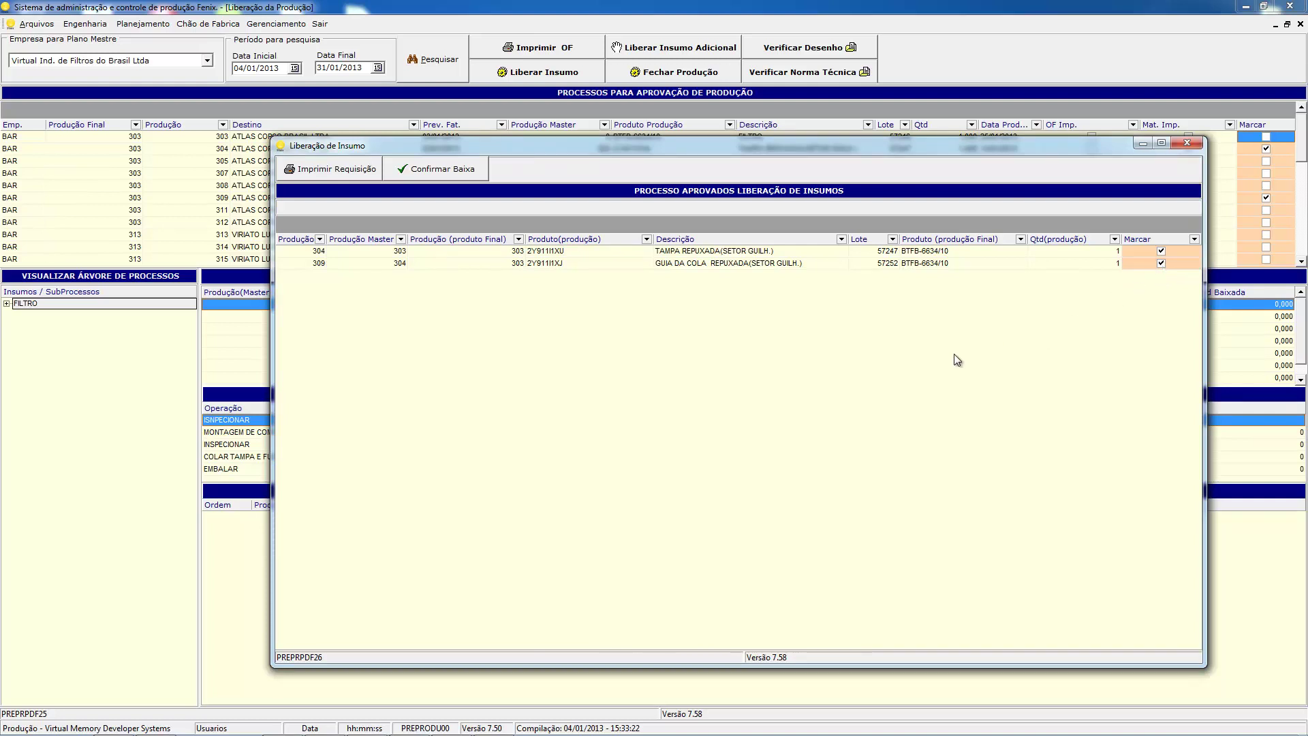
pyautogui.click(428, 170)
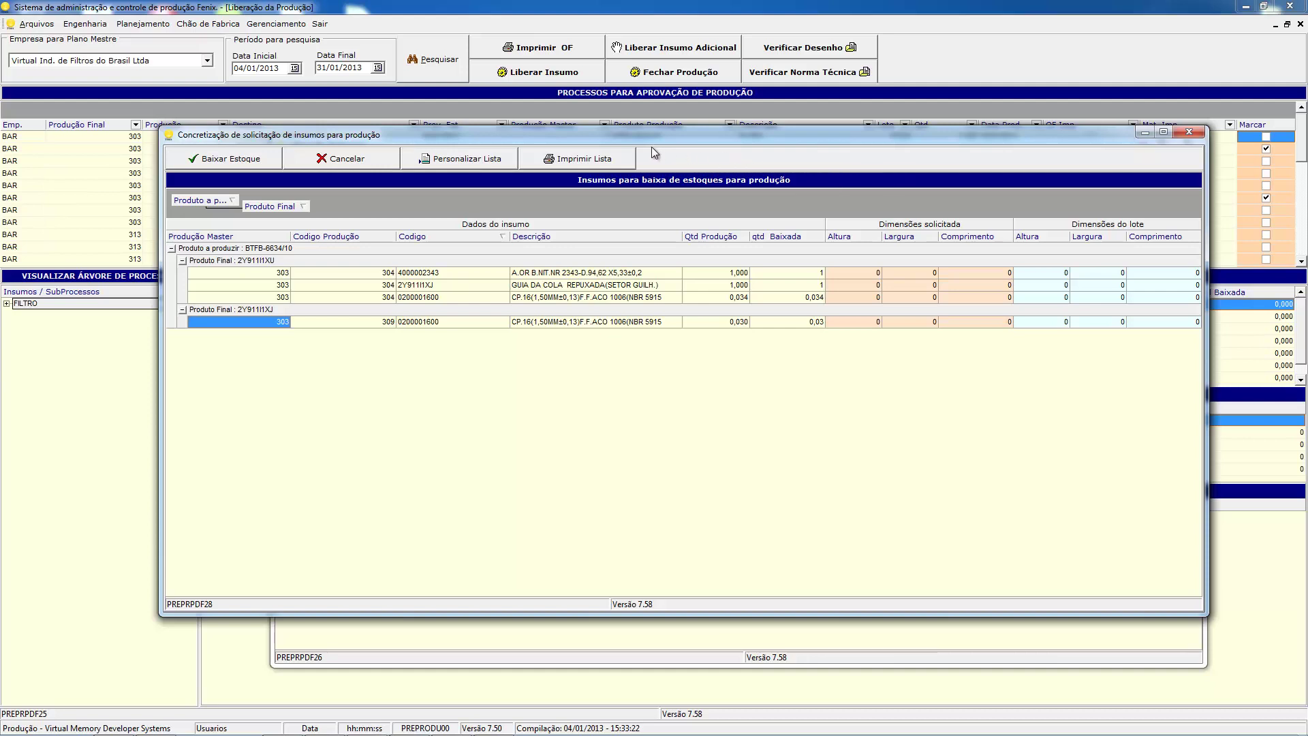
# Step: Preview the printout of the input requisition list and close the preview
pyautogui.click(562, 159)
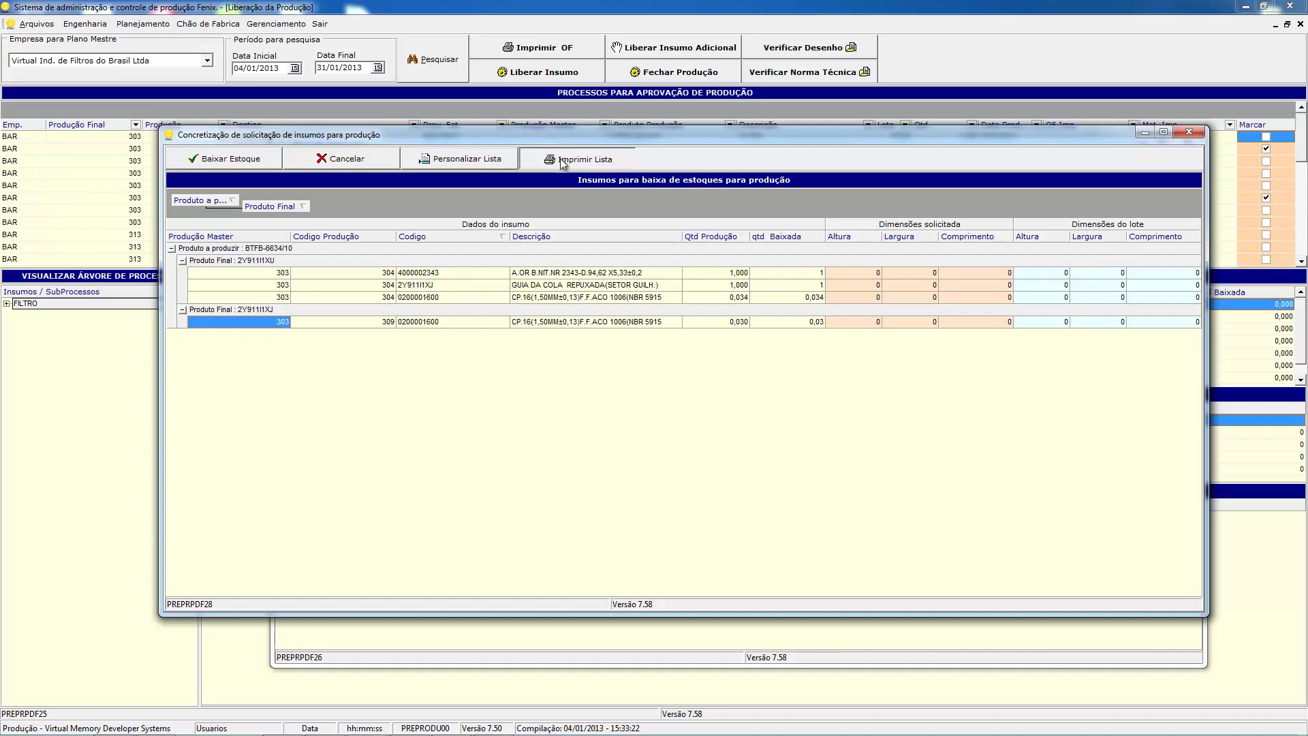
pyautogui.click(216, 43)
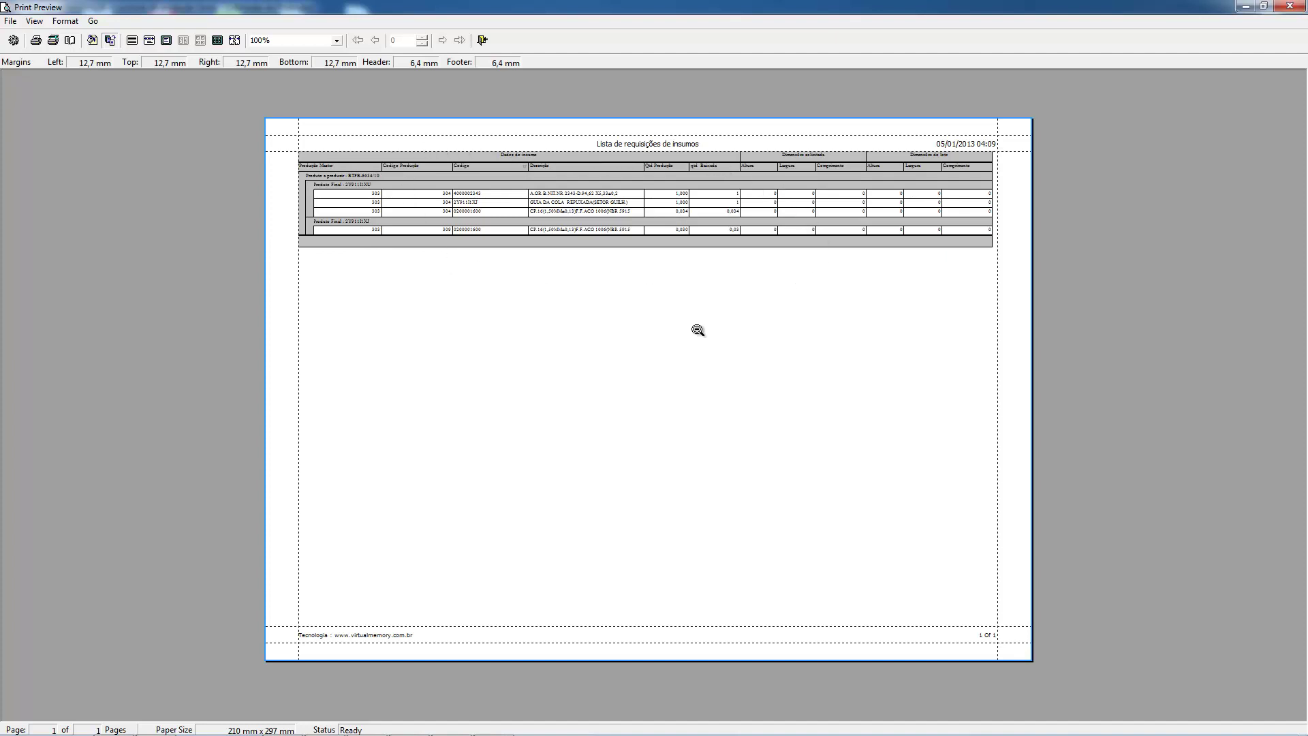
pyautogui.click(1290, 6)
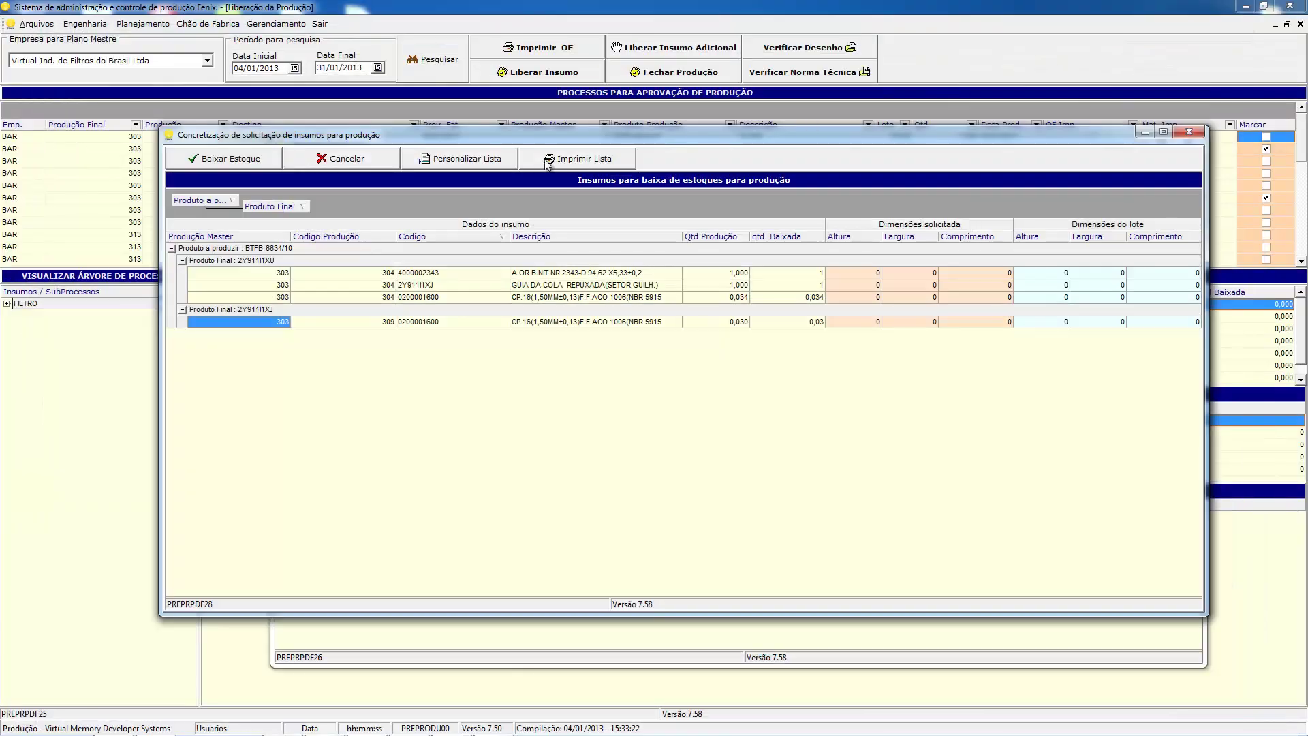
# Step: Customise the write-off list by removing the Comprimento, Largura and Altura columns from the Dimensões solicitada band
pyautogui.click(480, 163)
pyautogui.click(934, 229)
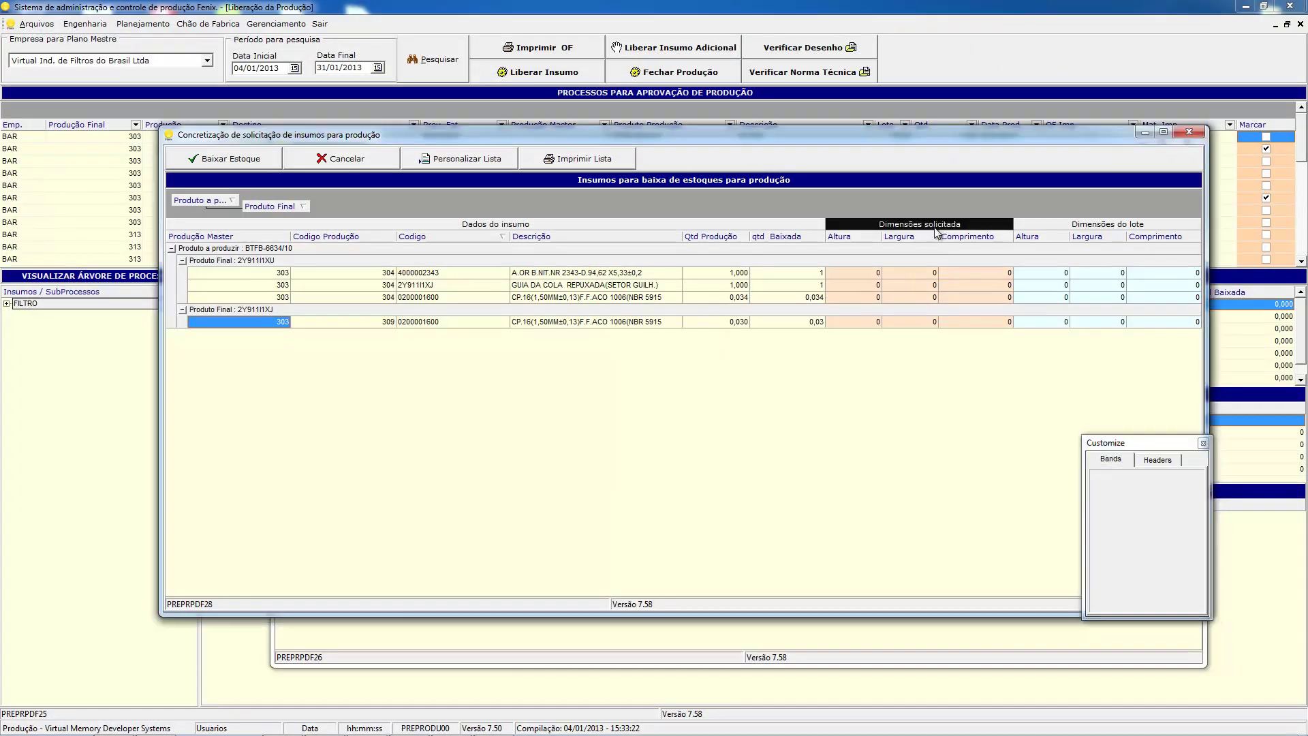
pyautogui.moveTo(963, 234); pyautogui.dragTo(1102, 491)
pyautogui.moveTo(1158, 532); pyautogui.dragTo(1150, 530)
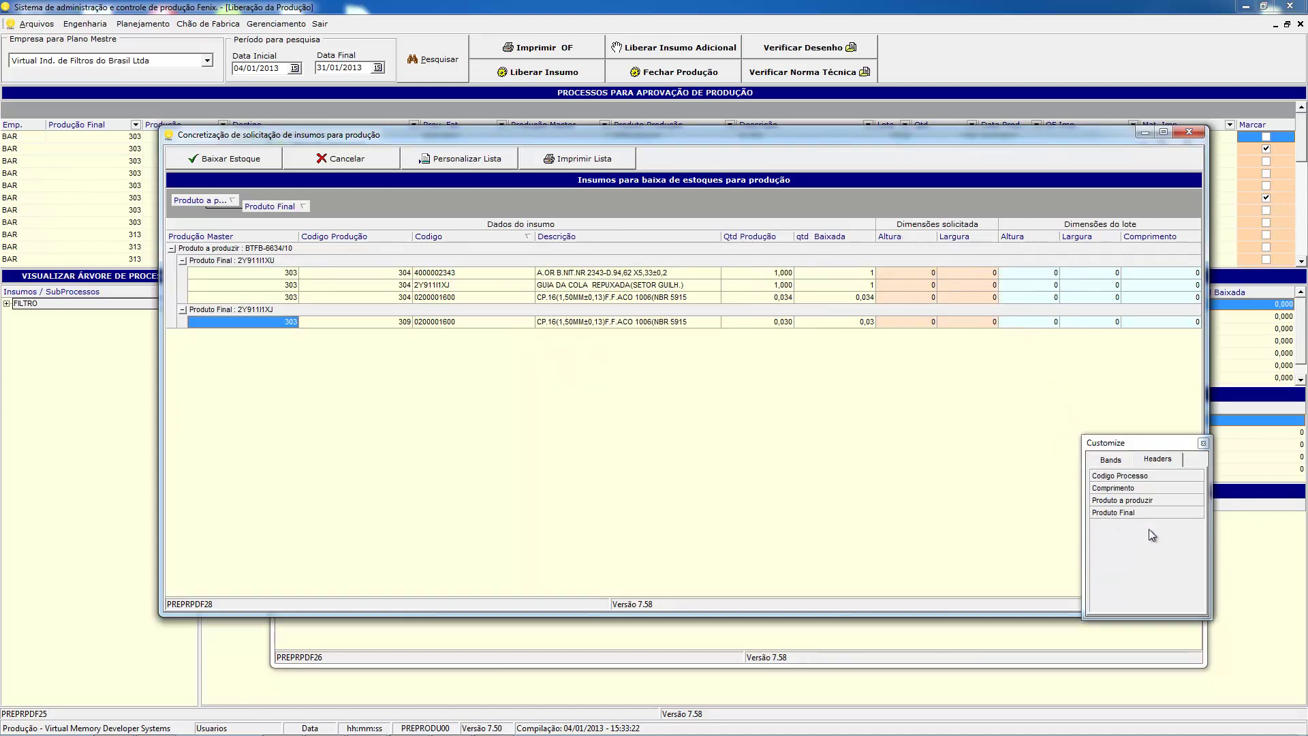
pyautogui.moveTo(973, 240); pyautogui.dragTo(1187, 571)
pyautogui.moveTo(957, 239); pyautogui.dragTo(1139, 563)
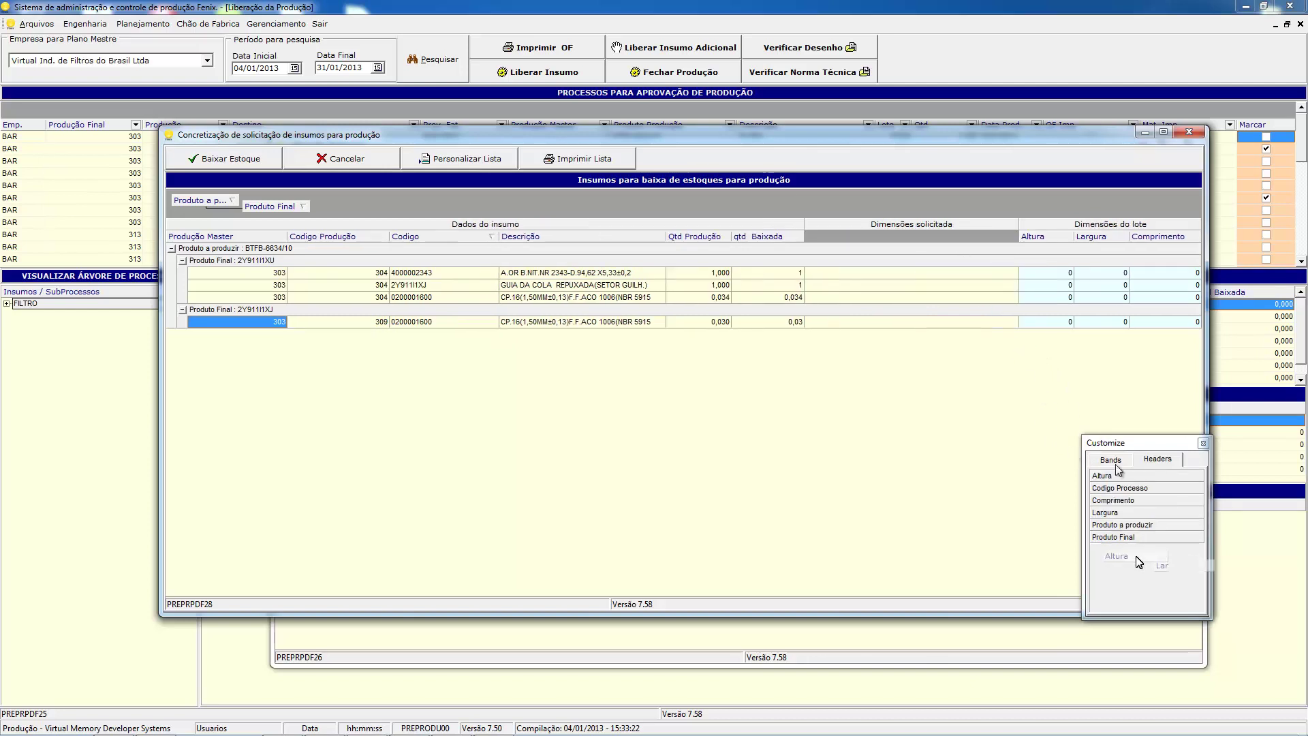
# Step: Remove the Altura, Largura and Comprimento columns from the Dimensões do lote band of the write-off list
pyautogui.moveTo(1048, 243); pyautogui.dragTo(1135, 563)
pyautogui.moveTo(1098, 237); pyautogui.dragTo(1139, 501)
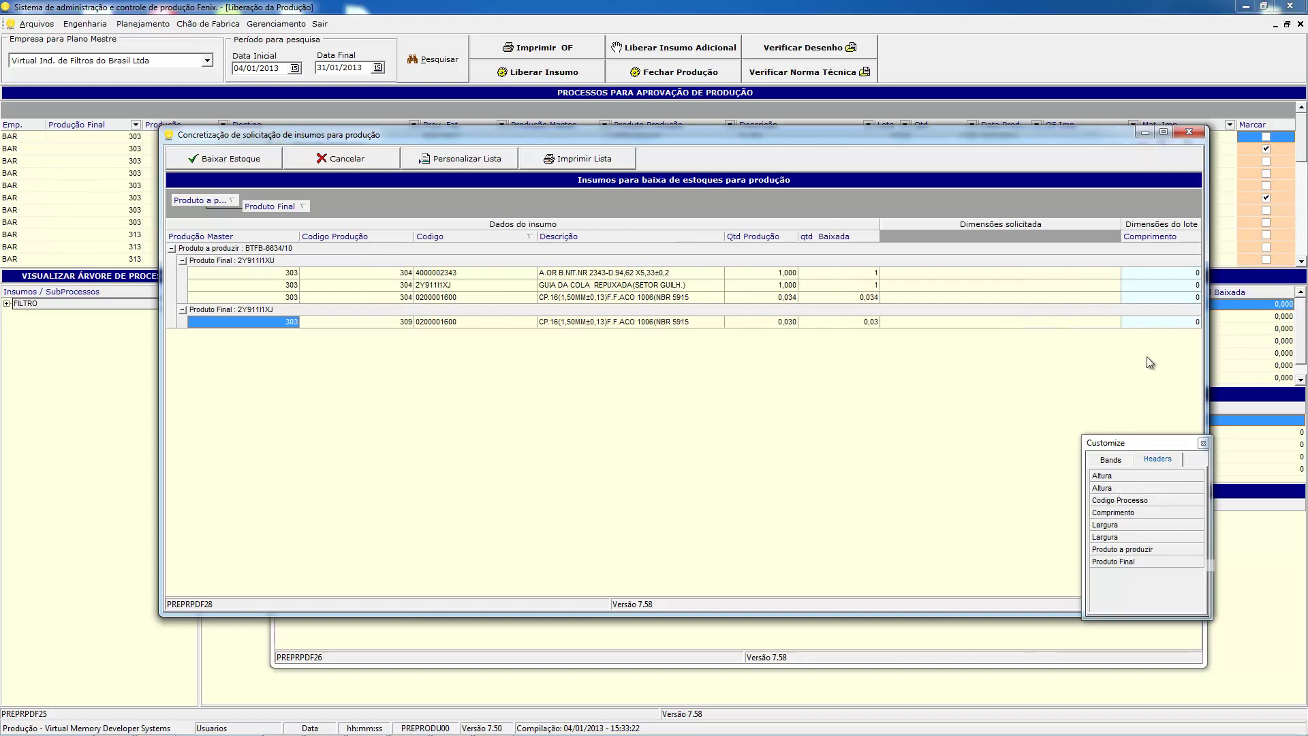
pyautogui.moveTo(1146, 240); pyautogui.dragTo(1147, 486)
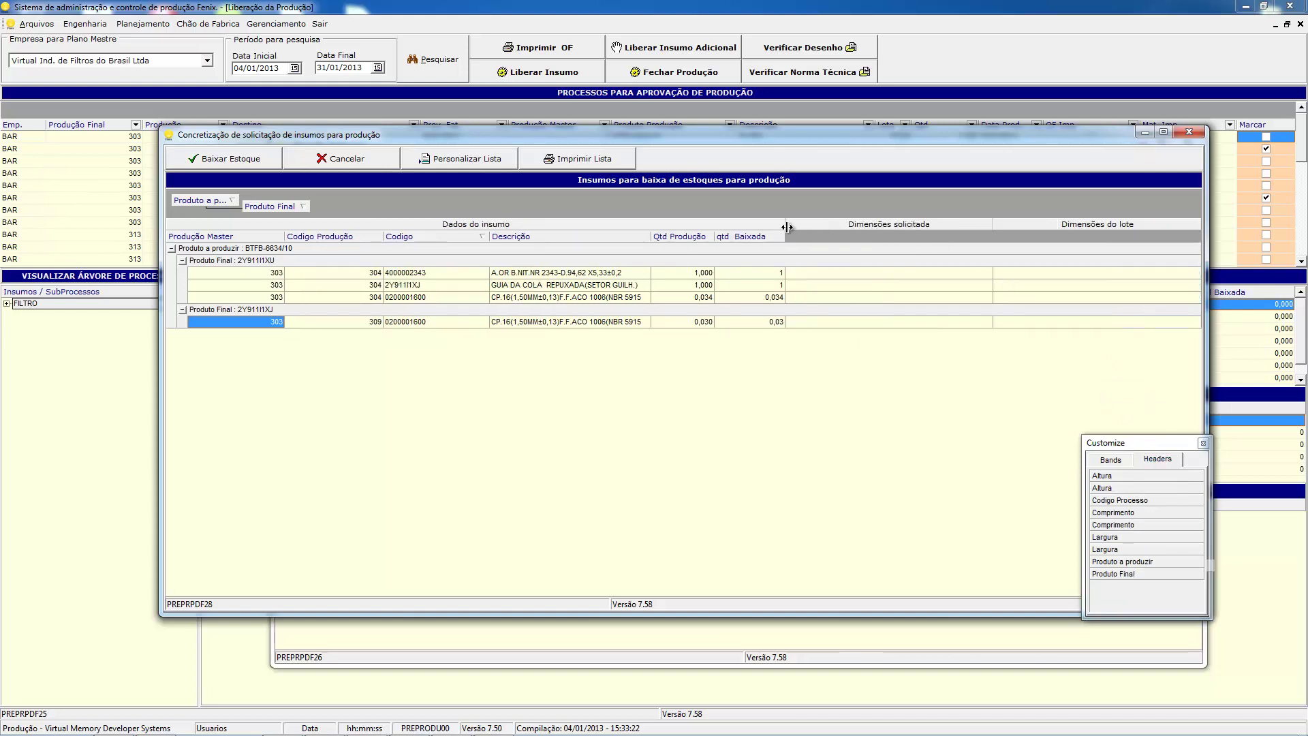
# Step: Widen the Dados do insumo band and write the listed inputs of productions 304 and 309 off stock
pyautogui.moveTo(786, 229); pyautogui.dragTo(1052, 233)
pyautogui.click(232, 161)
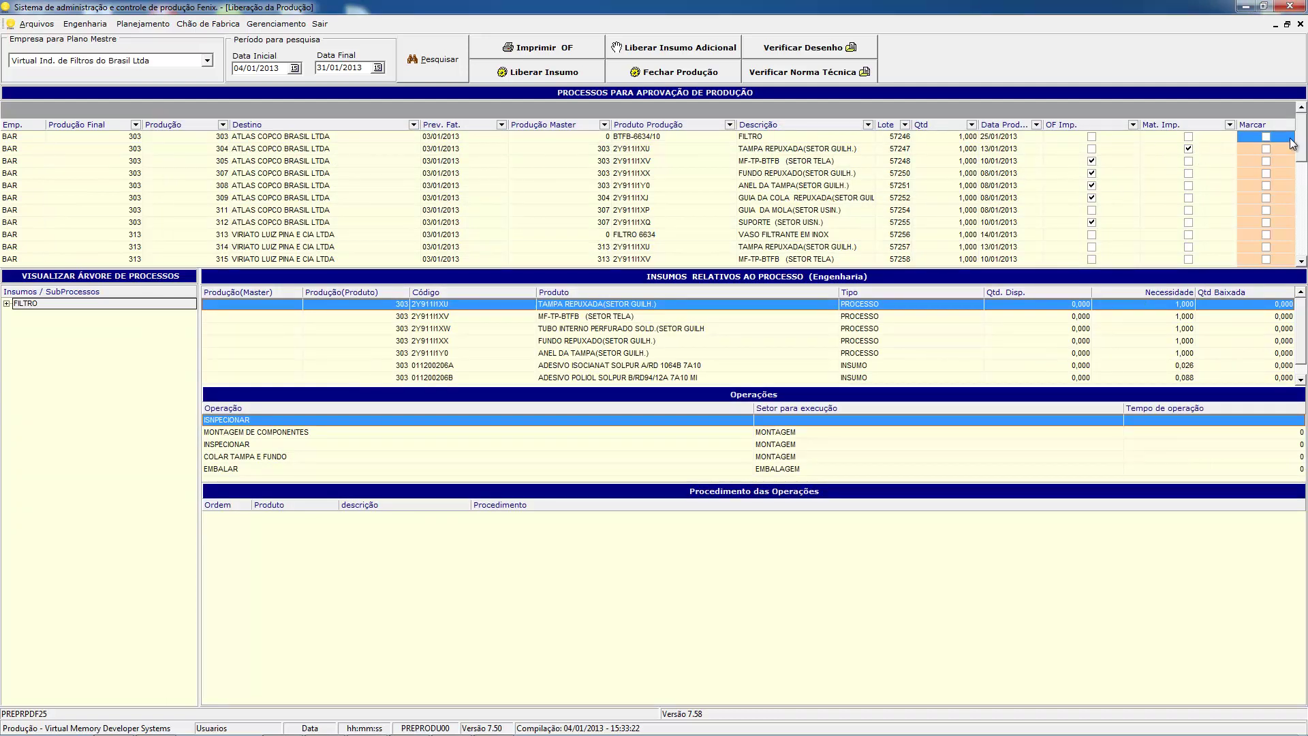
# Step: Check the Mat. Imp. marks and compare required and written-off input quantities for productions 304, 317 and 309
pyautogui.scroll(-3, 1270, 170)
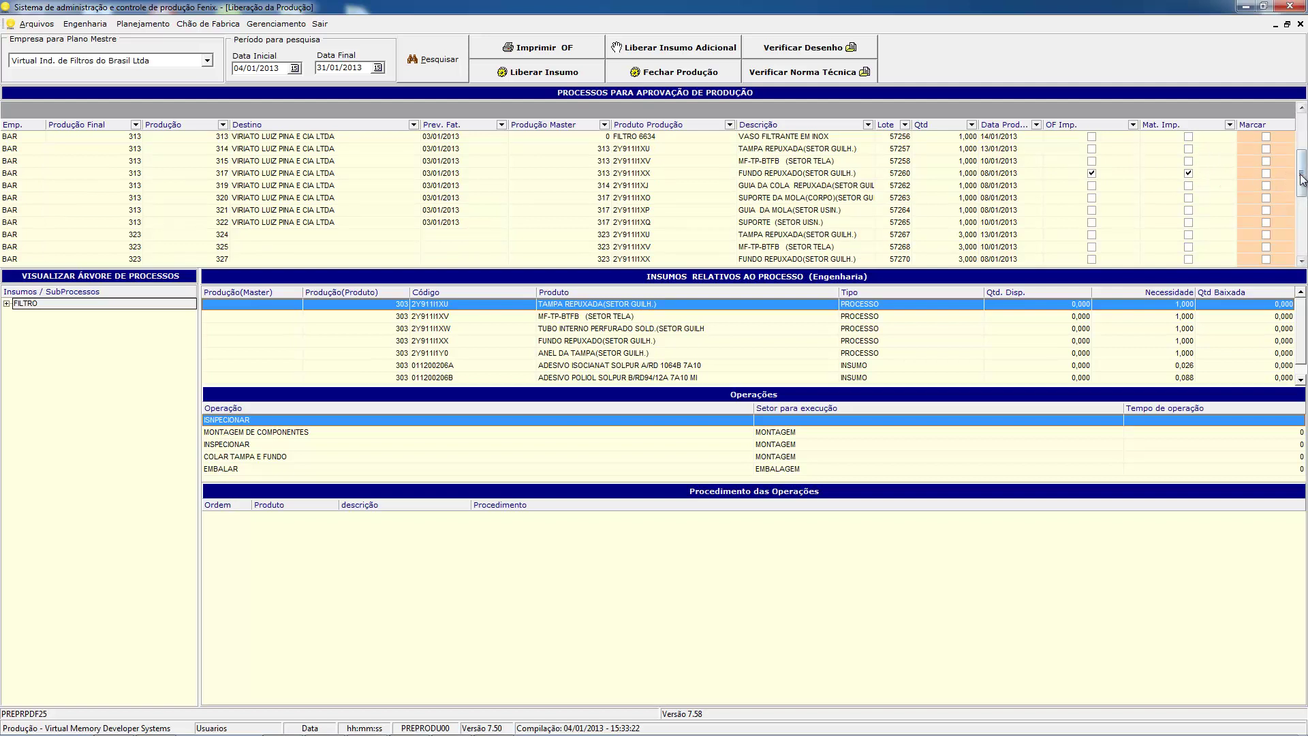
pyautogui.moveTo(1302, 179); pyautogui.dragTo(1302, 139)
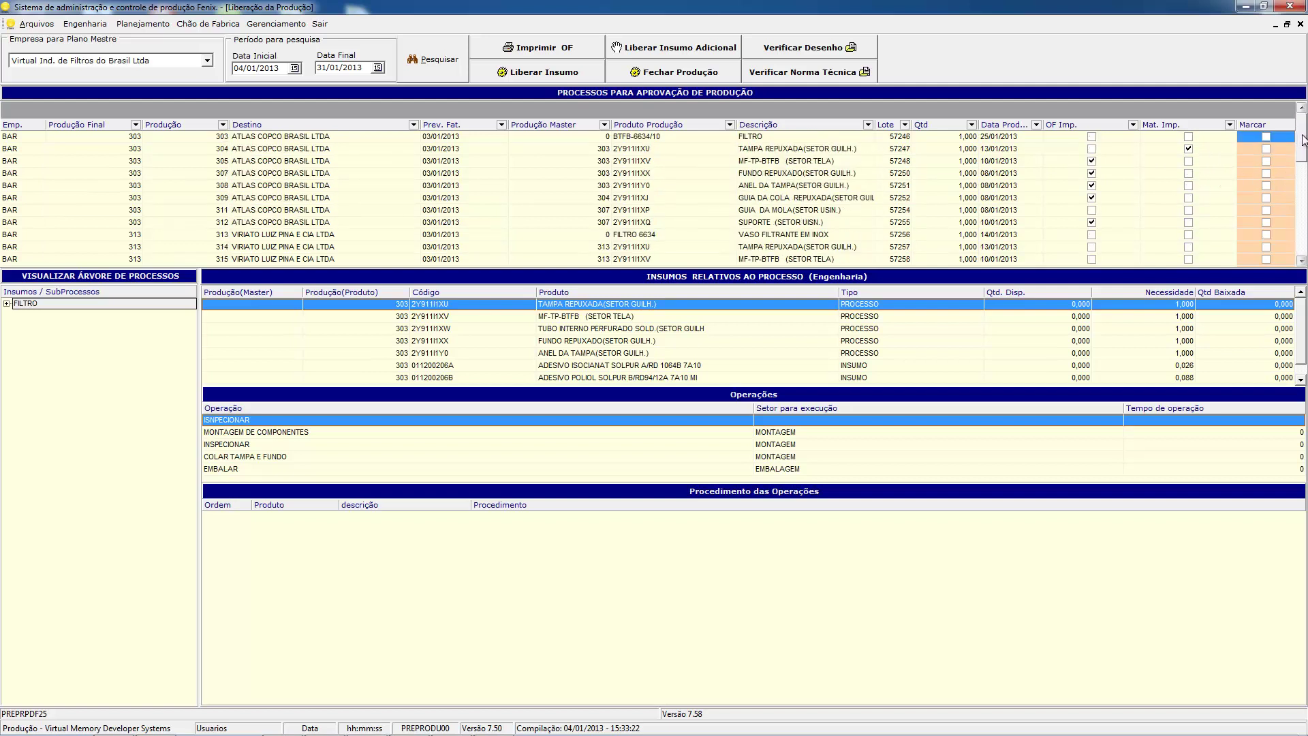
pyautogui.click(1202, 146)
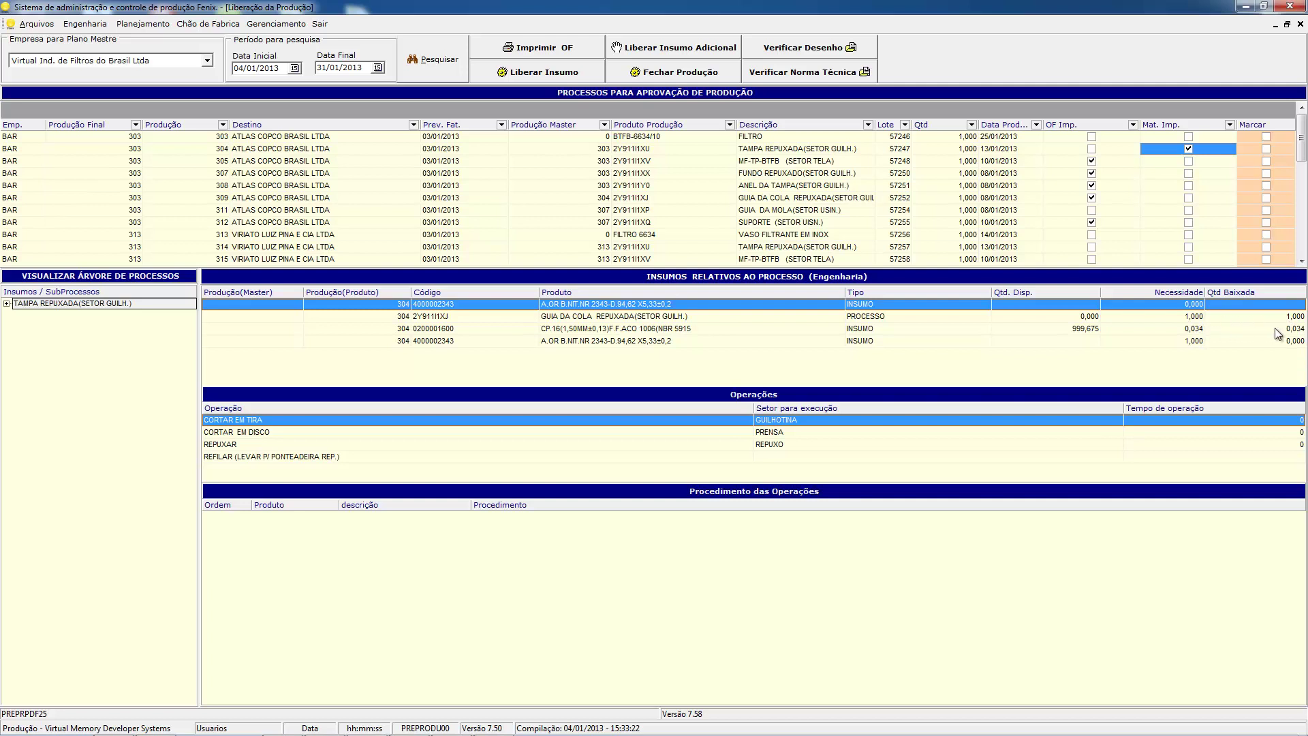
pyautogui.click(1302, 250)
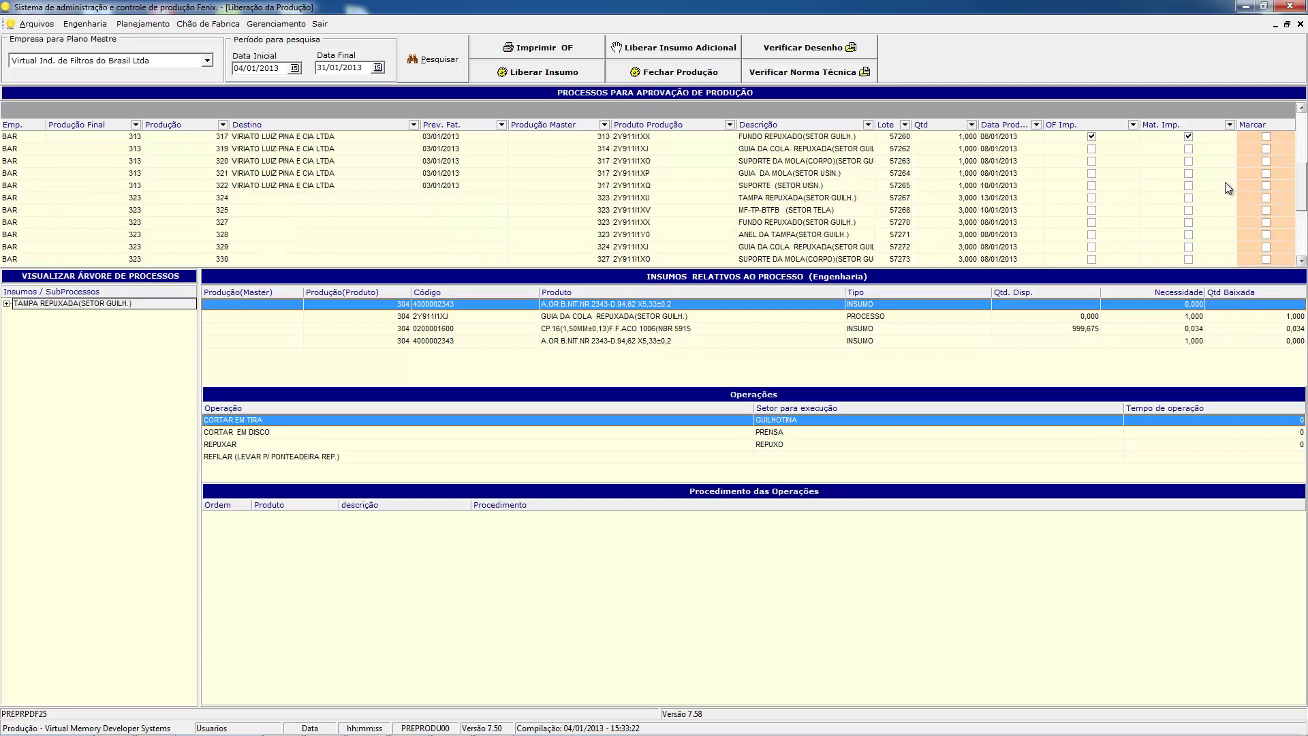
pyautogui.click(1200, 137)
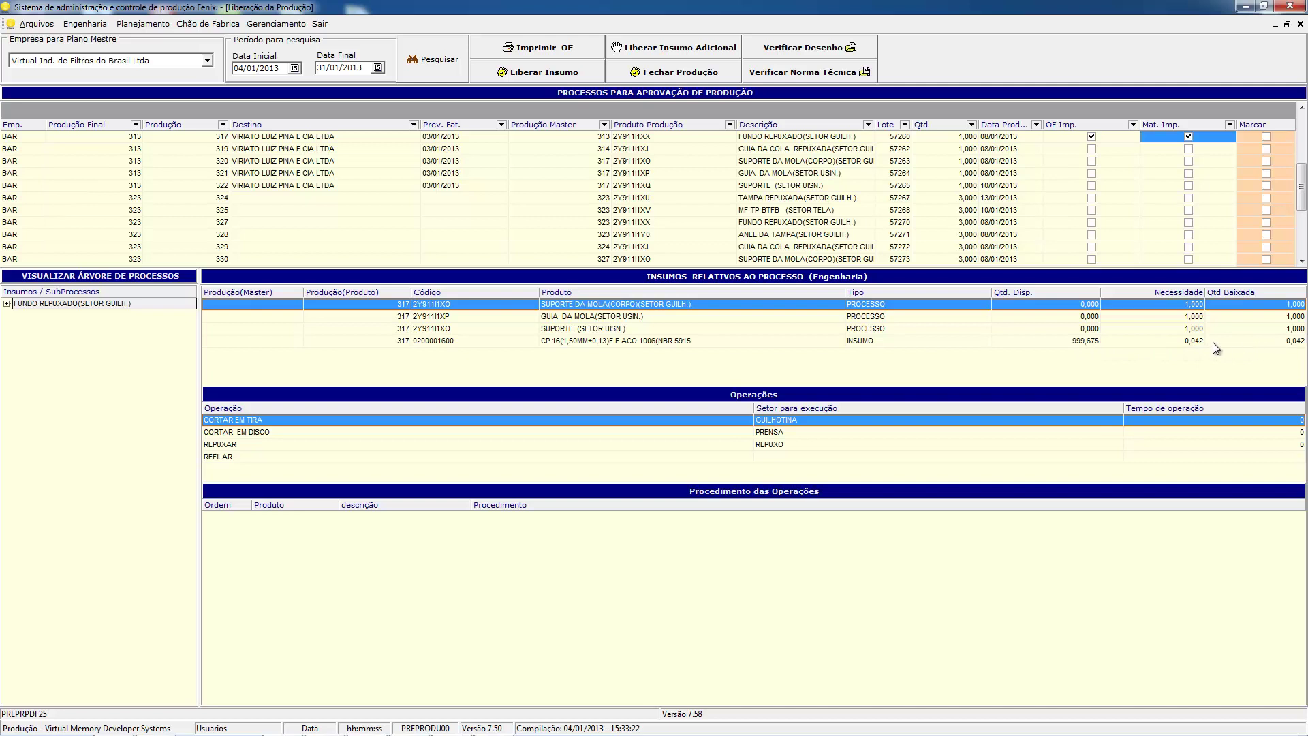
pyautogui.click(865, 343)
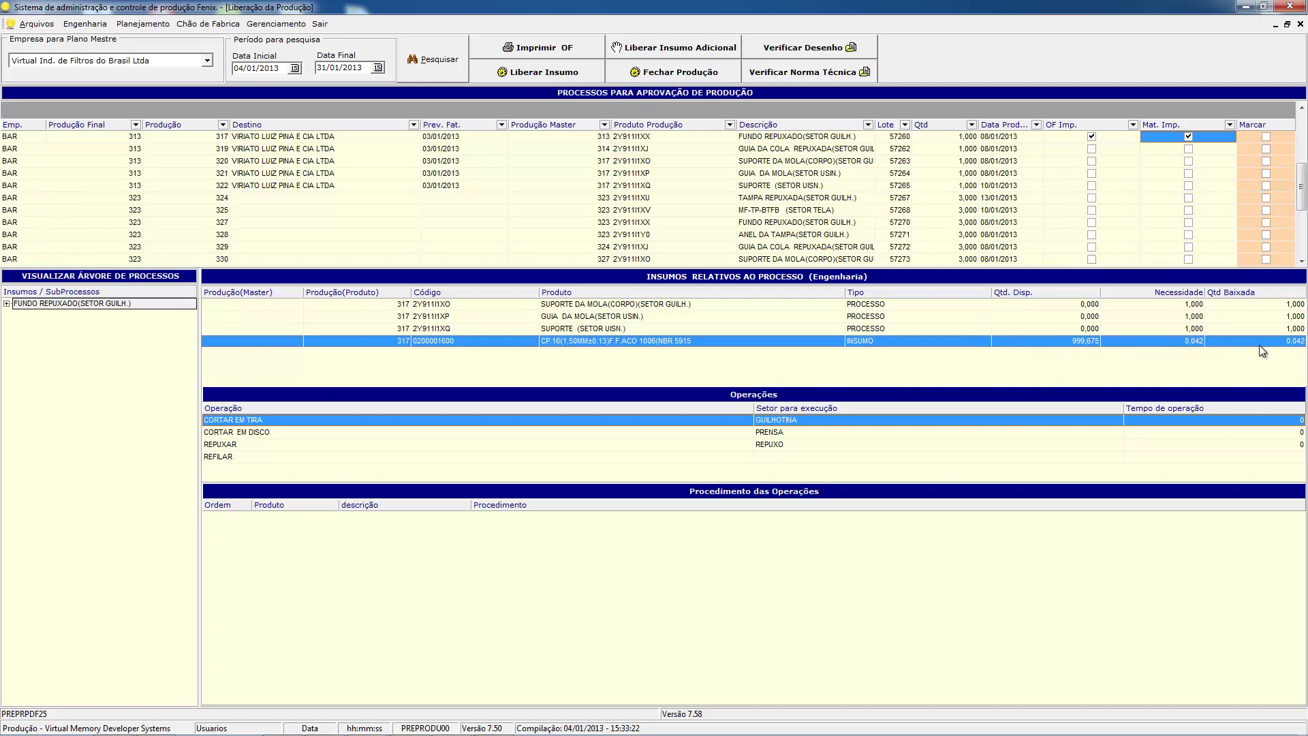
pyautogui.moveTo(1301, 184); pyautogui.dragTo(1302, 136)
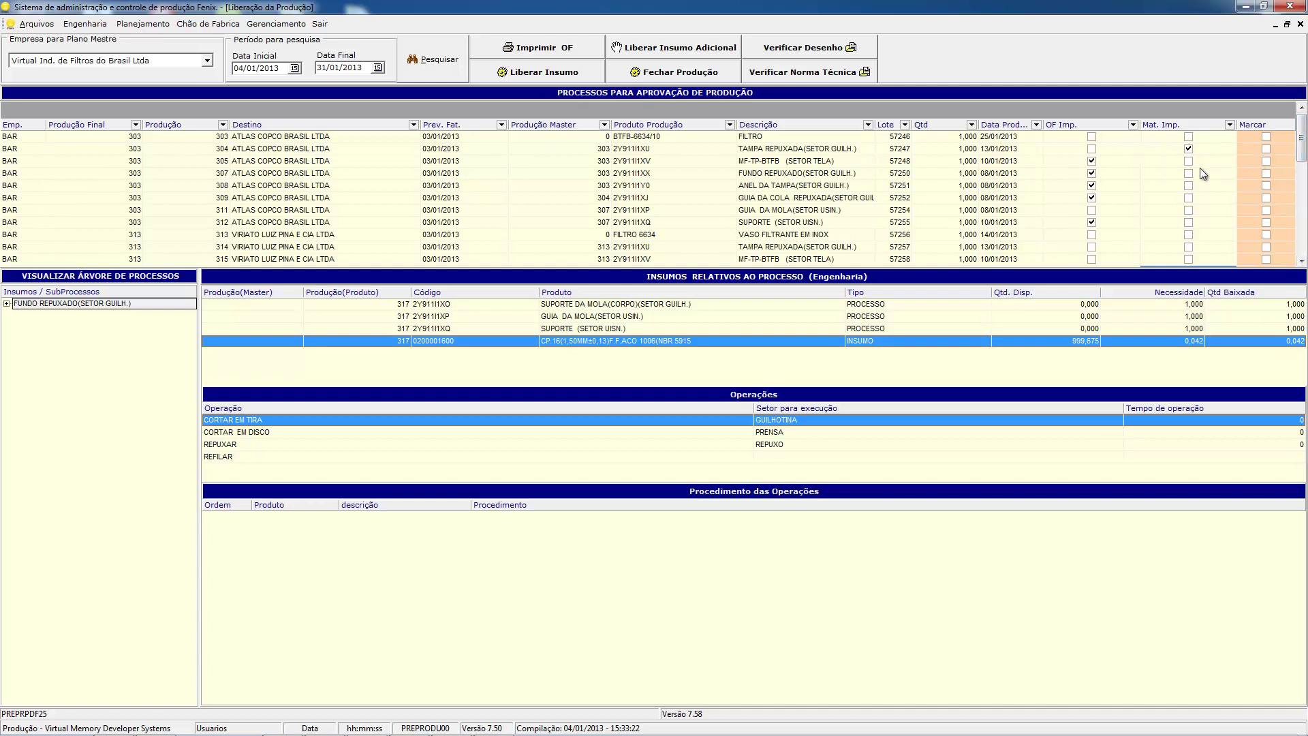
pyautogui.click(1189, 200)
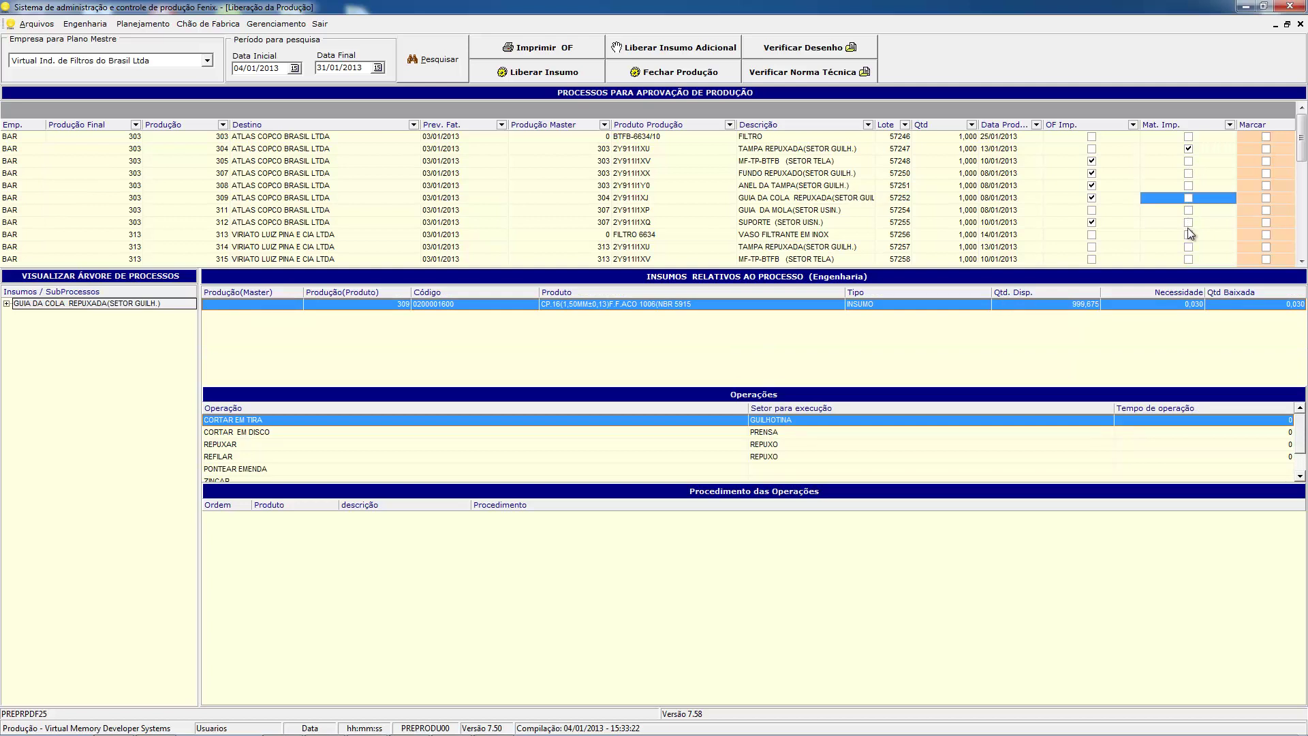
# Step: Mark production 325 (MF-TP-BTFB) and try to write its inputs off stock
pyautogui.scroll(-4, 1191, 244)
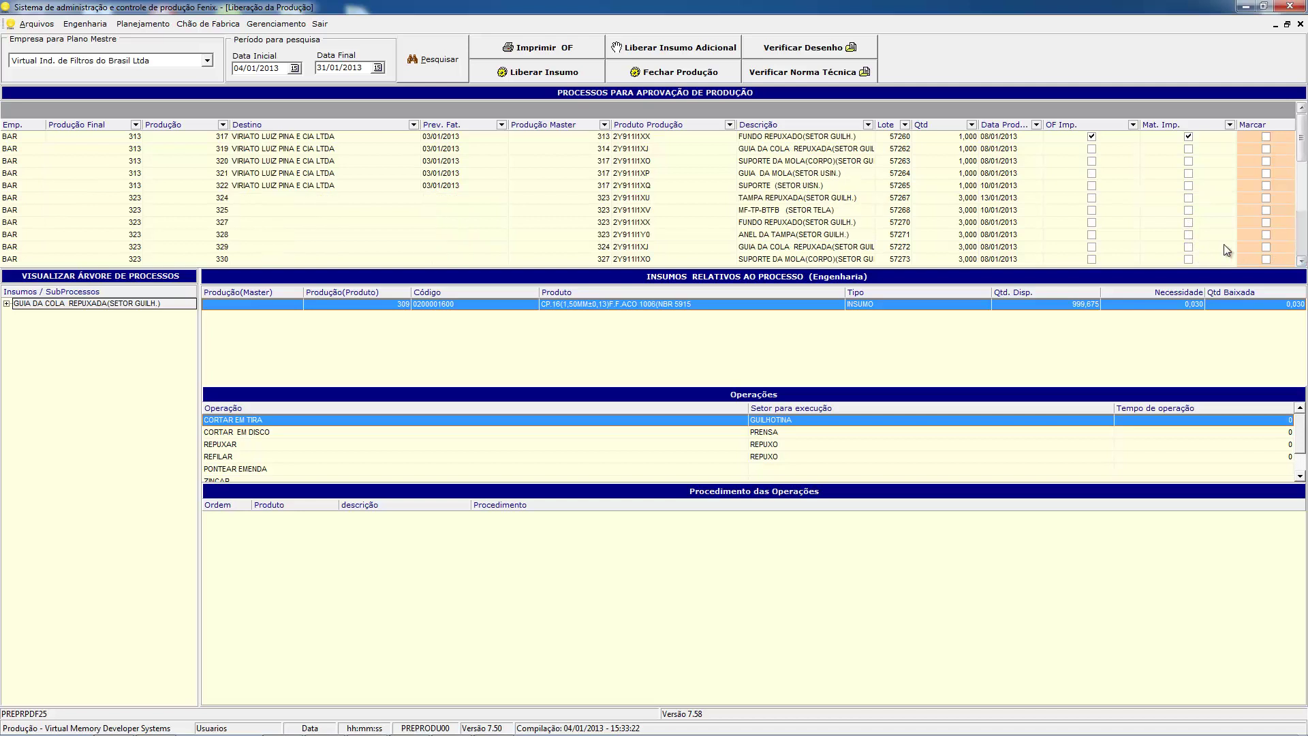
pyautogui.click(1189, 247)
pyautogui.click(1189, 210)
pyautogui.click(1266, 210)
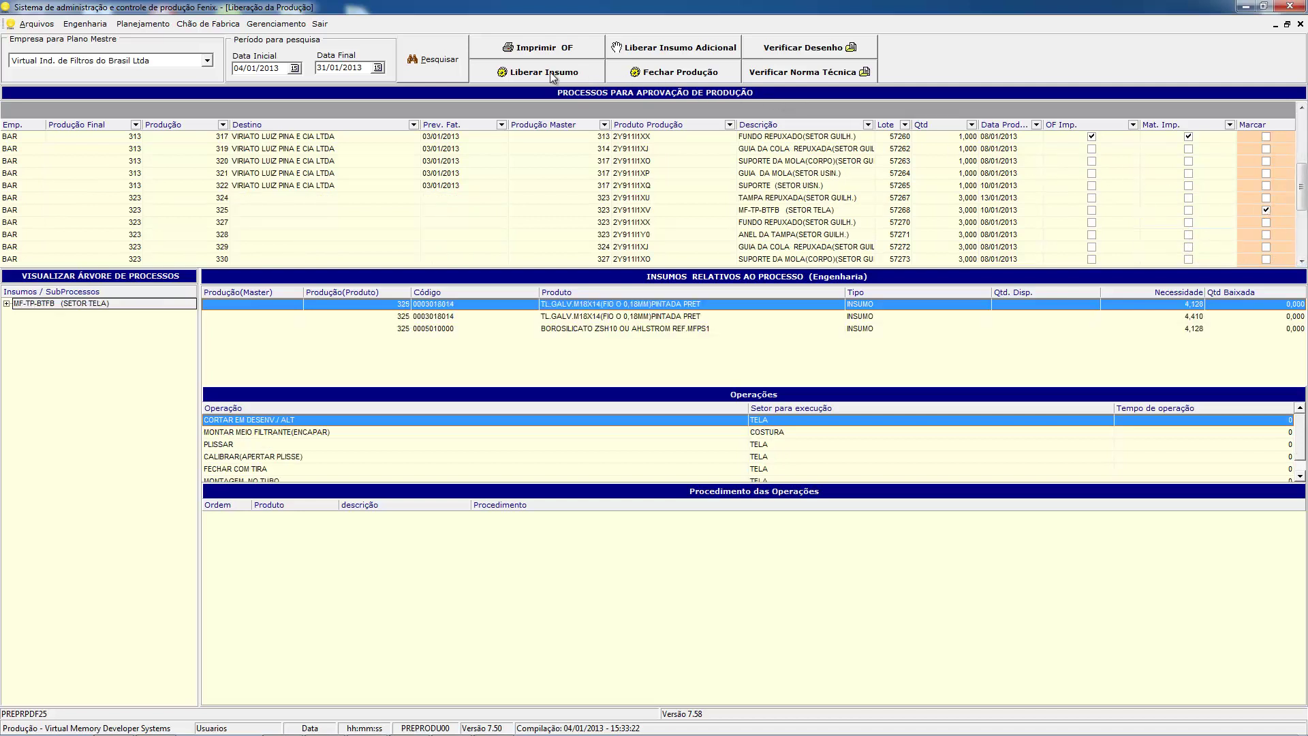
pyautogui.click(529, 73)
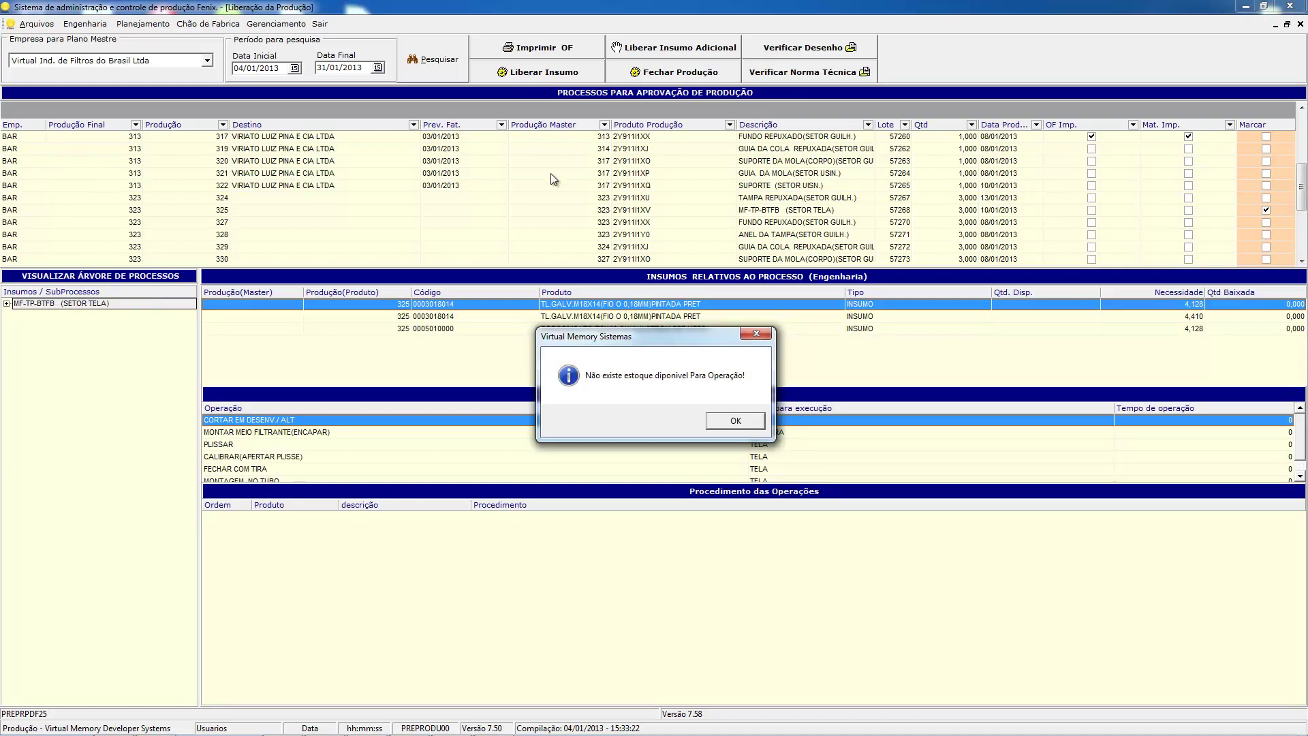
pyautogui.click(736, 421)
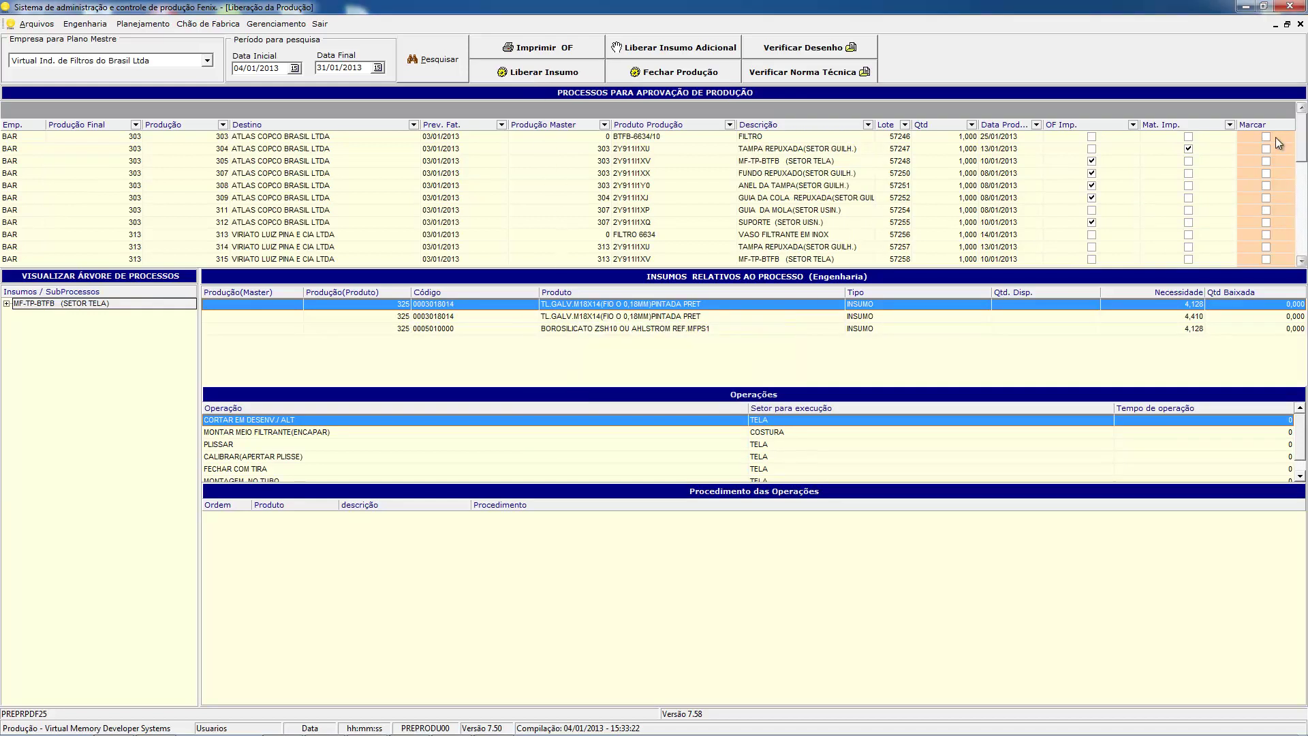
# Step: Print the production order for production 304, close its preview and select that production in the list
pyautogui.click(1196, 150)
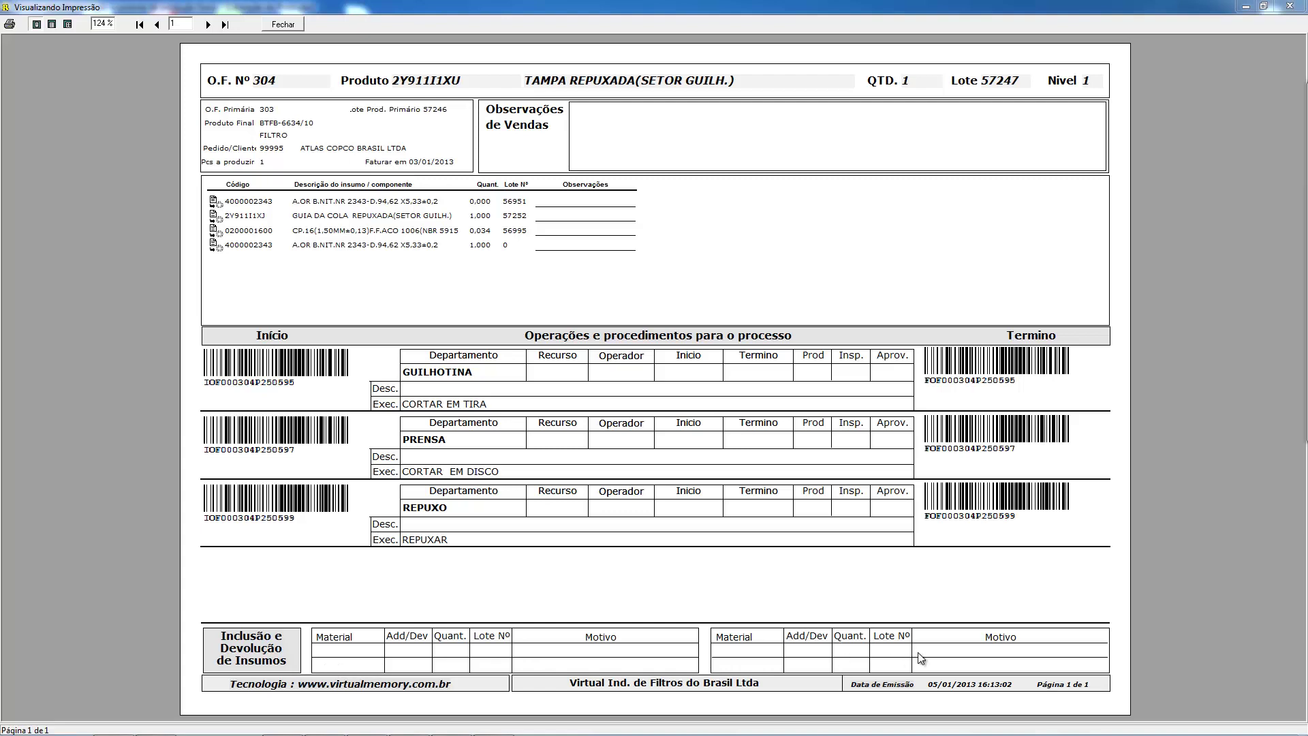
pyautogui.click(1290, 7)
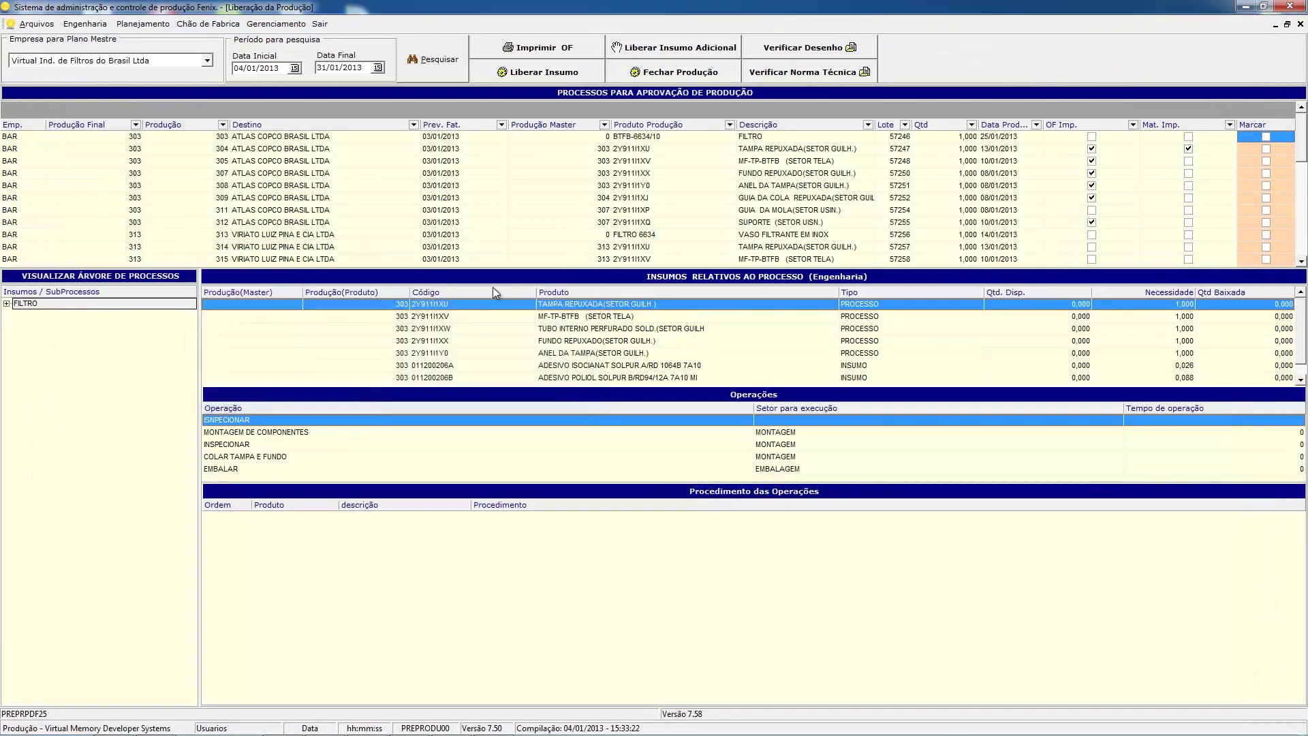
pyautogui.click(1227, 148)
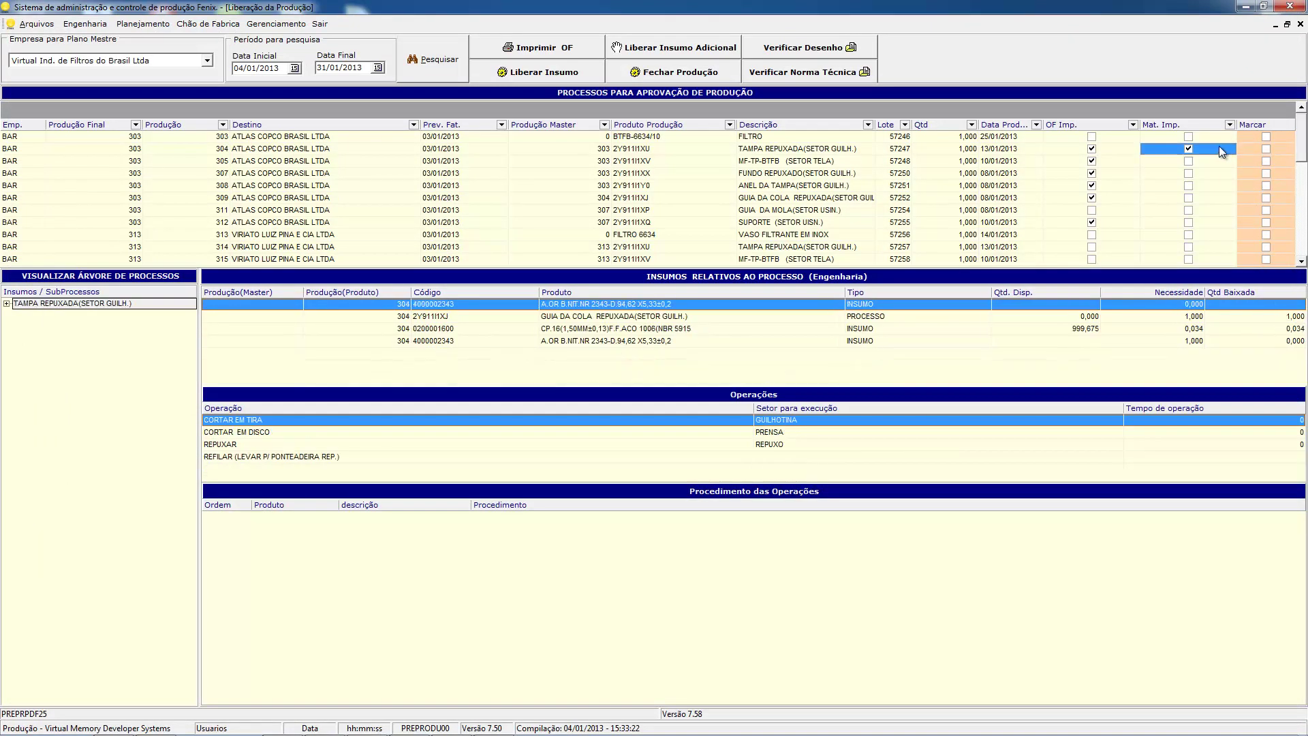
pyautogui.click(1265, 148)
pyautogui.click(647, 54)
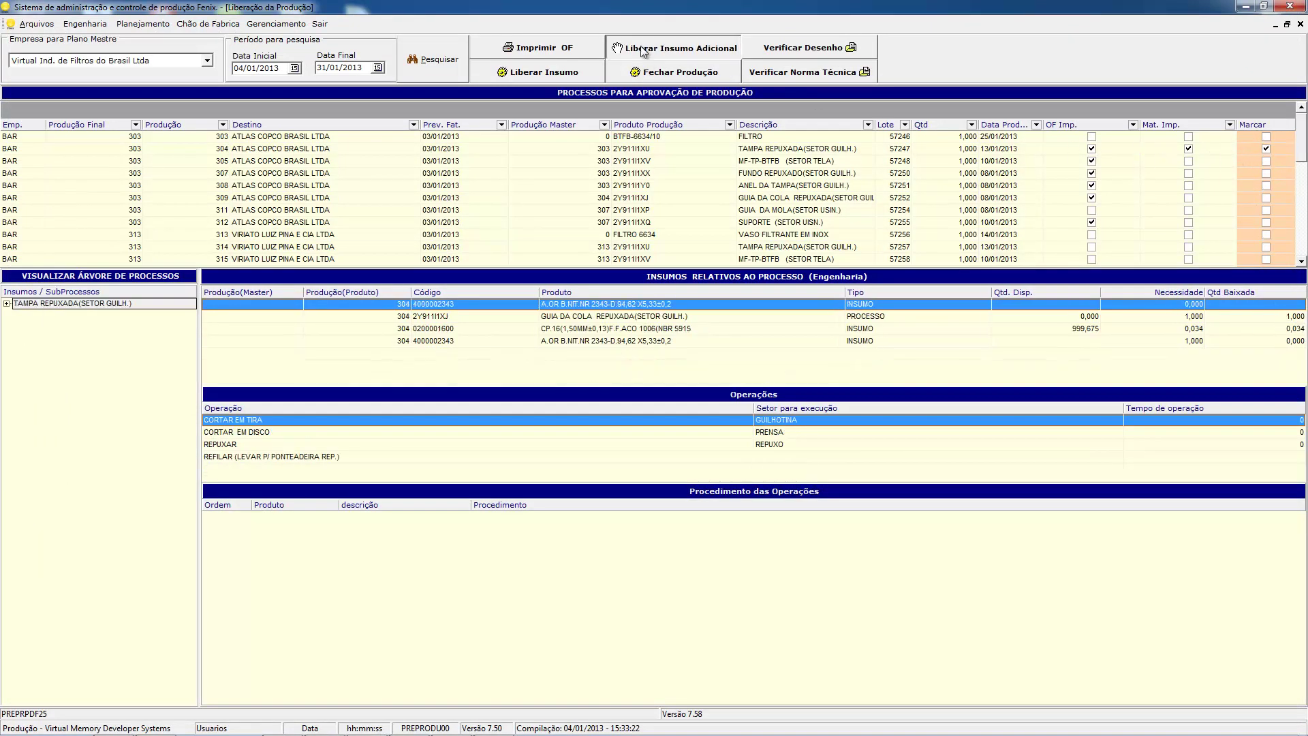
pyautogui.click(315, 308)
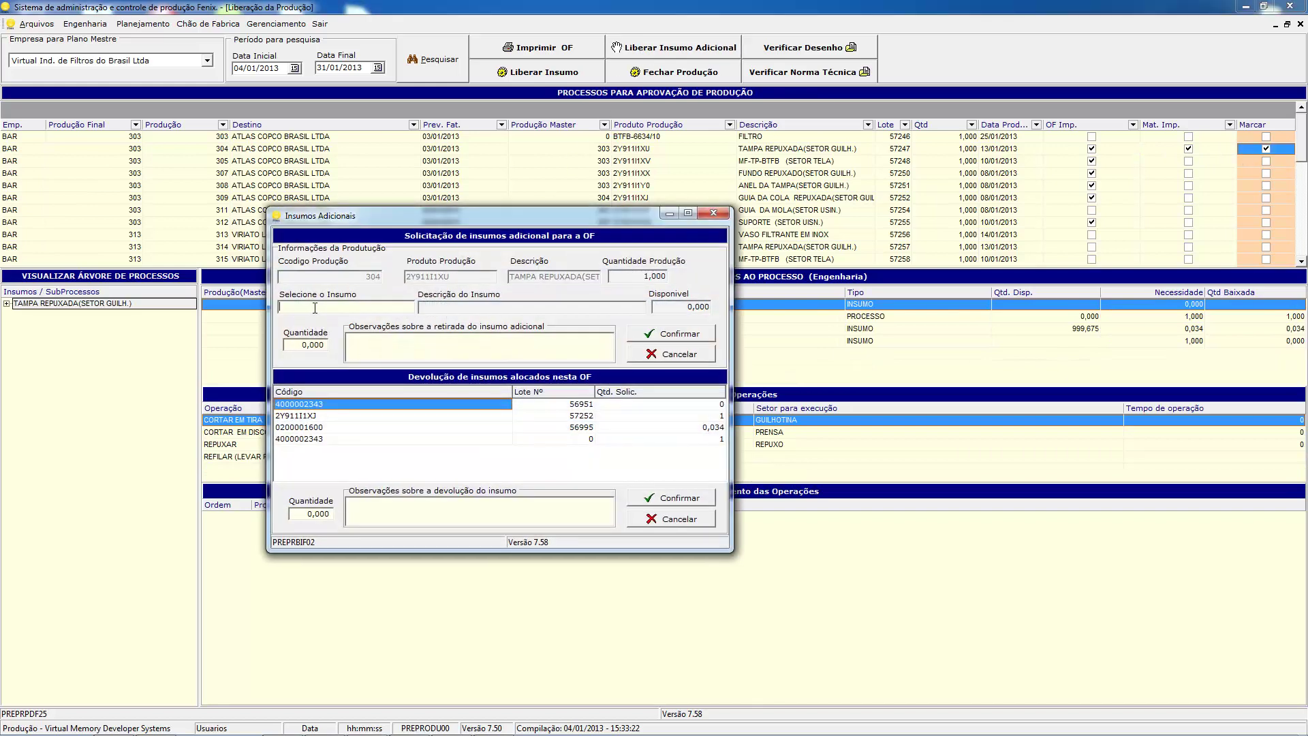
pyautogui.write('BARRA')
pyautogui.press('Return')
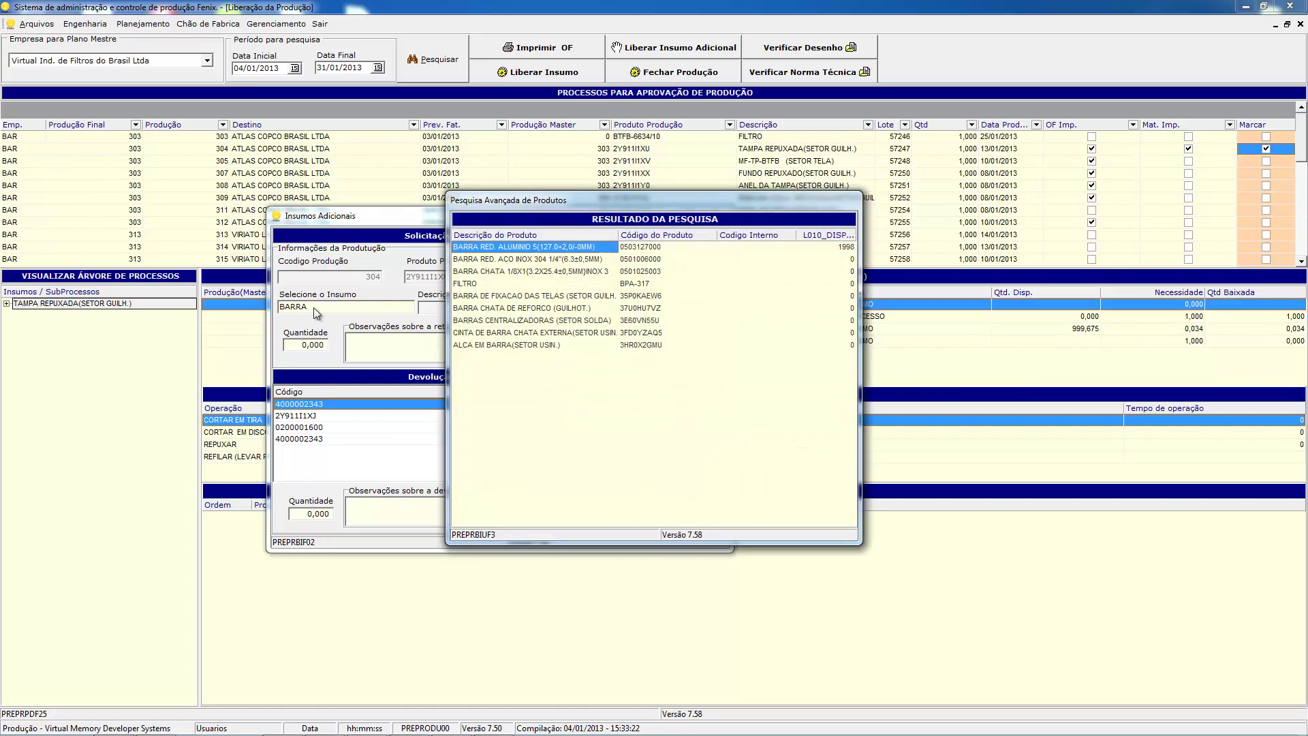
pyautogui.doubleClick(659, 246)
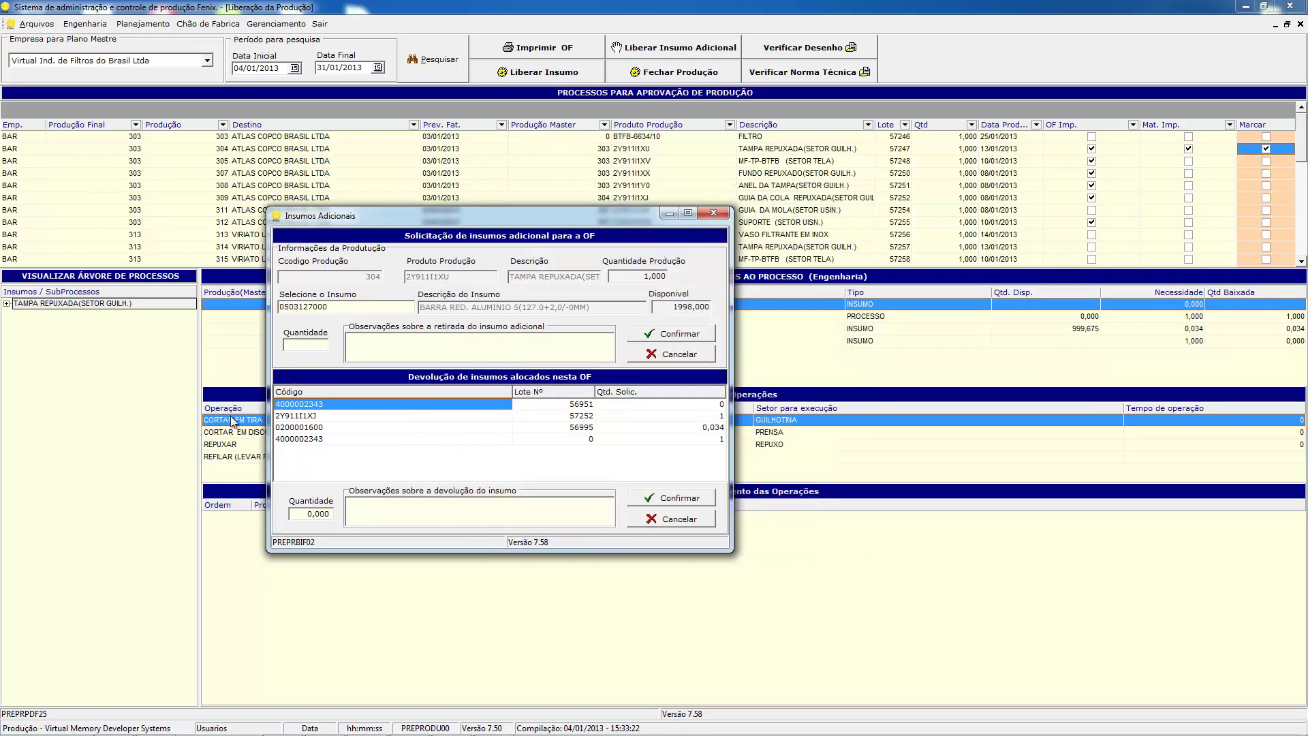
# Step: Request quantity 2 of the aluminium bar with the remark "falta de material na lista de insumos" and confirm the withdrawal
pyautogui.write('2')
pyautogui.click(385, 342)
pyautogui.write('falta de material na lista de insumos')
pyautogui.click(679, 334)
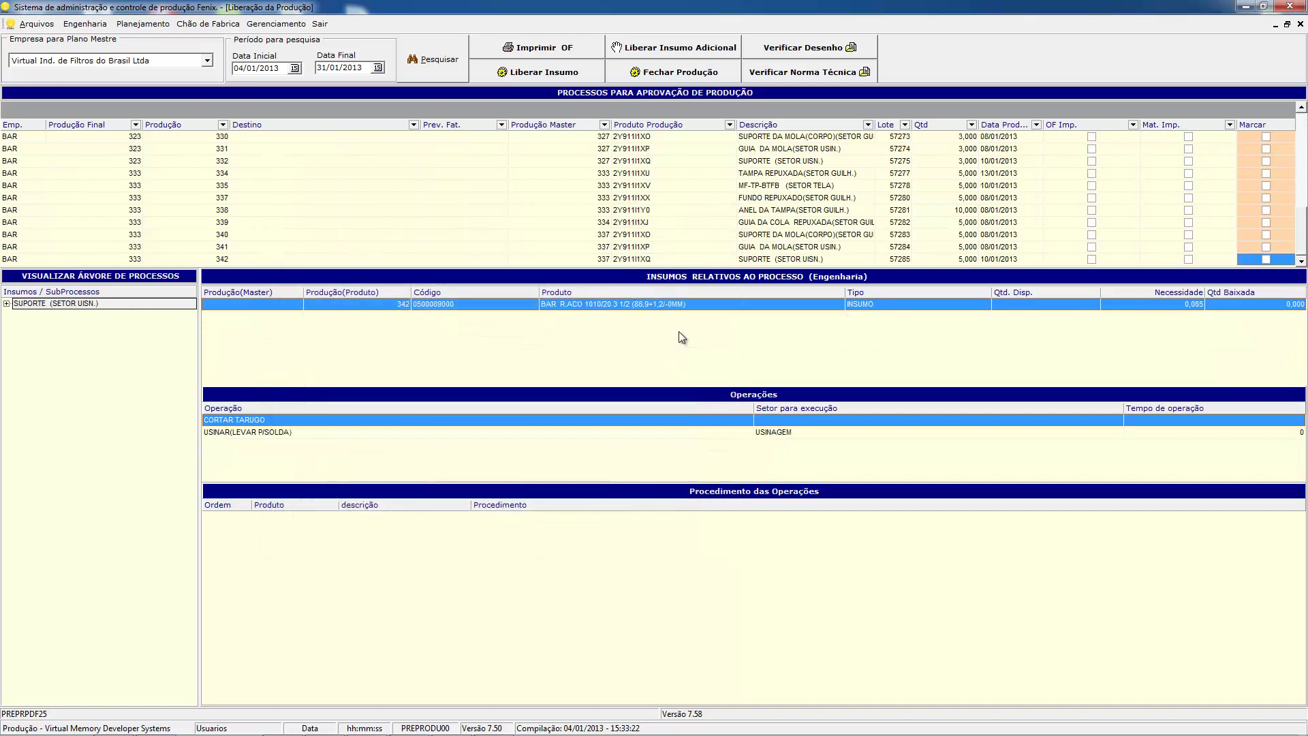
# Step: Check the additional aluminium bar's required and written-off quantities among the inputs of production 304
pyautogui.click(1300, 128)
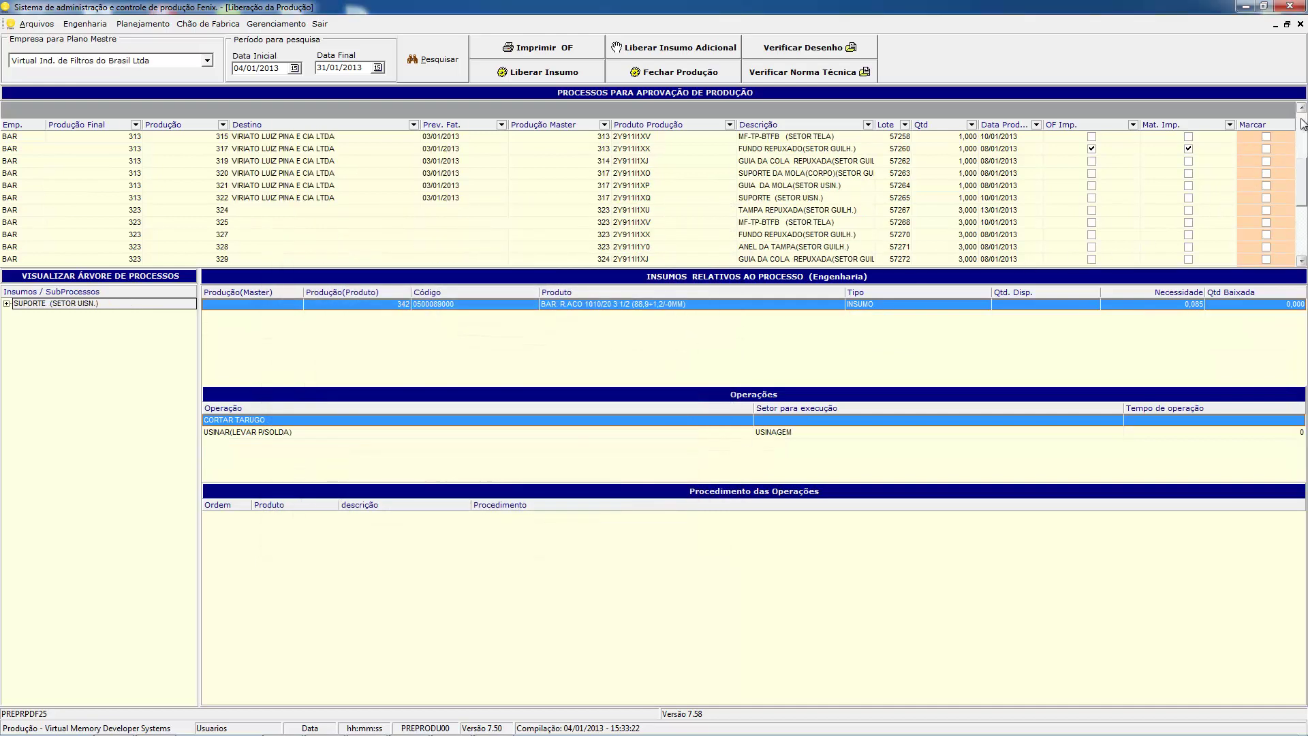
pyautogui.click(1300, 128)
pyautogui.click(1216, 148)
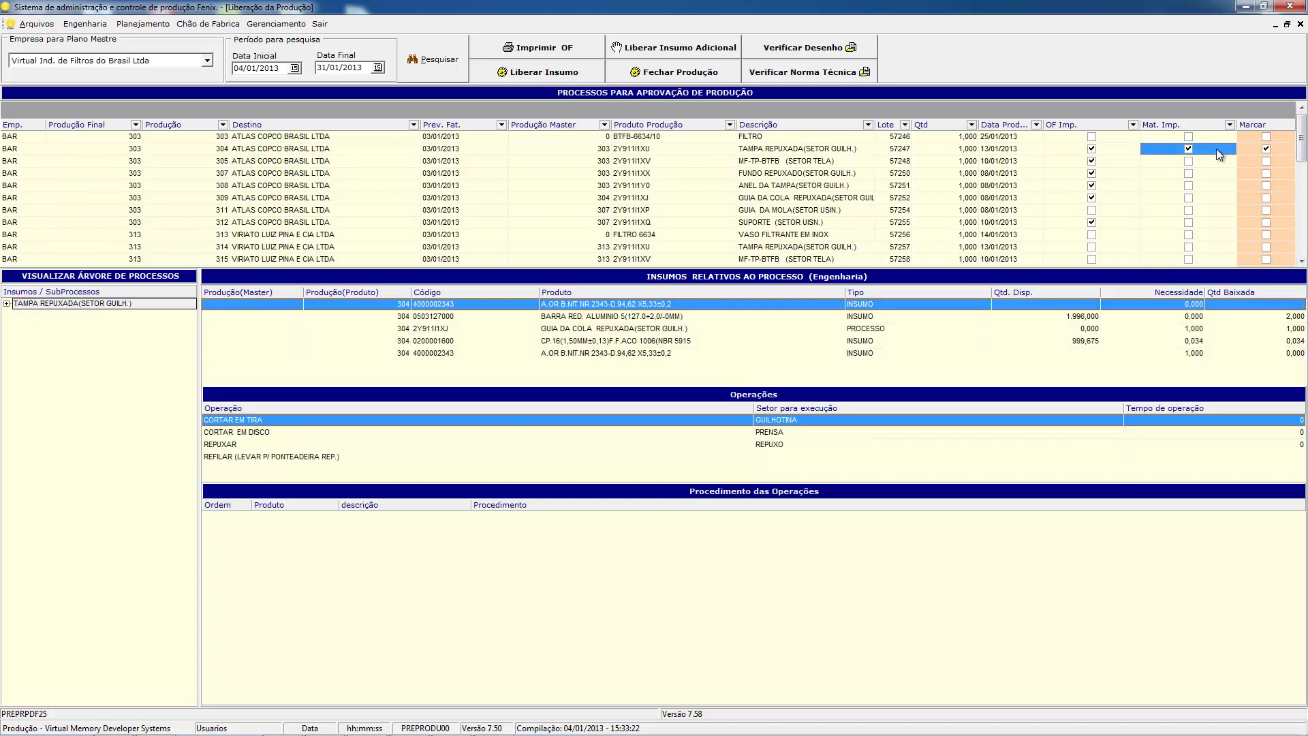
pyautogui.click(560, 317)
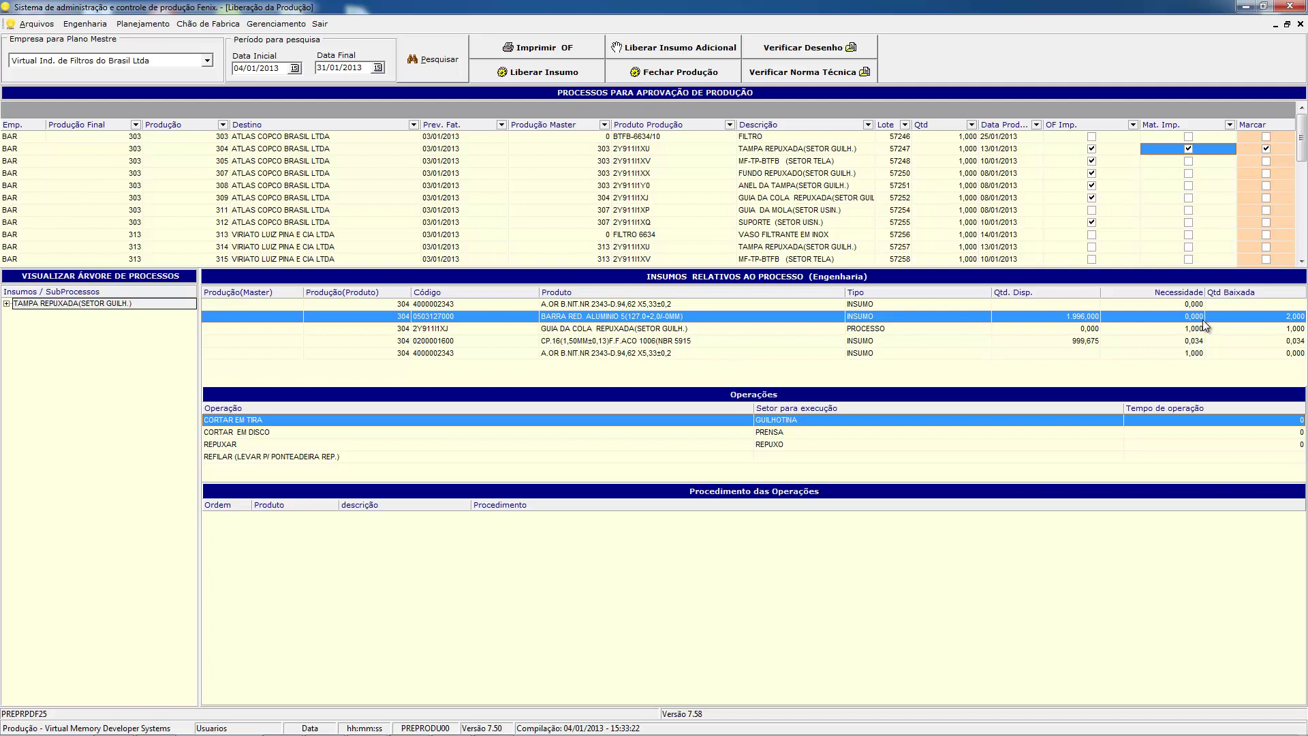
pyautogui.click(657, 53)
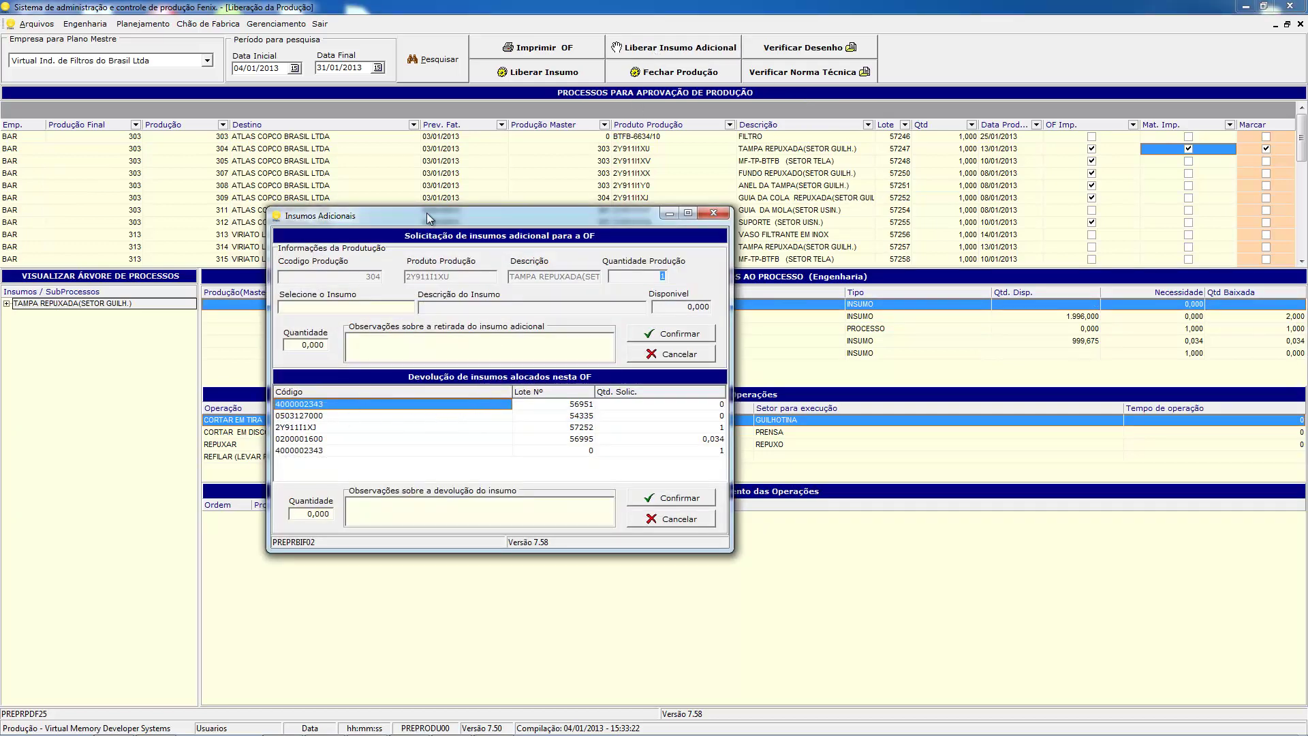
pyautogui.moveTo(693, 359); pyautogui.dragTo(696, 359)
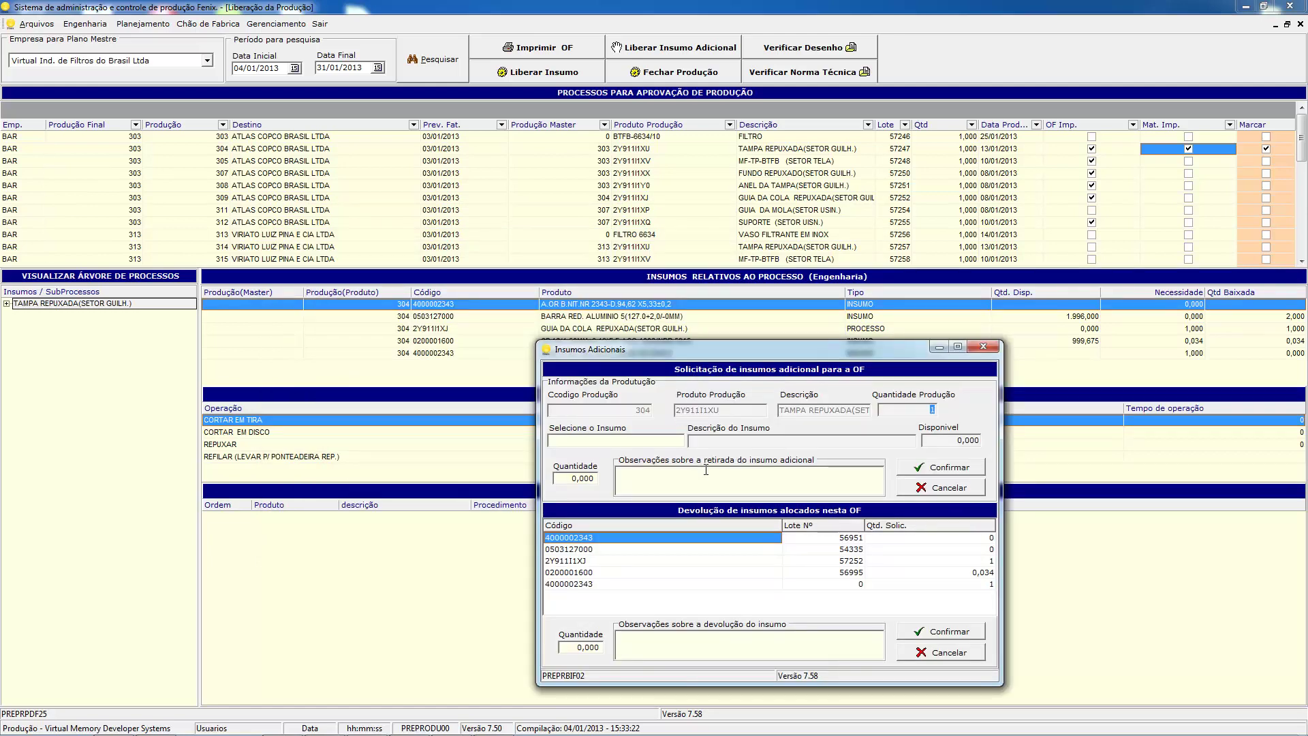
pyautogui.click(633, 537)
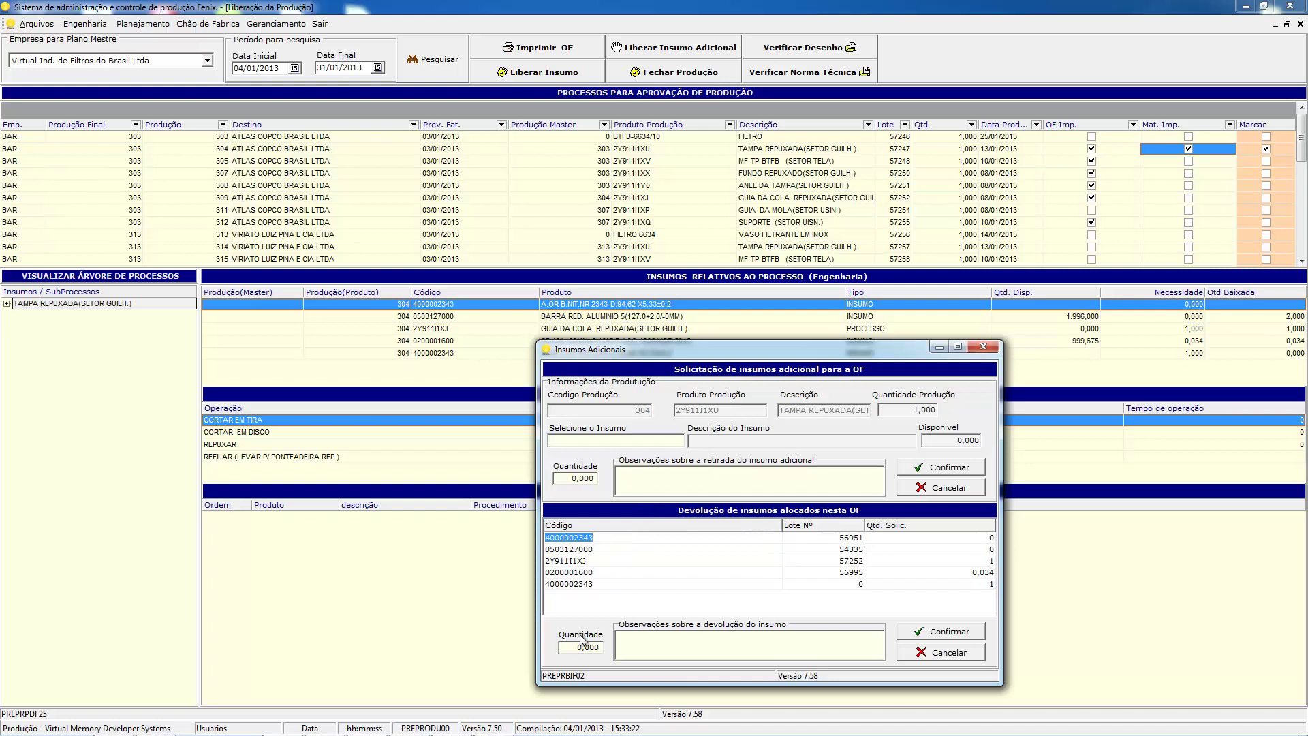
pyautogui.click(638, 584)
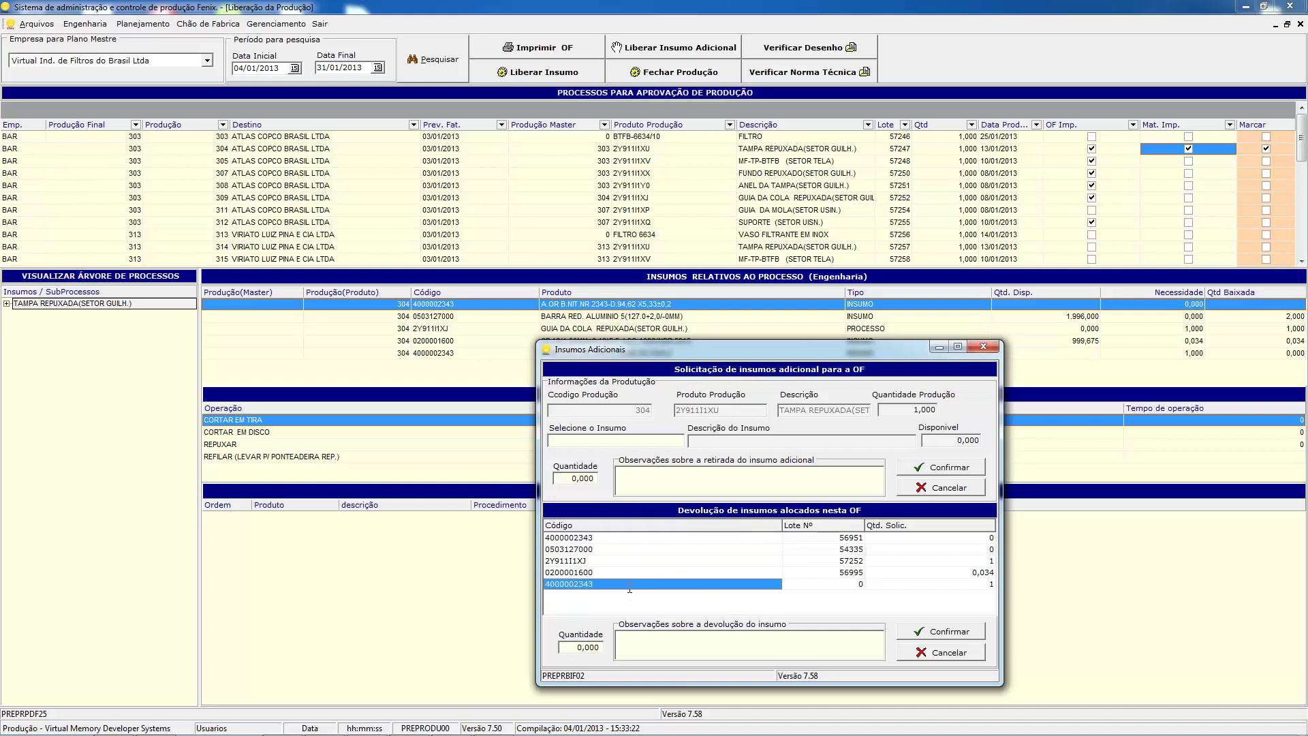
pyautogui.click(569, 648)
pyautogui.write('1')
pyautogui.click(952, 632)
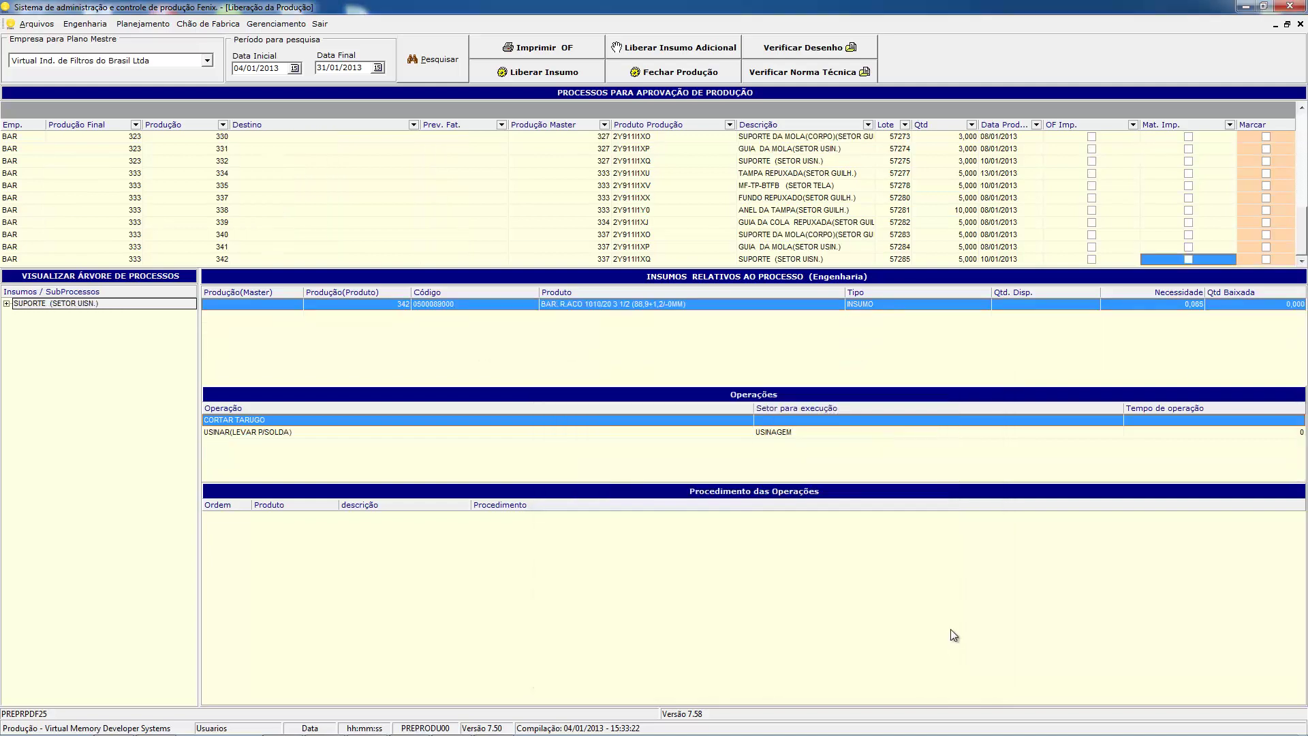
pyautogui.click(1302, 126)
pyautogui.click(1302, 126)
pyautogui.click(1280, 153)
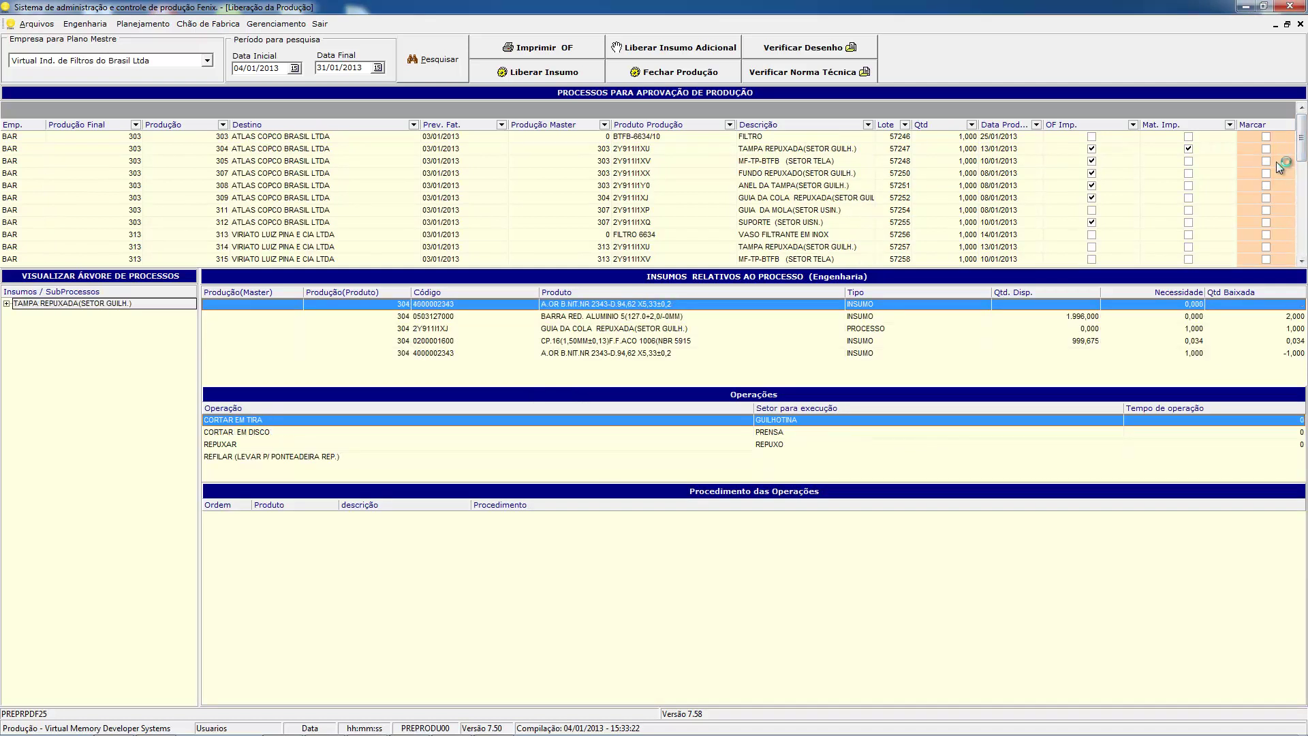
pyautogui.click(1180, 354)
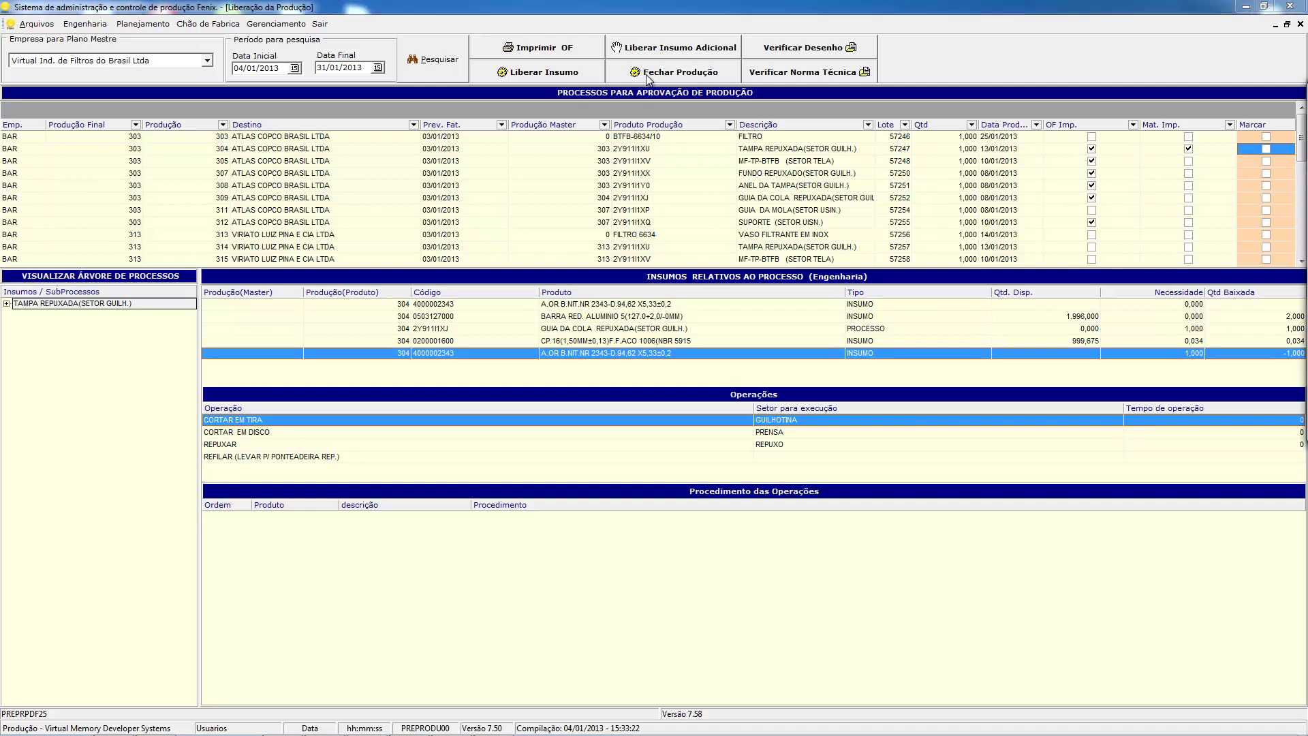
# Step: Mark production 311, run the production closing check for it and dismiss the approval lists
pyautogui.click(1269, 211)
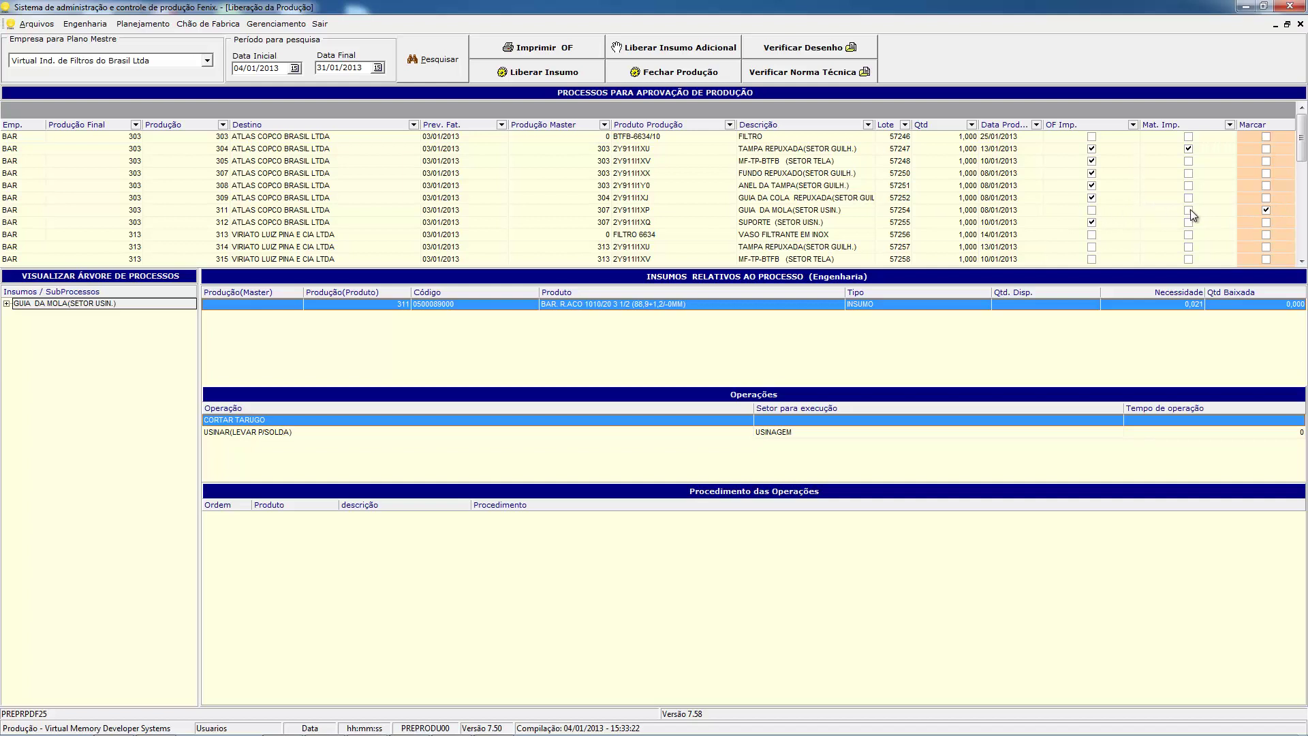
pyautogui.click(666, 76)
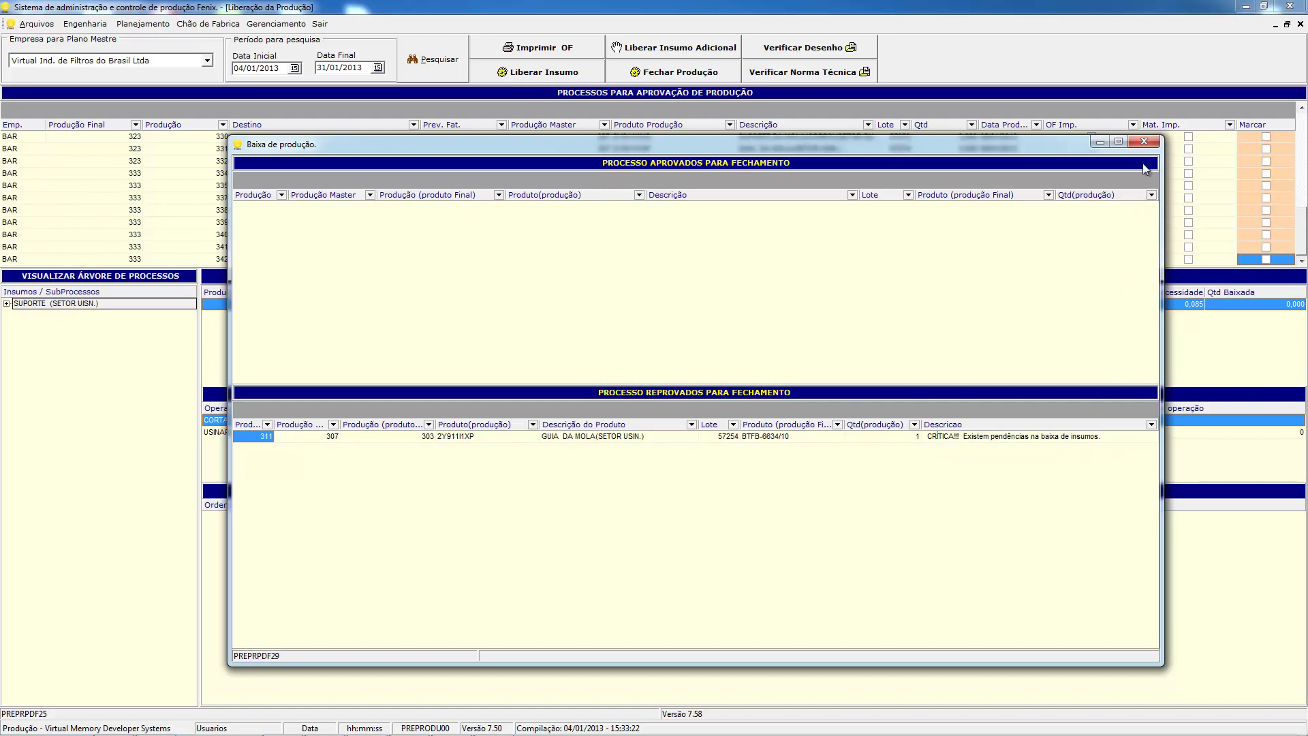
pyautogui.click(1142, 141)
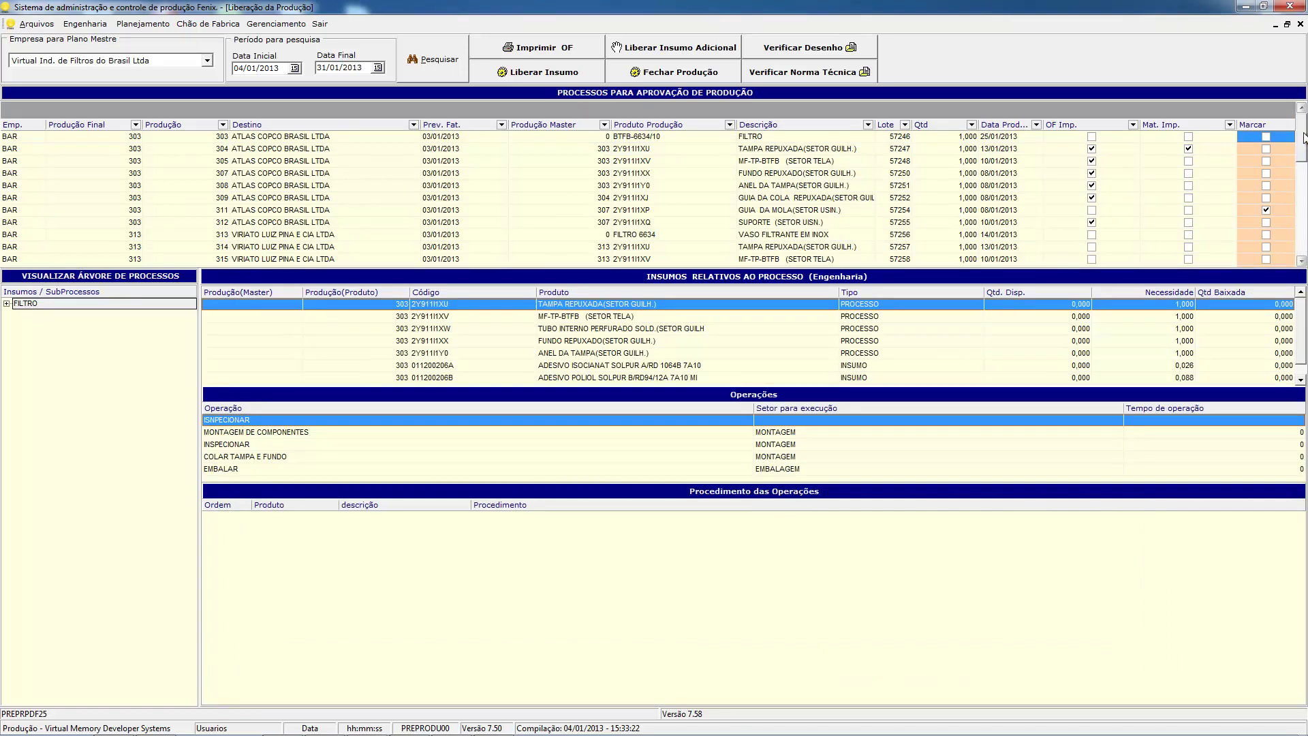
# Step: Mark production 304 alongside 311, check which of them is approved for closing, and dismiss the lists
pyautogui.click(1266, 149)
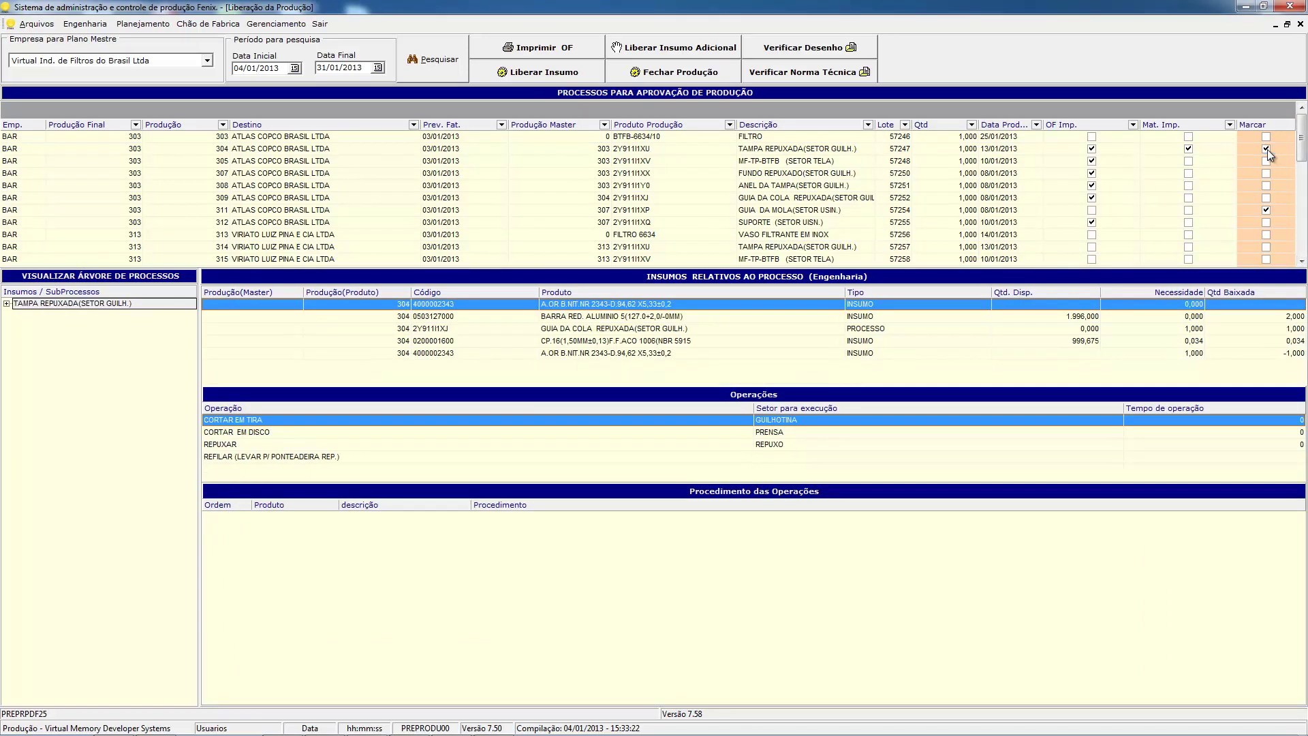
pyautogui.click(638, 73)
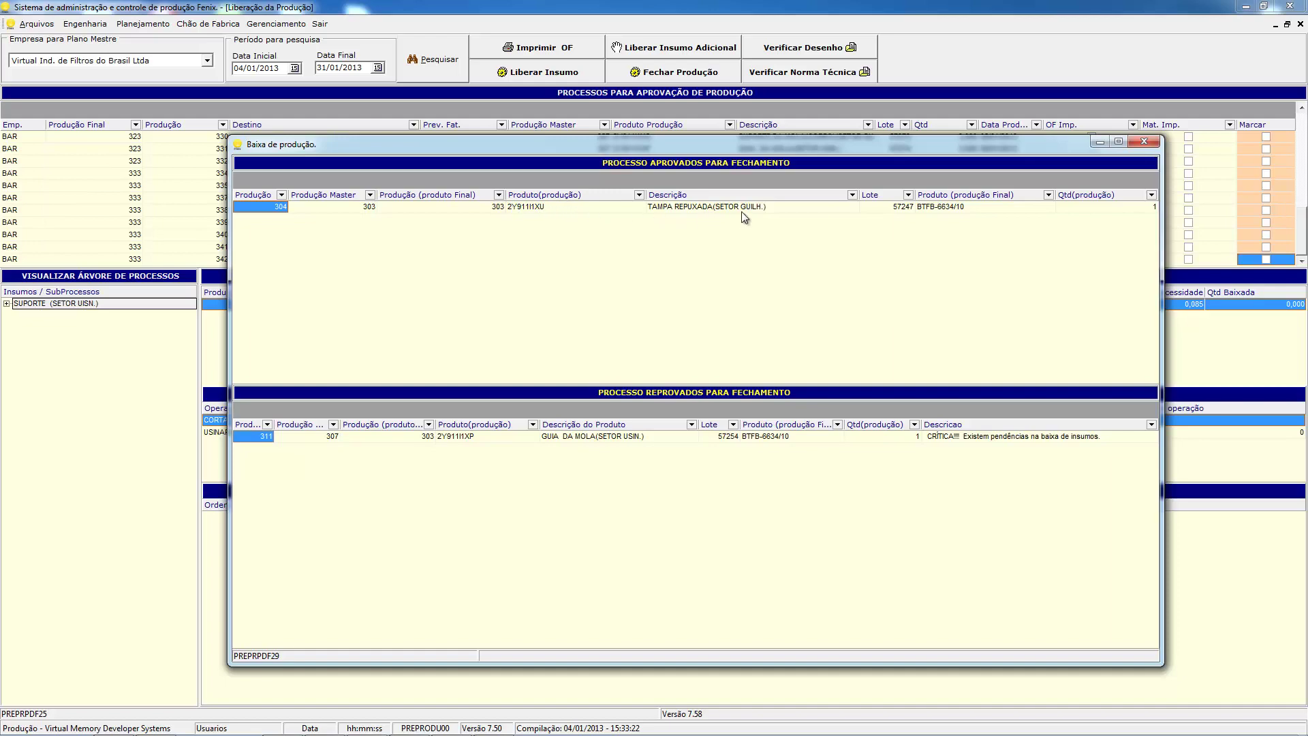
pyautogui.press('Escape')
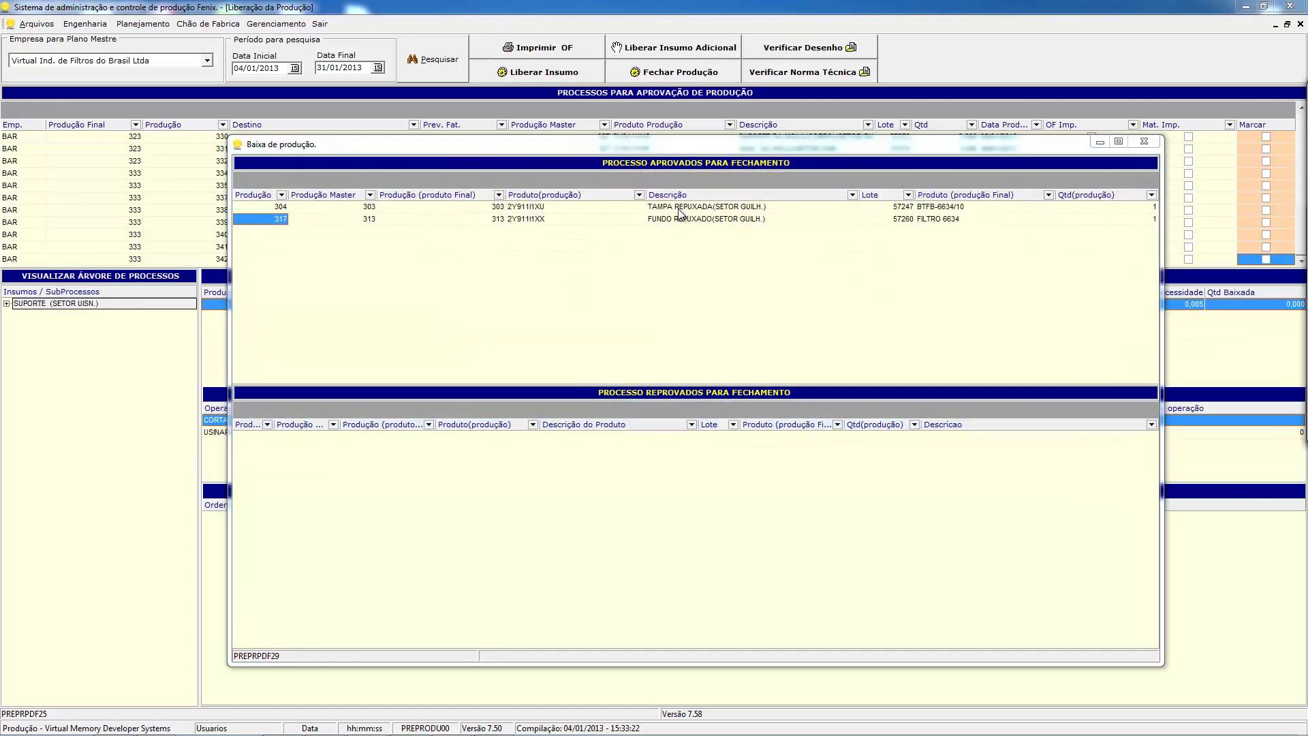
# Step: Review approved productions 304 and 317, and examine the stock lots of product 2Y911I1XX, especially lot 57.260, in Dragon 7
pyautogui.click(713, 207)
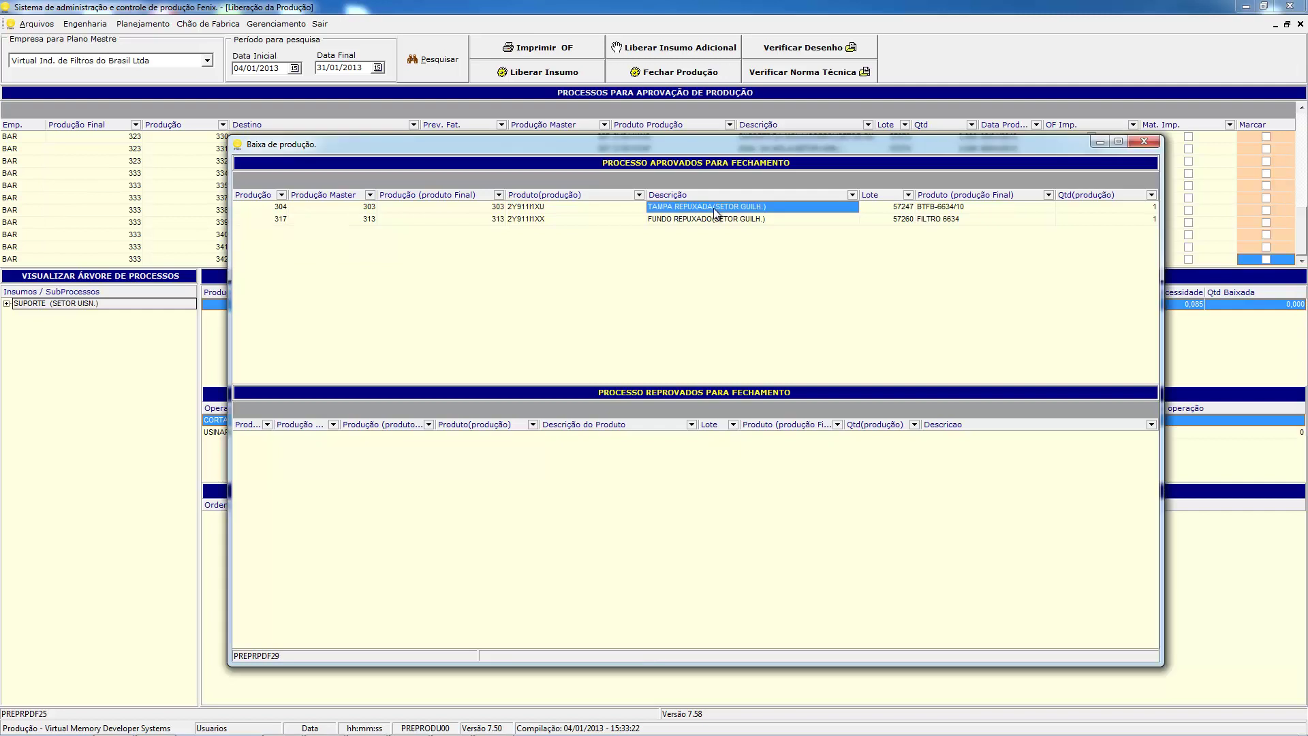
pyautogui.click(716, 220)
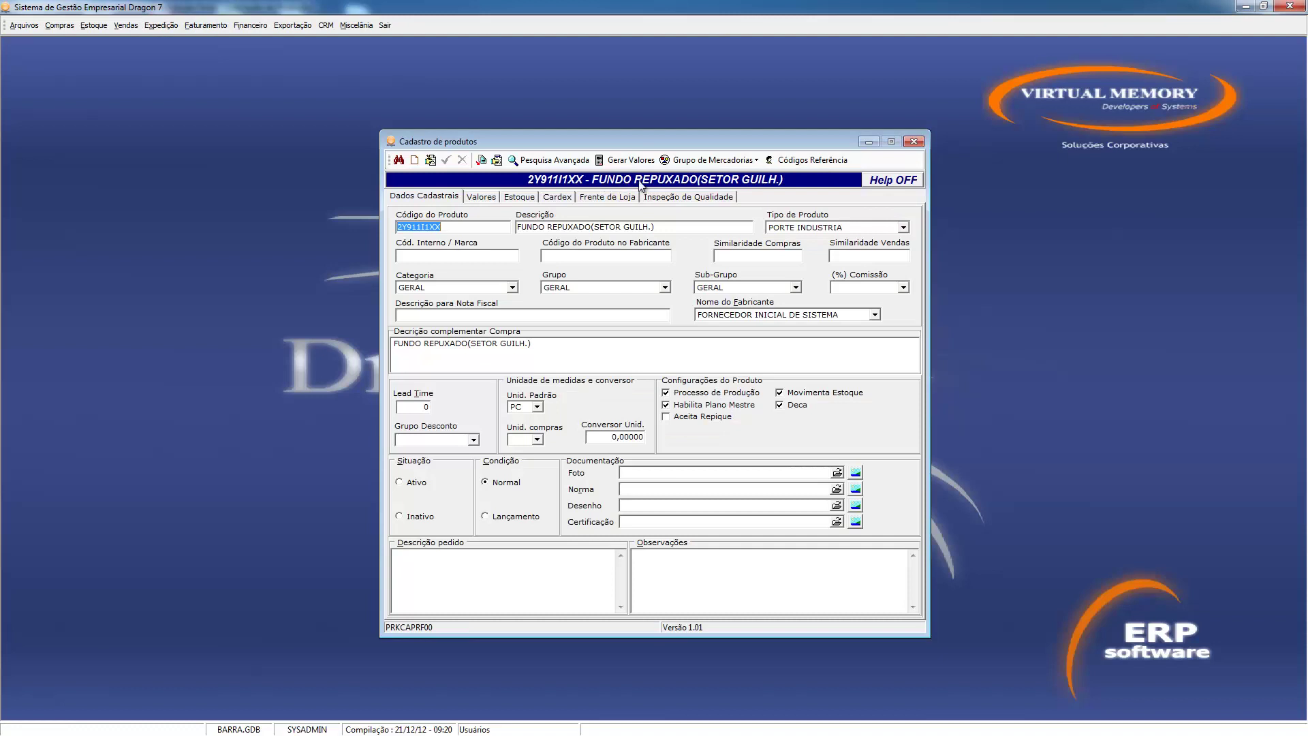
pyautogui.click(518, 199)
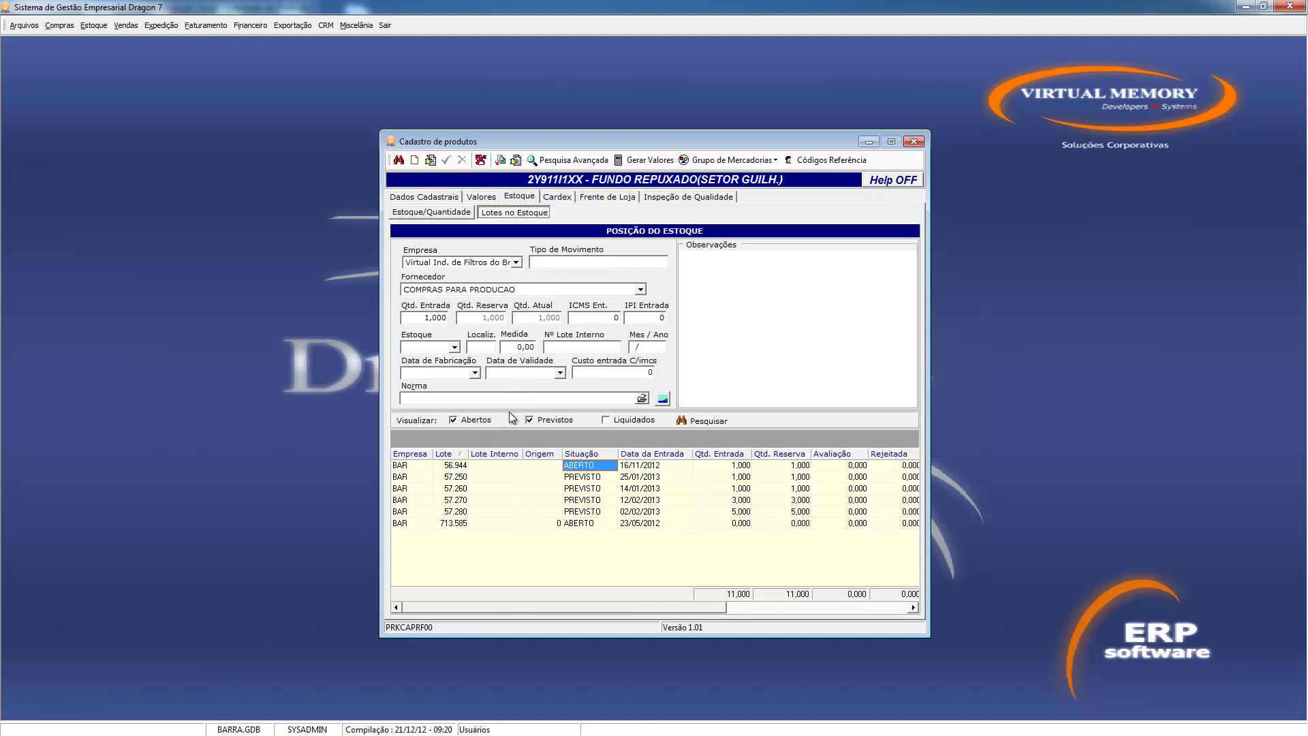
pyautogui.click(468, 489)
pyautogui.doubleClick(769, 272)
pyautogui.moveTo(780, 273); pyautogui.dragTo(680, 253)
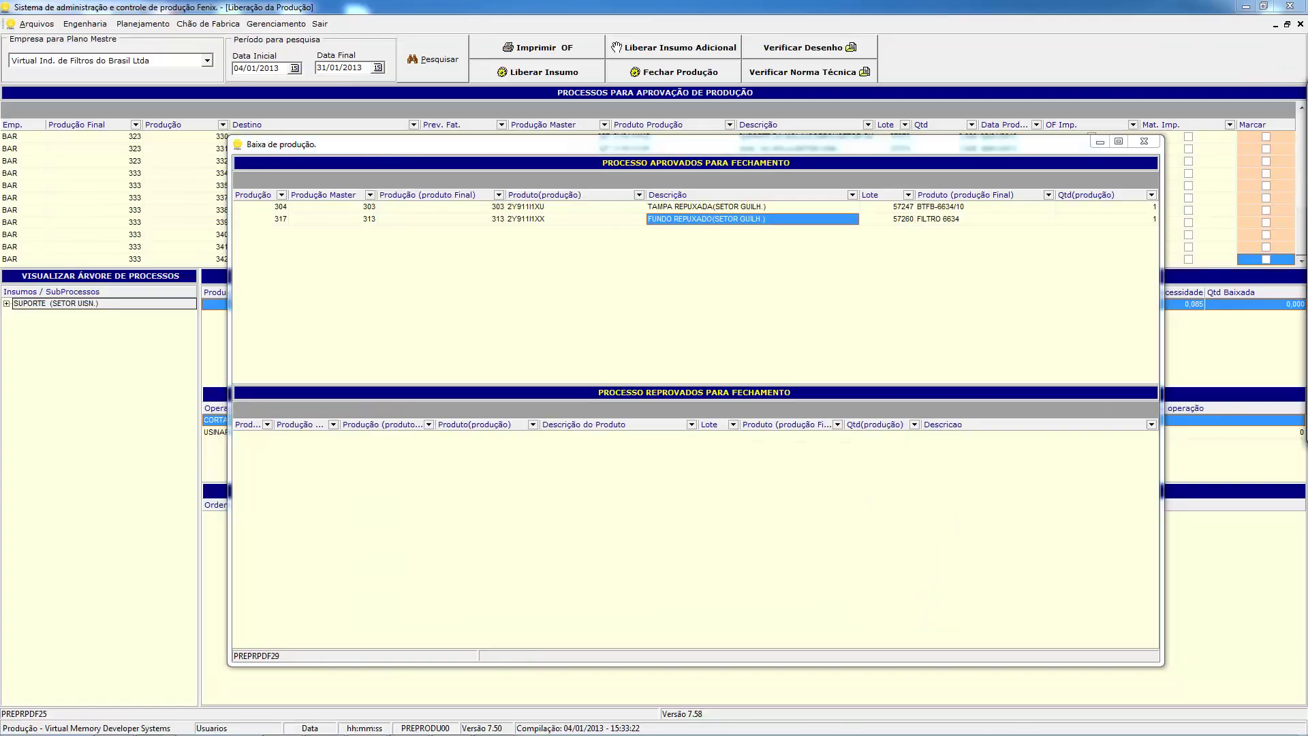
# Step: Start writing off production 304 with appointments and record its GUILHOTINA operation with the operator's name, GUILHOTINA resource and 18 minutes
pyautogui.rightClick(569, 219)
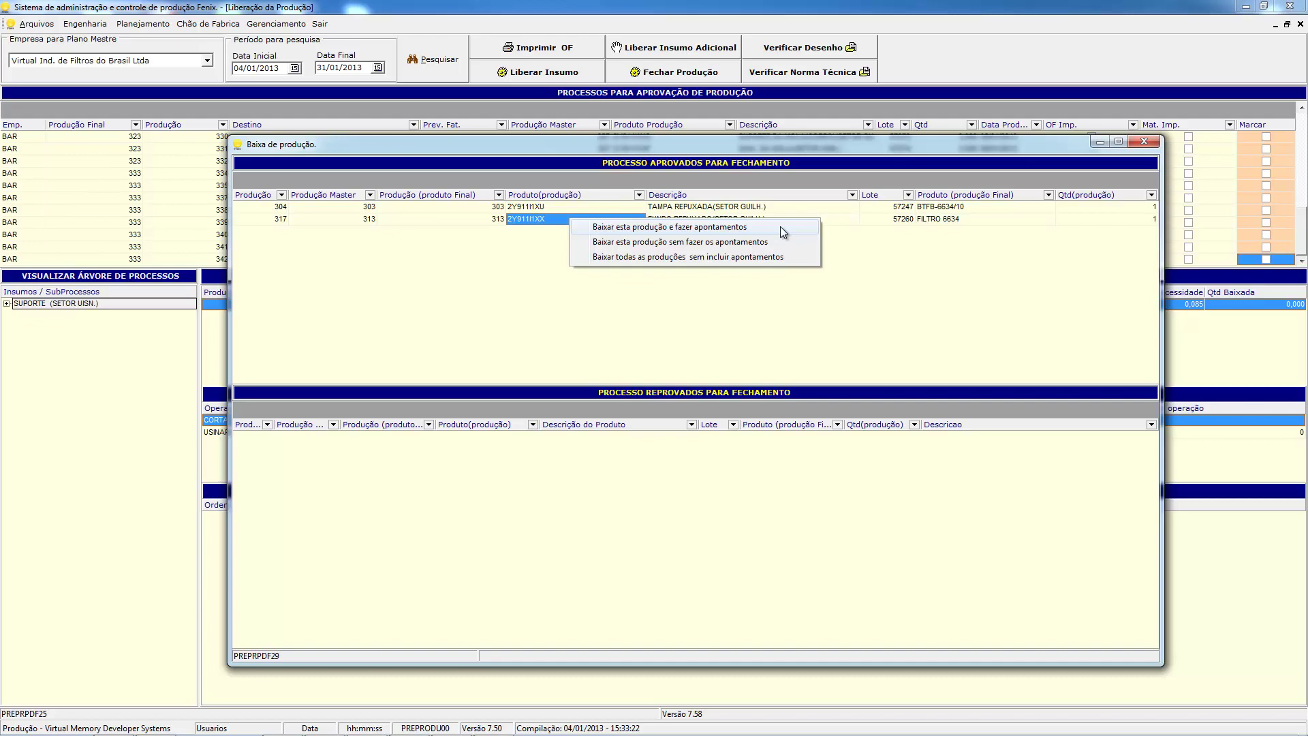
pyautogui.click(780, 227)
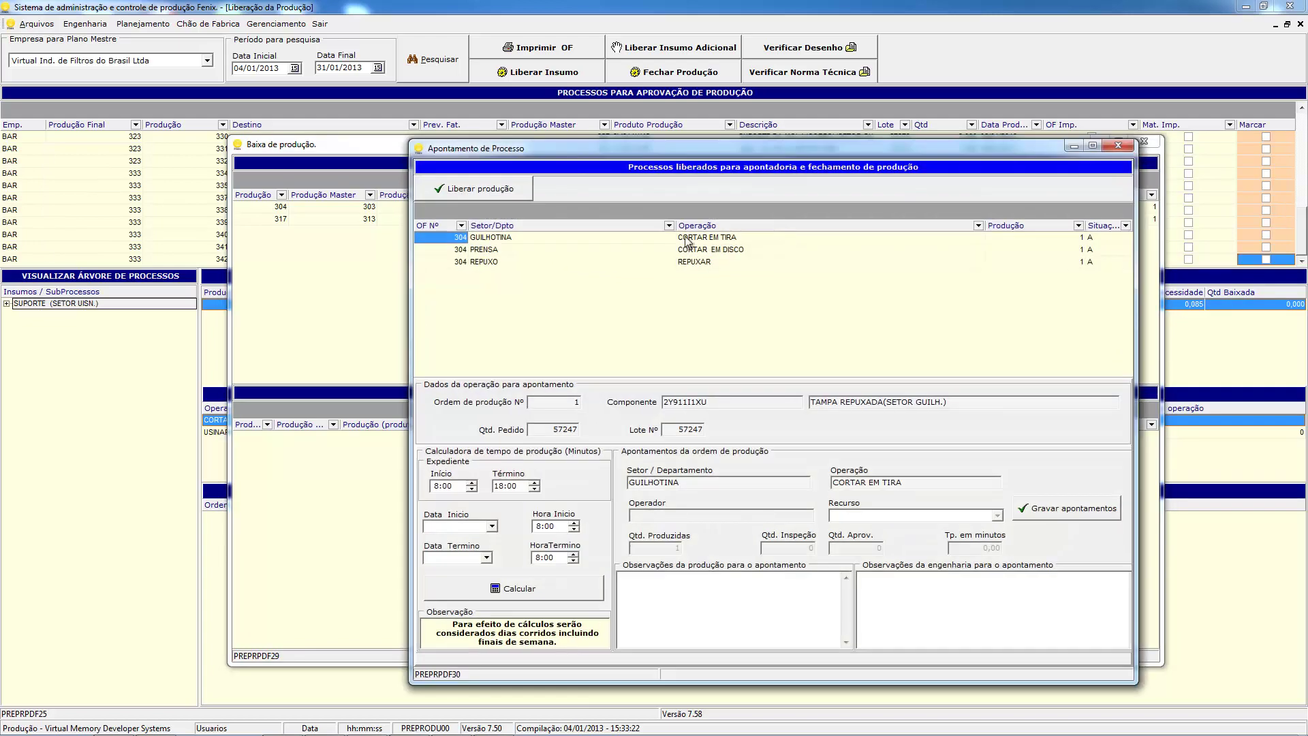
pyautogui.click(529, 235)
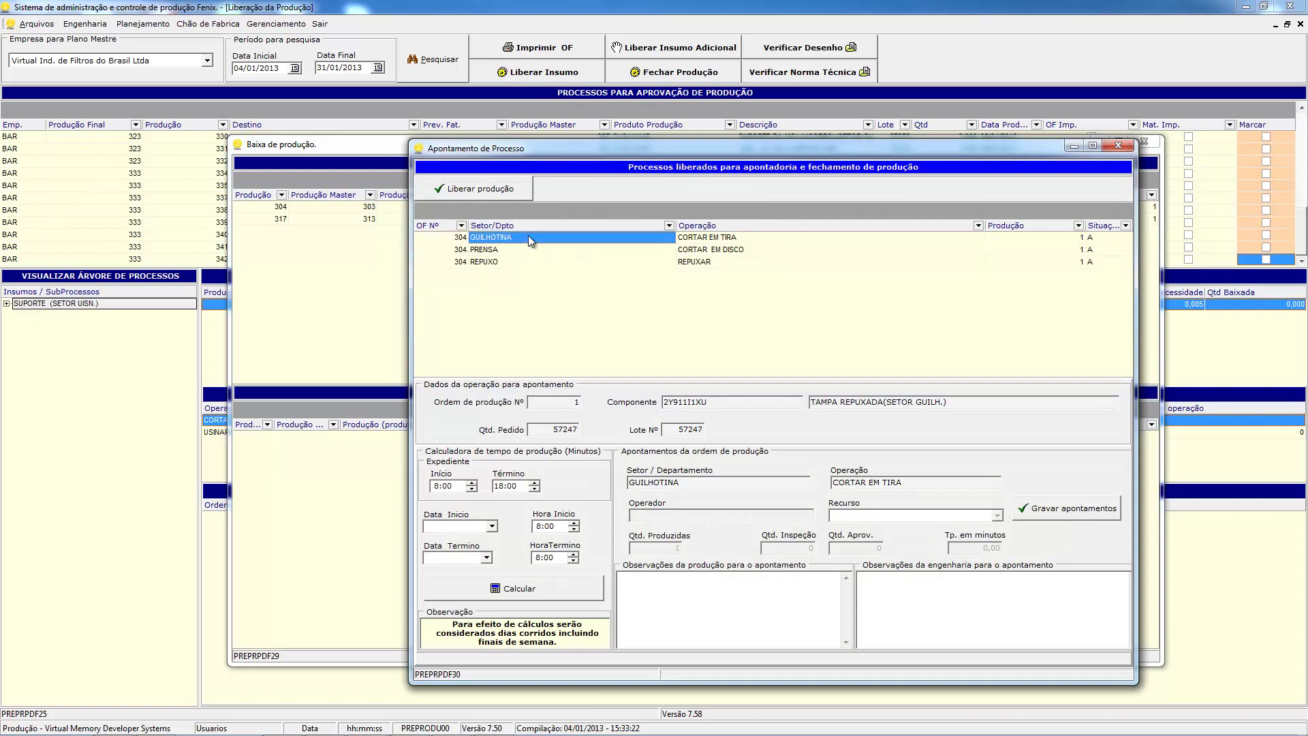
pyautogui.doubleClick(529, 235)
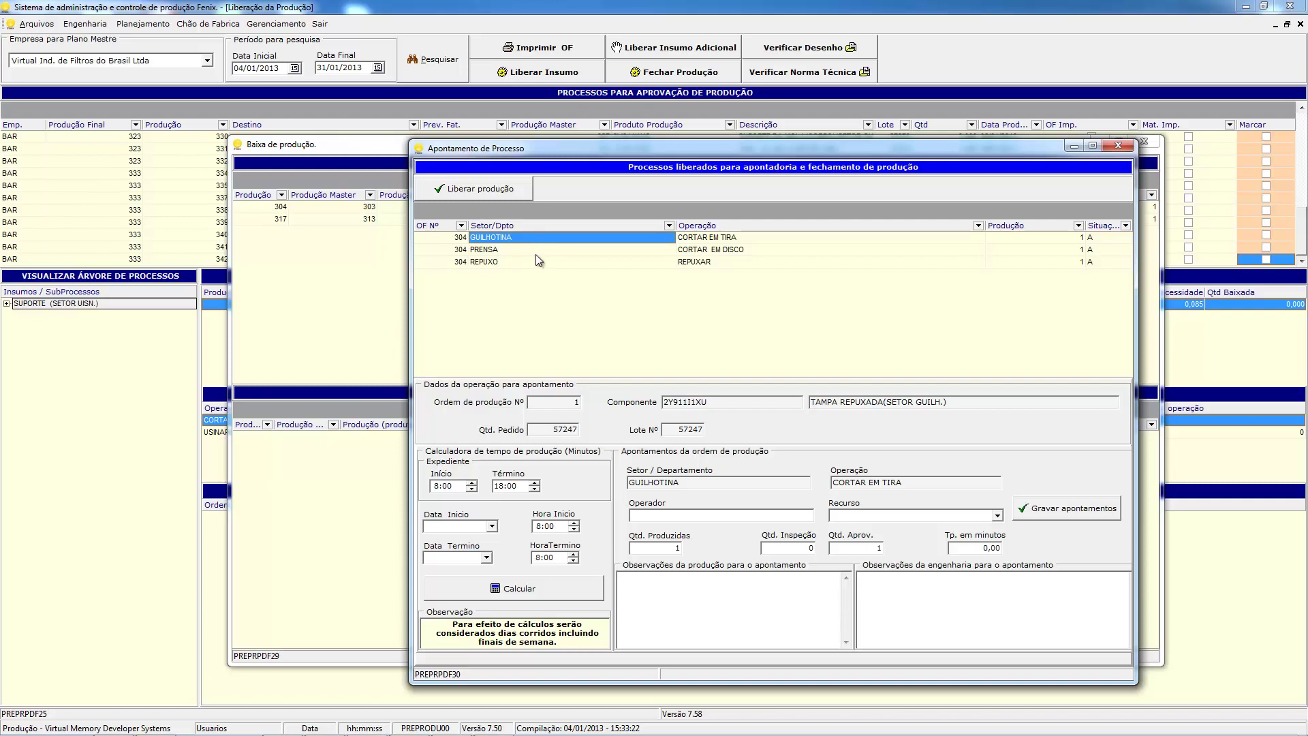
pyautogui.click(682, 515)
pyautogui.write('PAULO')
pyautogui.click(997, 516)
pyautogui.click(875, 549)
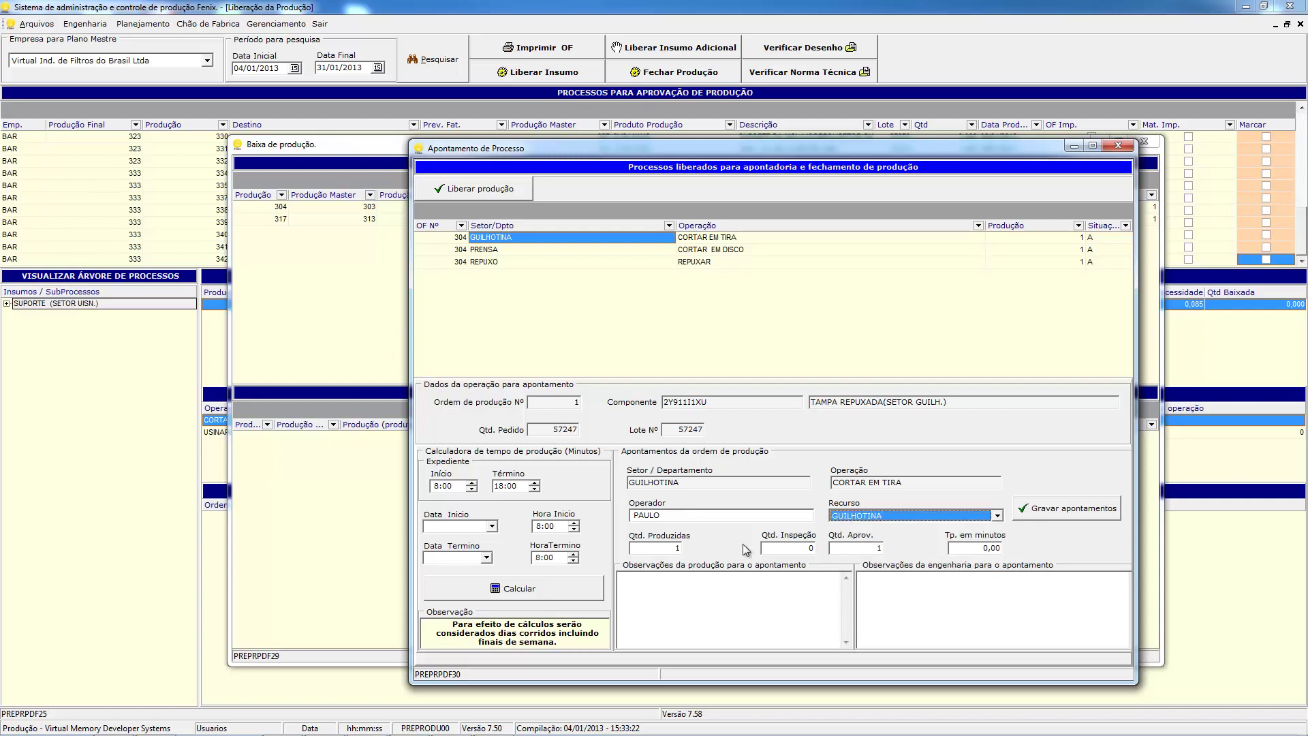
pyautogui.click(962, 549)
pyautogui.write('1')
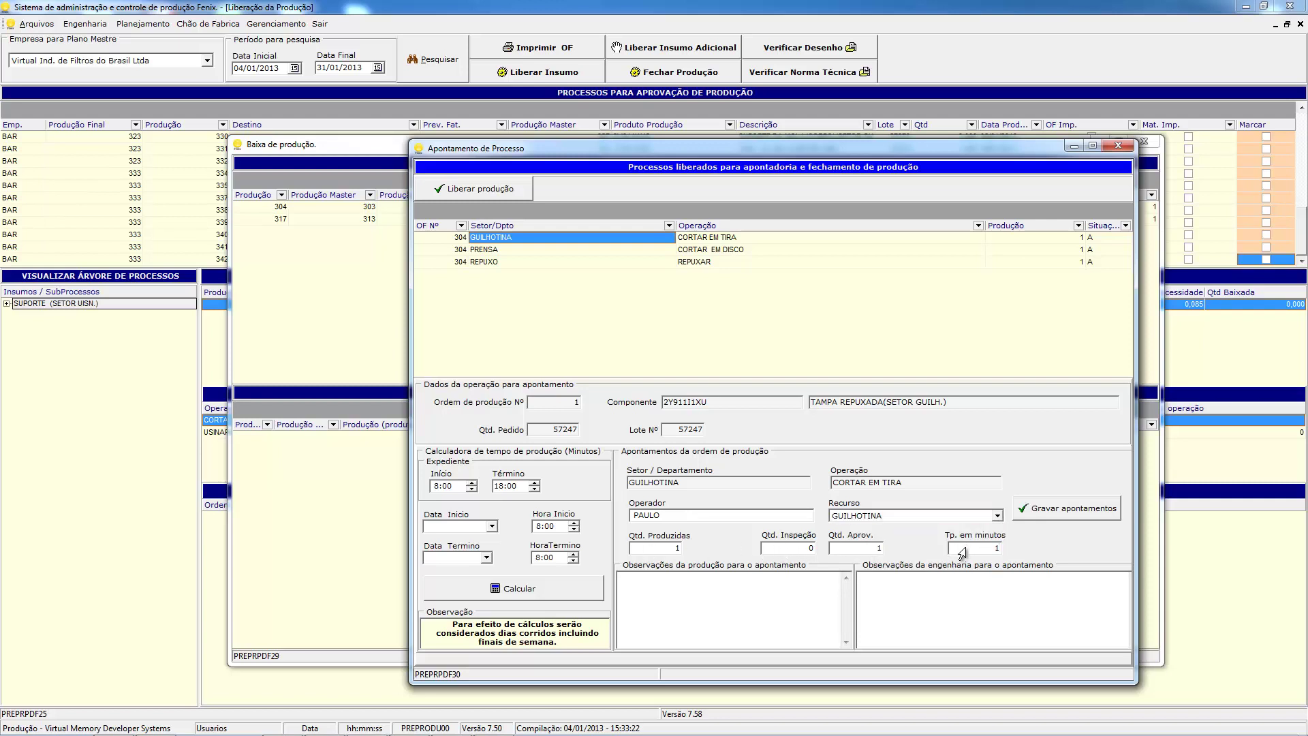
pyautogui.click(1051, 516)
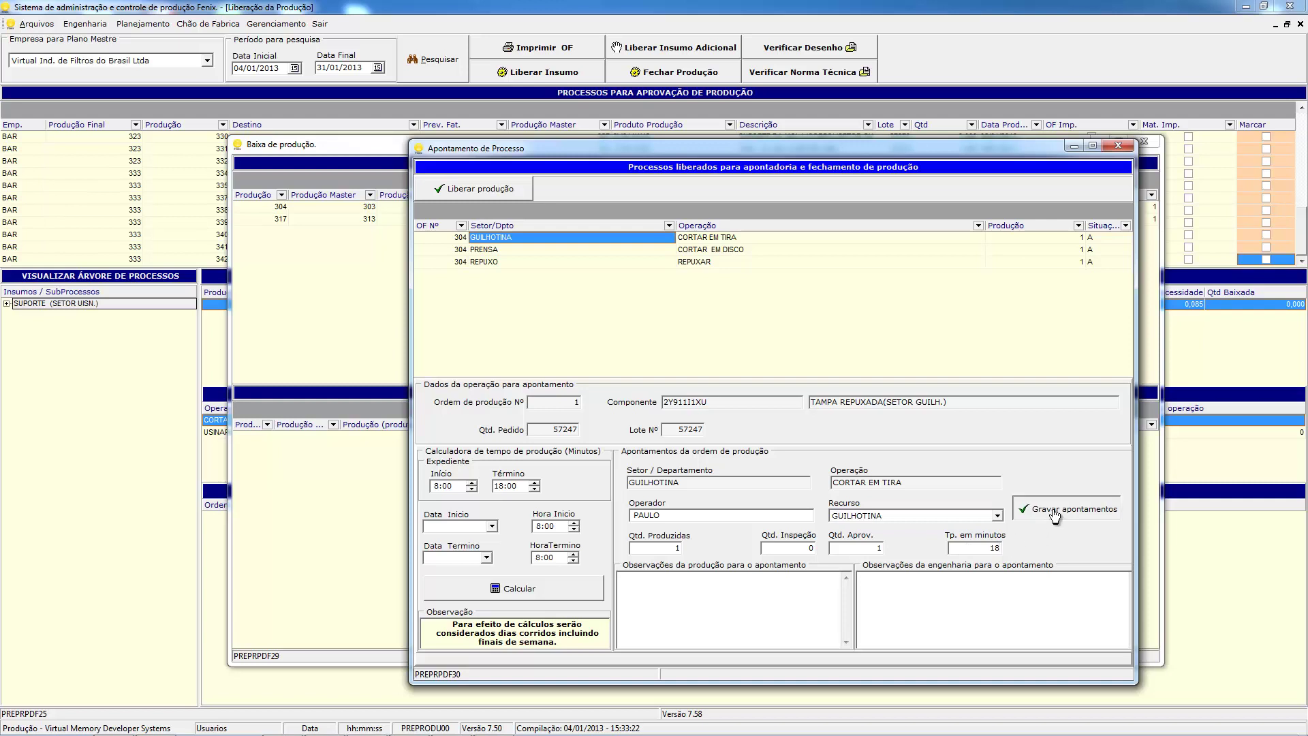
# Step: Record the appointment of the PRENSA operation CORTAR EM DISCO with the operator's name, PRENSA resource and 13 minutes
pyautogui.click(489, 250)
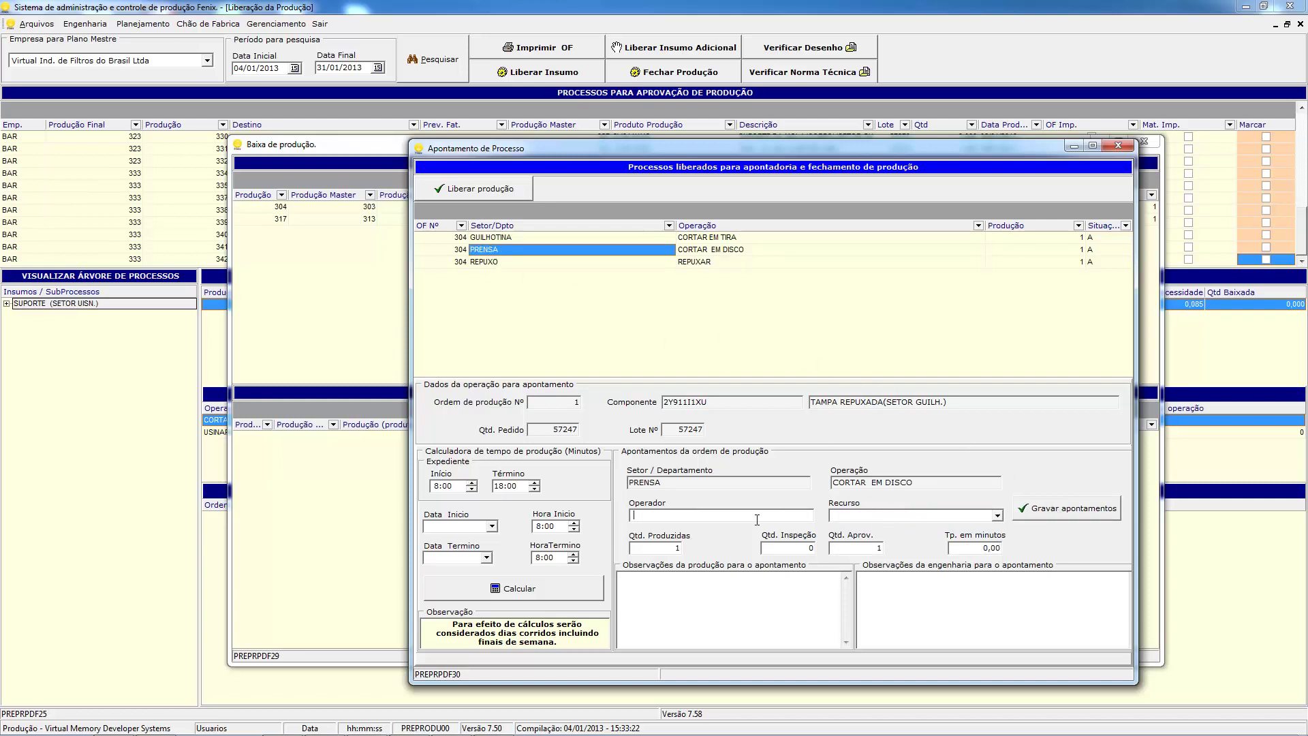
pyautogui.write('MARCOS')
pyautogui.click(999, 522)
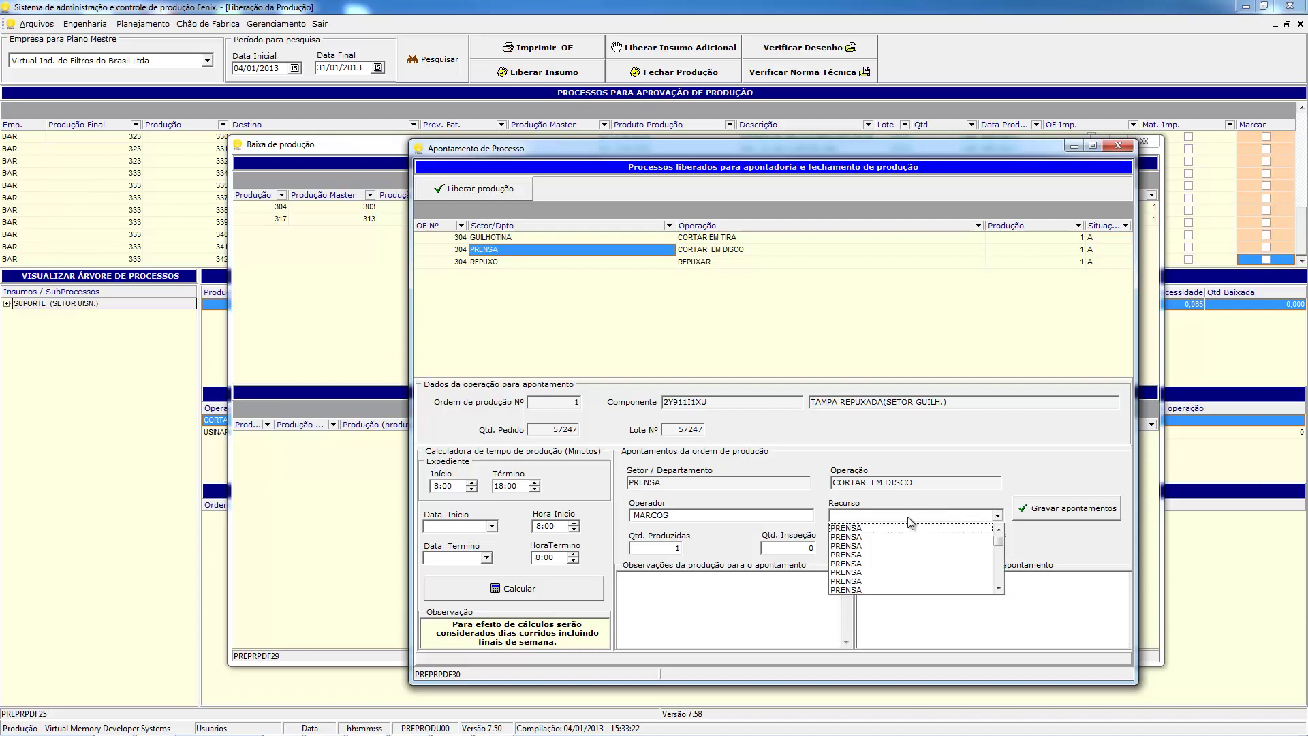
pyautogui.click(845, 559)
pyautogui.click(962, 549)
pyautogui.write('13')
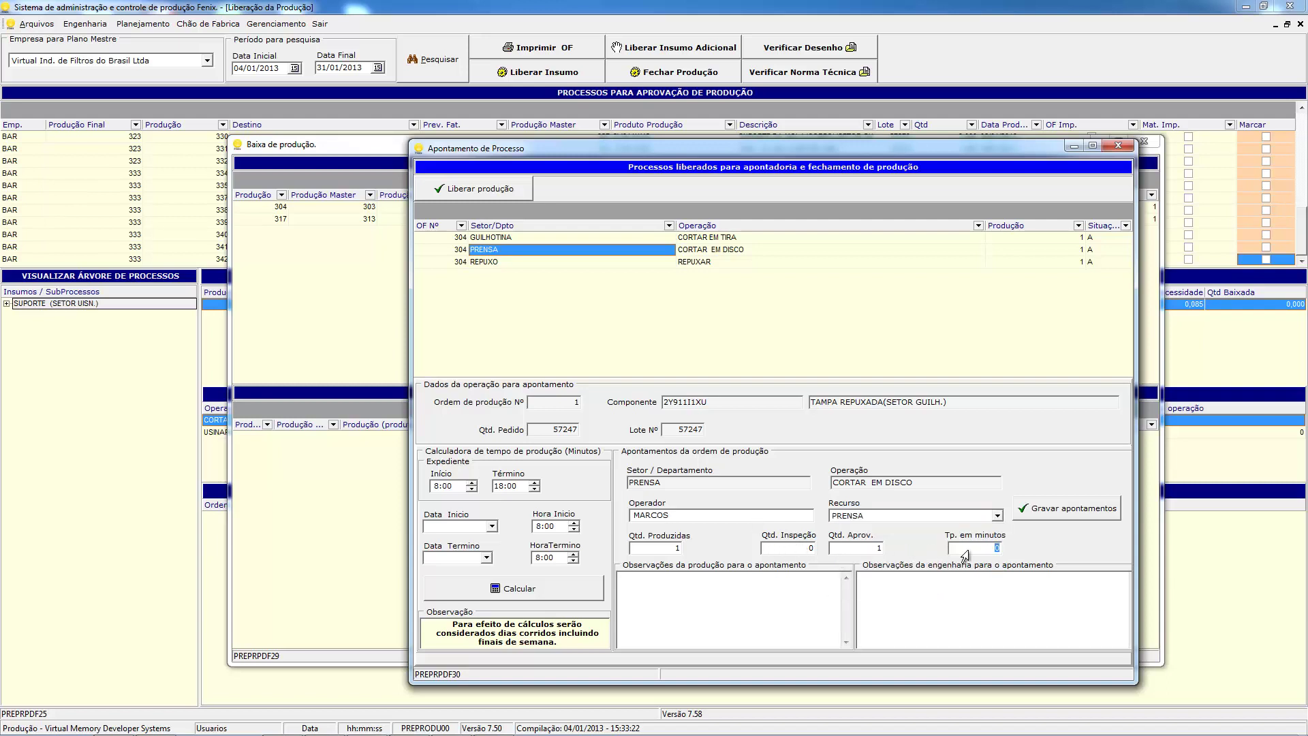
pyautogui.click(1043, 517)
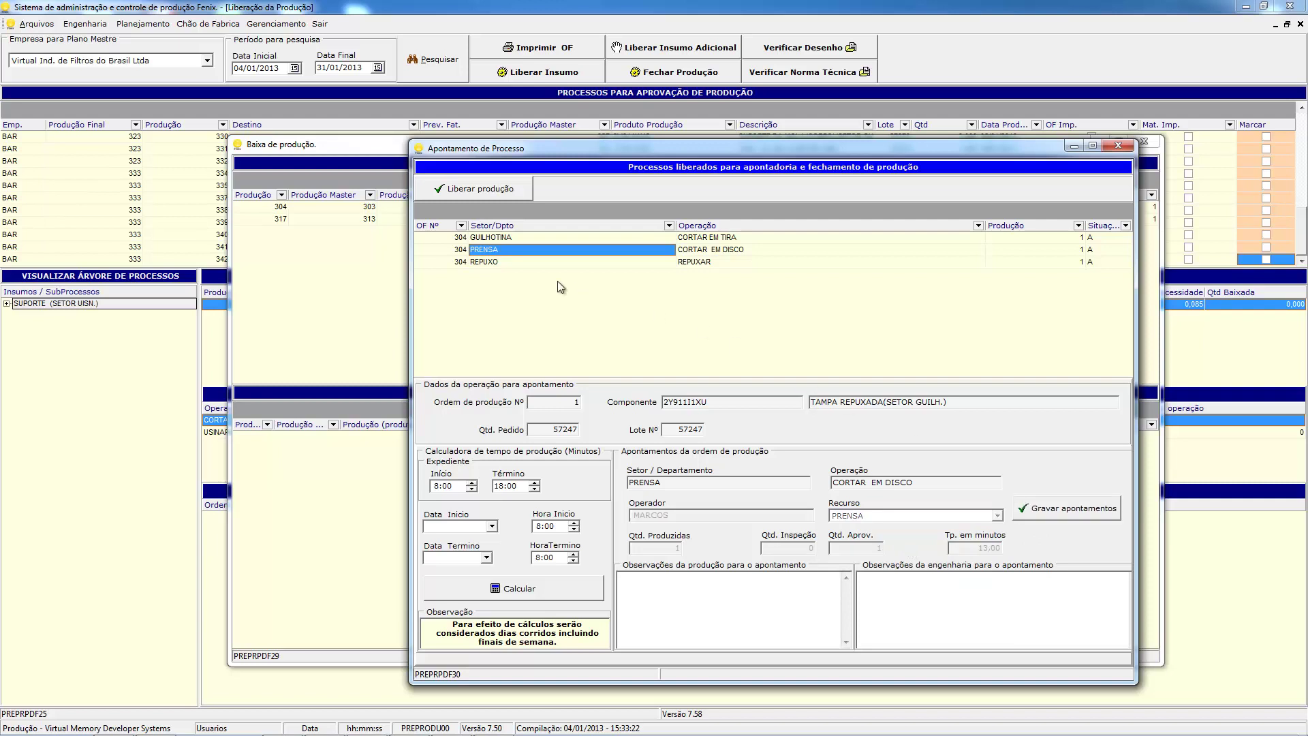
# Step: Record the appointment of the REPUXO operation REPUXAR with the operator's name, TORNO REPUXO resource and 6 minutes
pyautogui.click(521, 262)
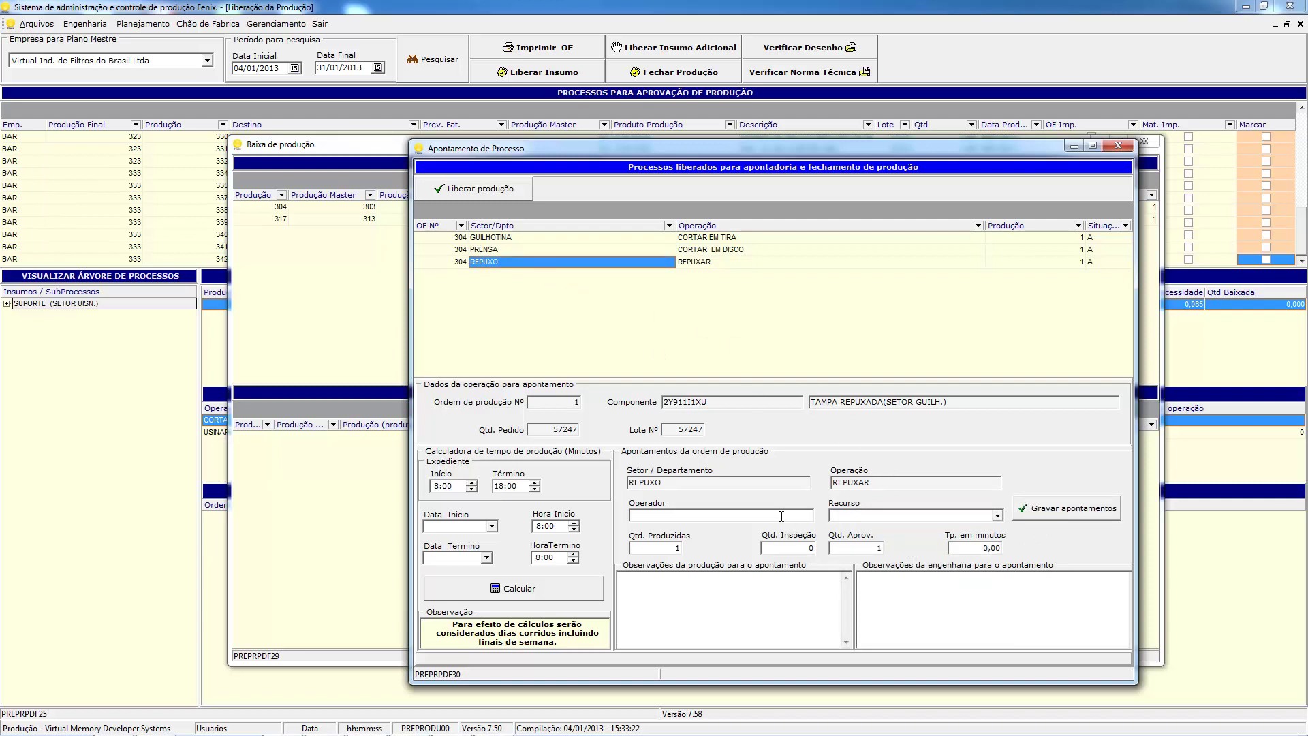
pyautogui.write('PAULO')
pyautogui.click(895, 510)
pyautogui.click(867, 538)
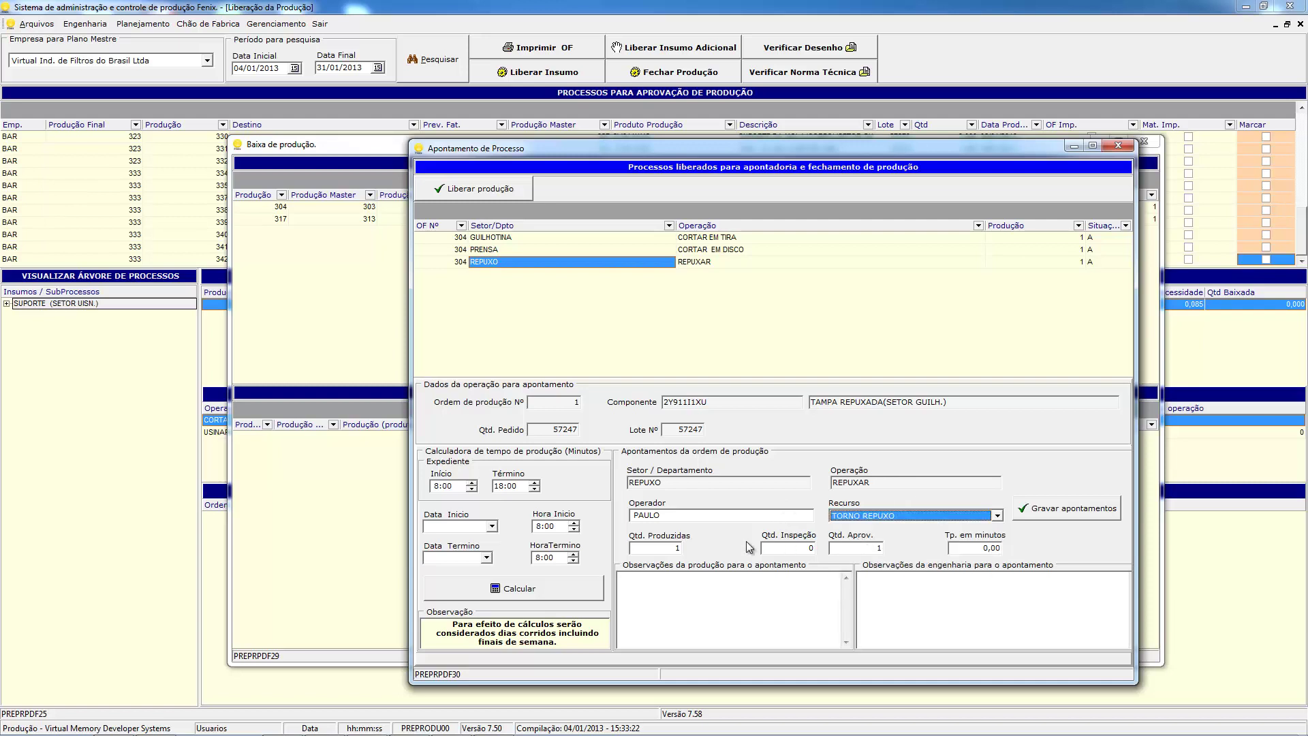
pyautogui.click(959, 553)
pyautogui.write('6')
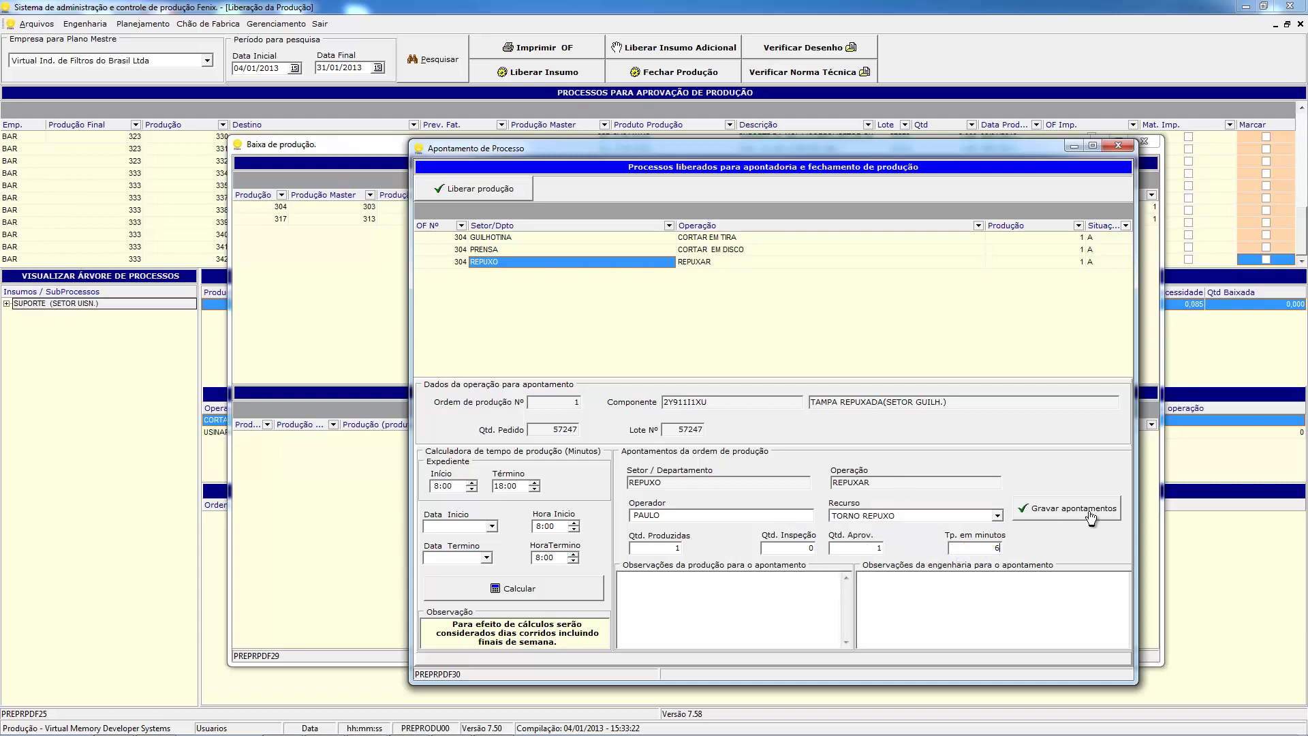
pyautogui.click(1076, 516)
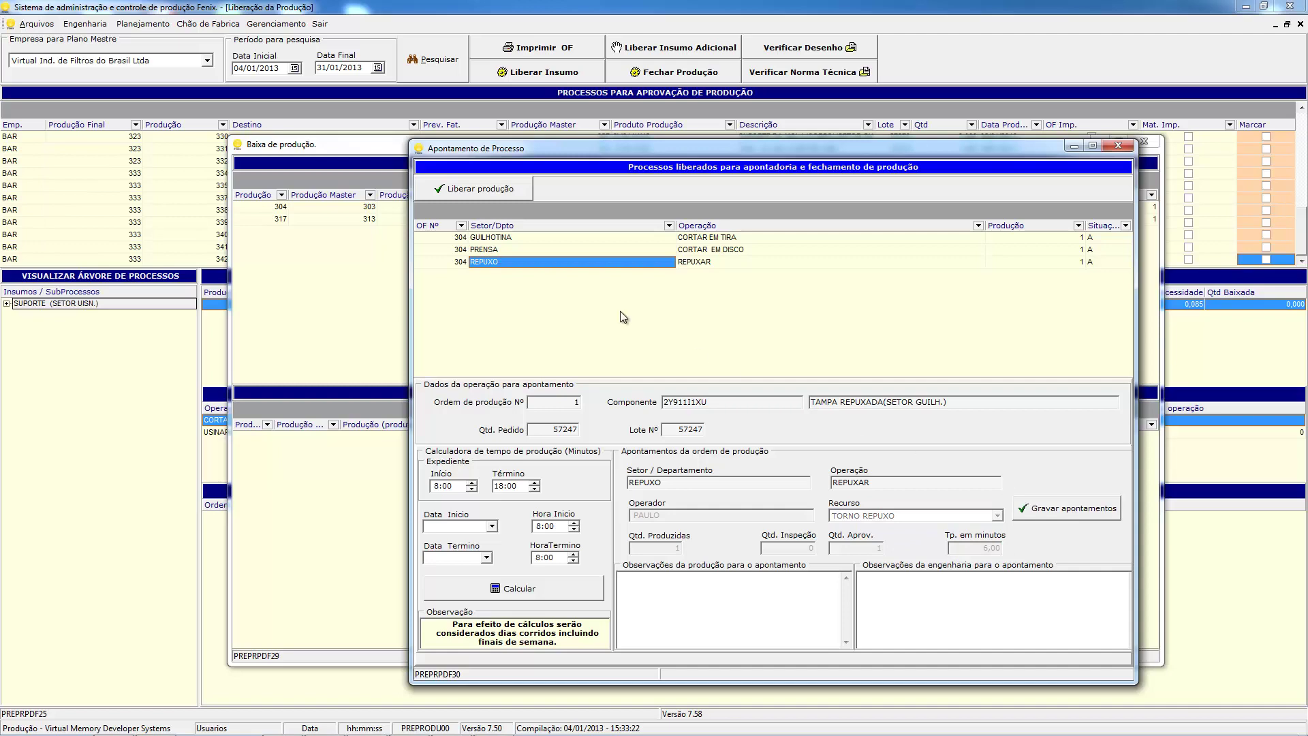
# Step: Release production 304 and write off approved production 317 without making appointments
pyautogui.click(463, 193)
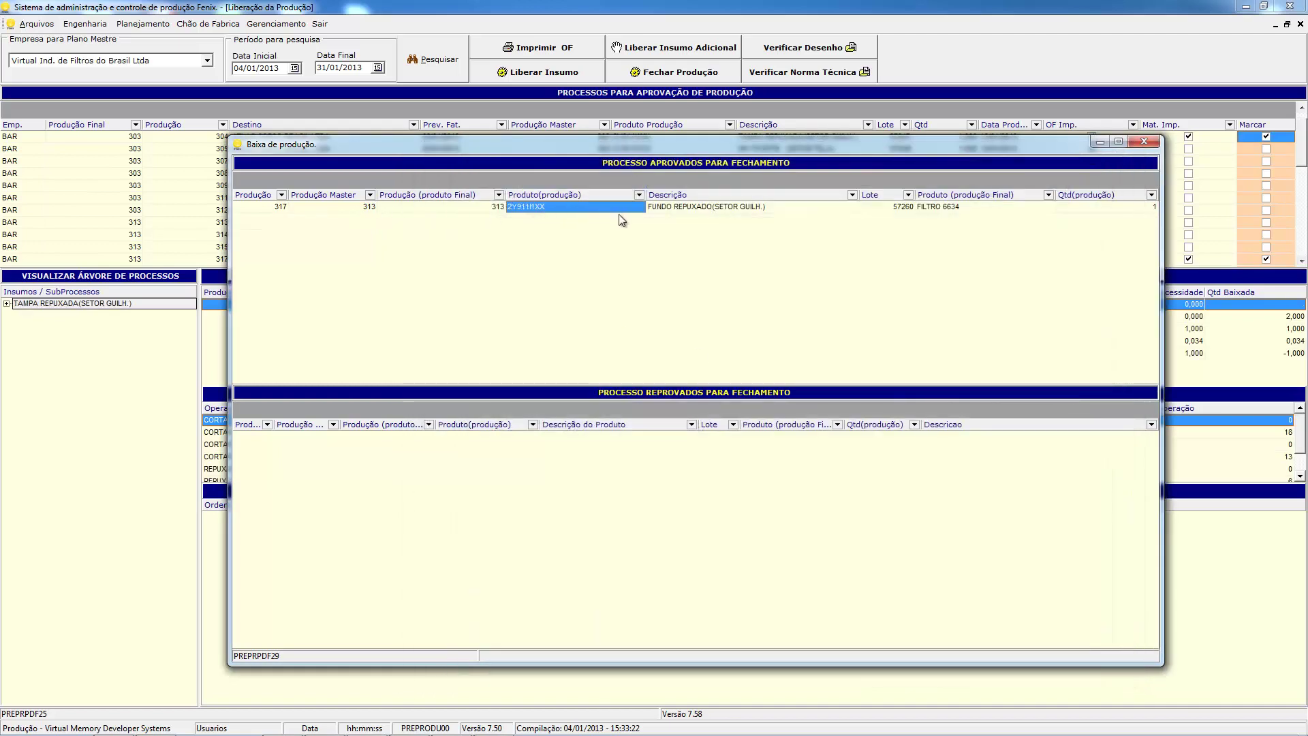
pyautogui.rightClick(592, 210)
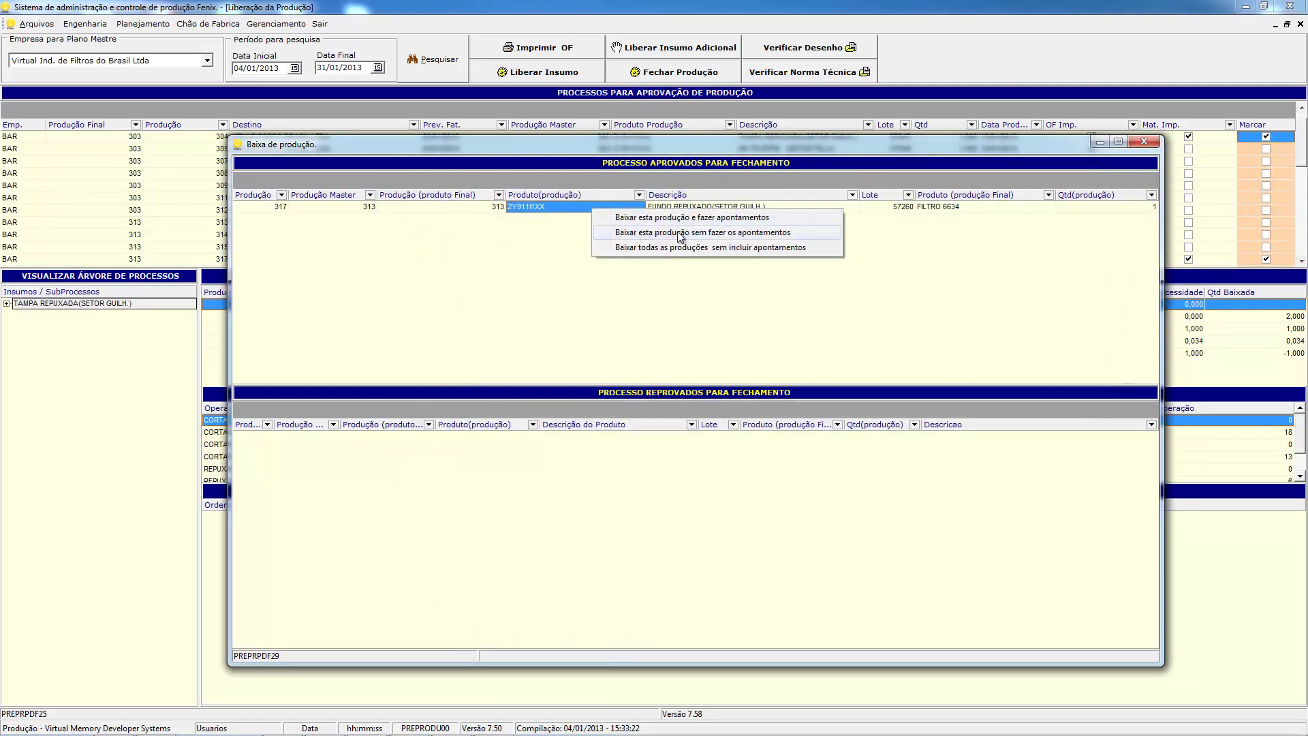
pyautogui.click(811, 233)
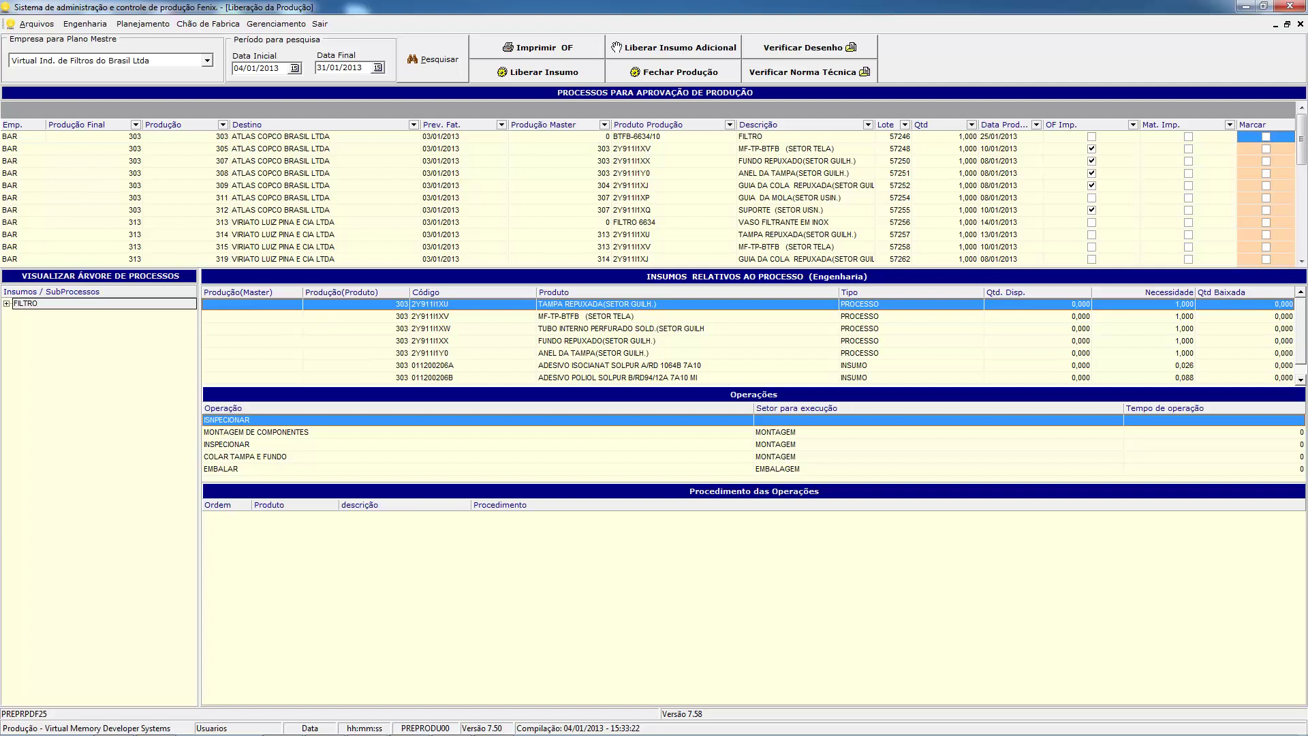
pyautogui.click(188, 25)
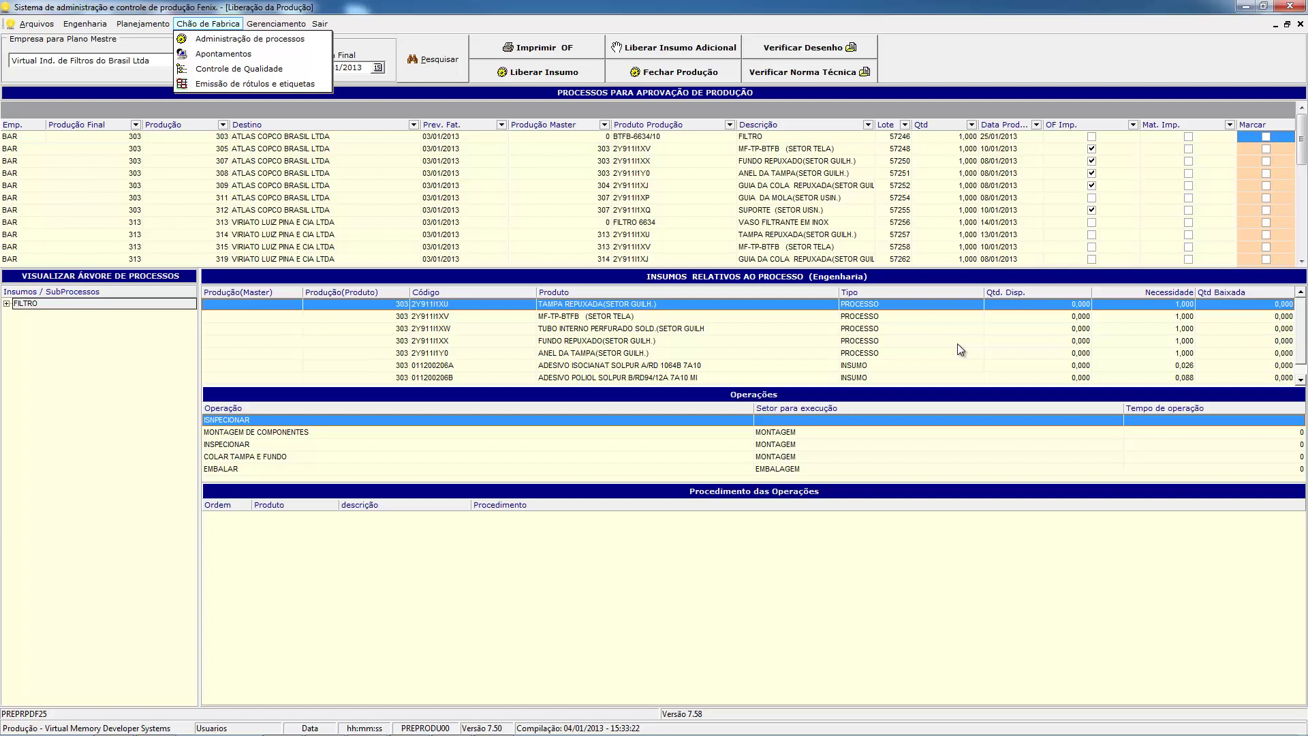
pyautogui.click(954, 301)
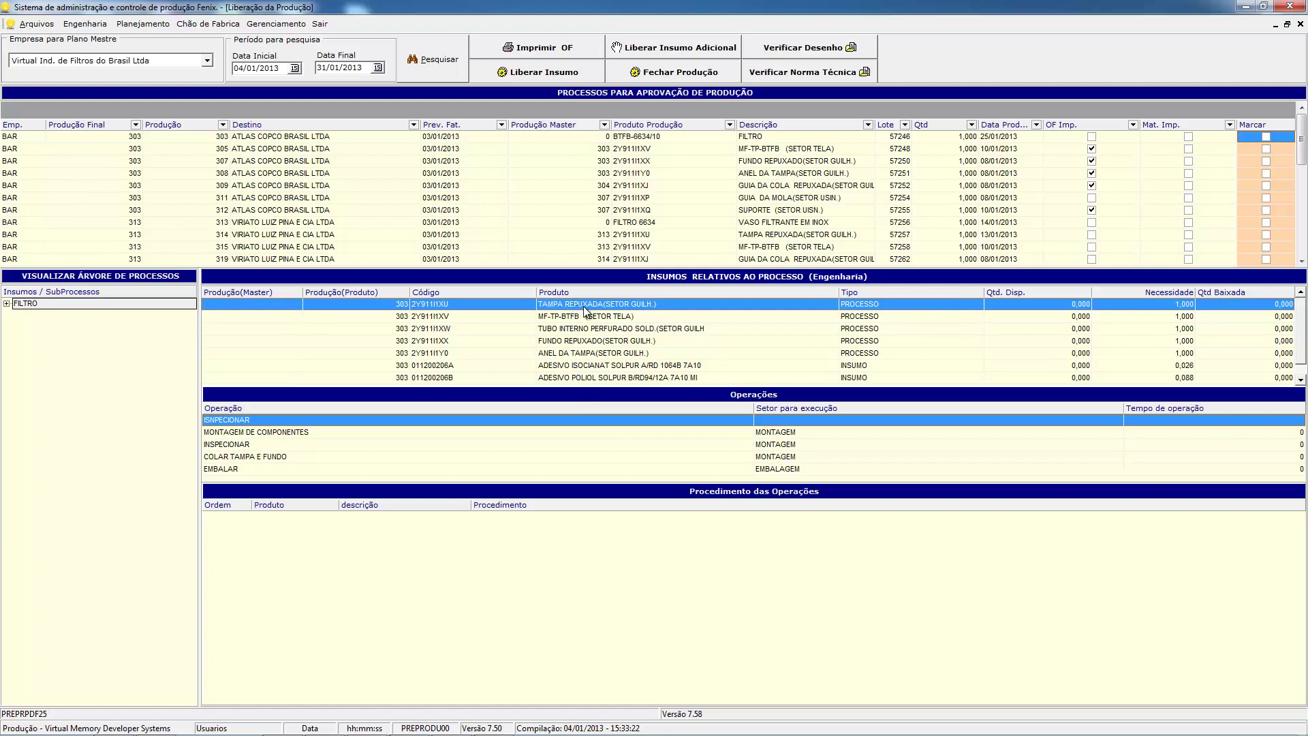
# Step: Open the sectors and departments register, sort the groups by description, check the hourly cost of USINAGEM, and close the register
pyautogui.click(38, 26)
pyautogui.moveTo(92, 39)
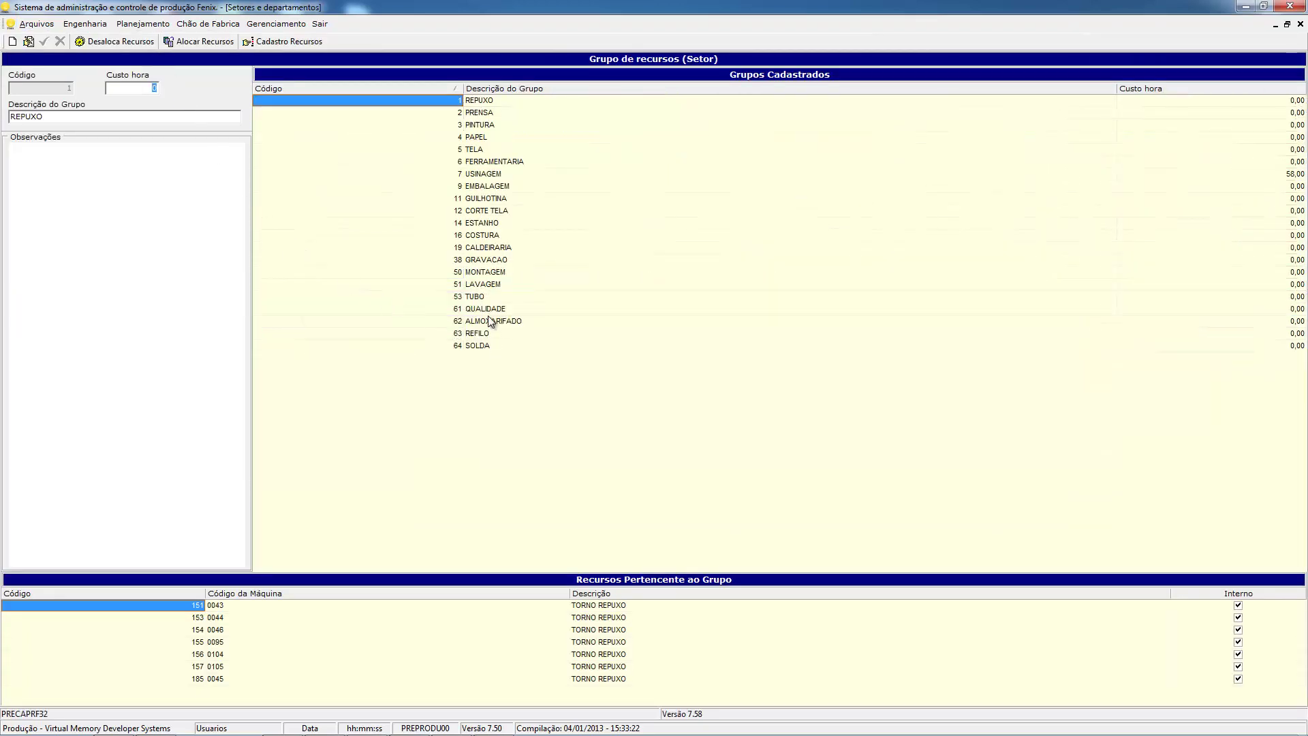
pyautogui.click(501, 90)
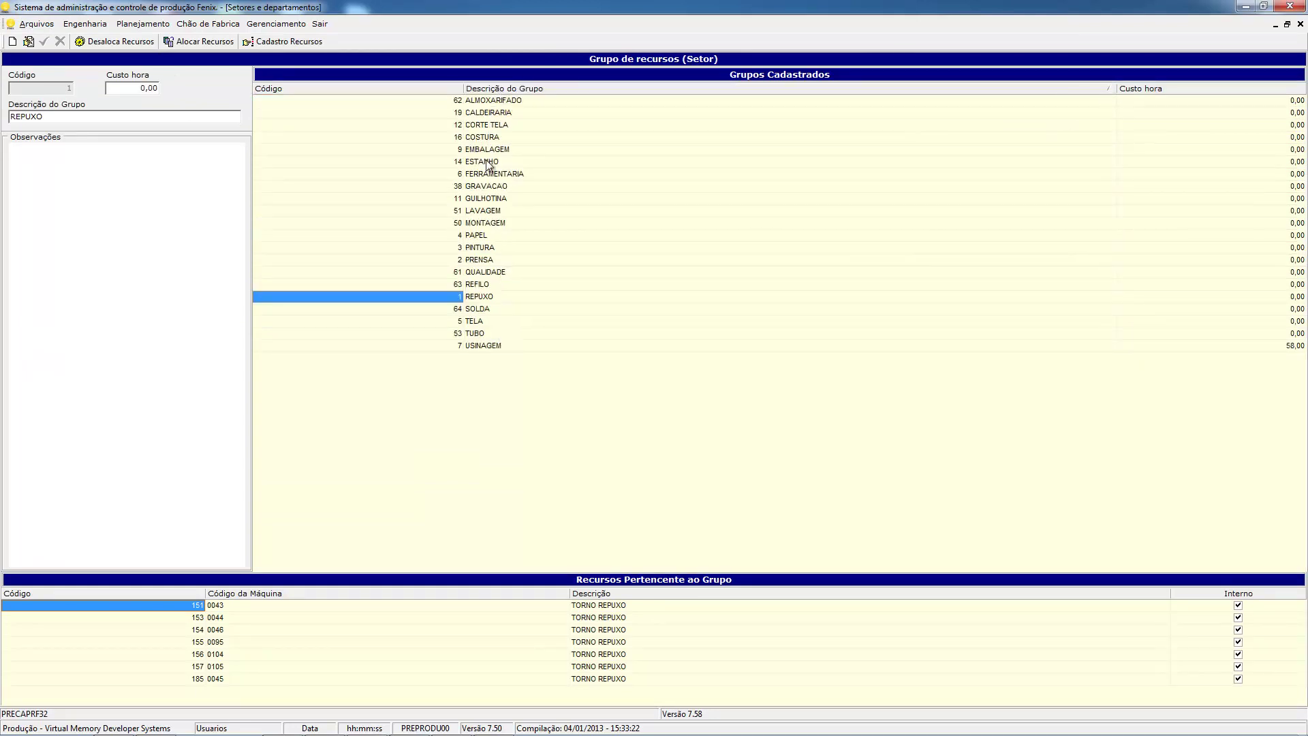
pyautogui.click(484, 347)
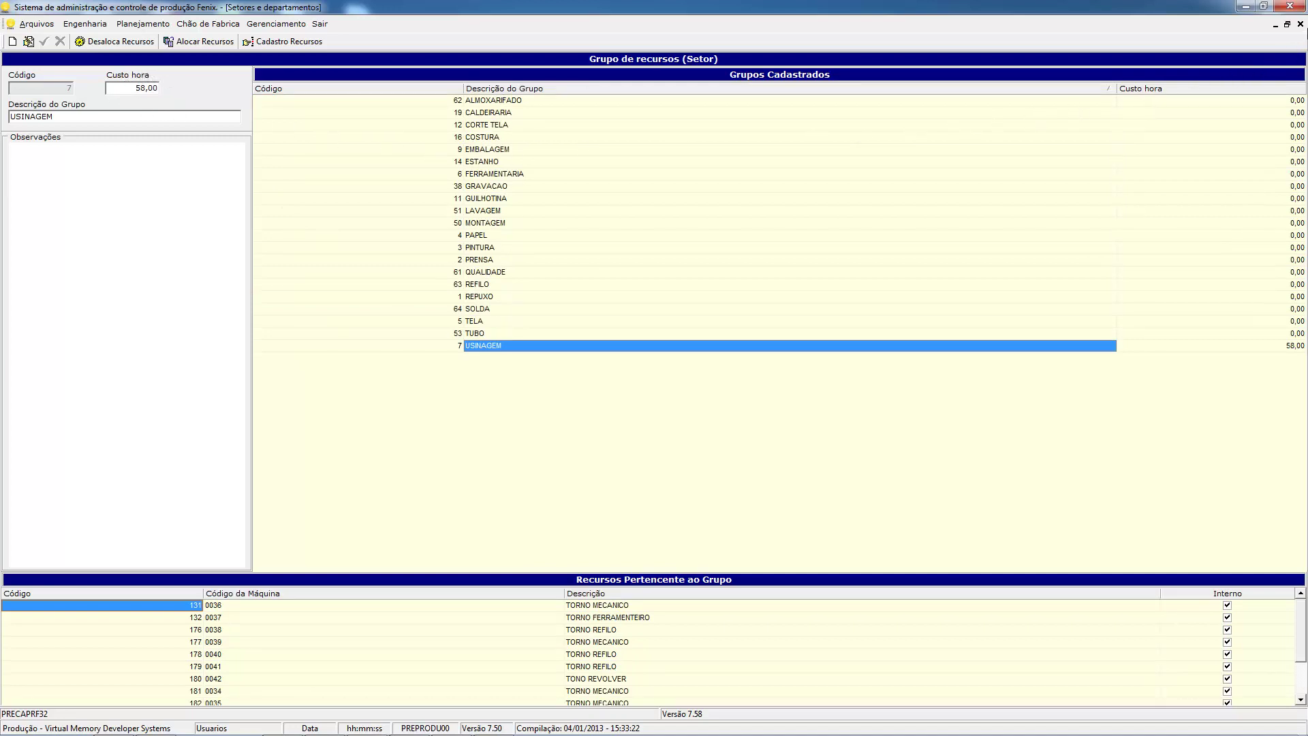
pyautogui.click(1300, 25)
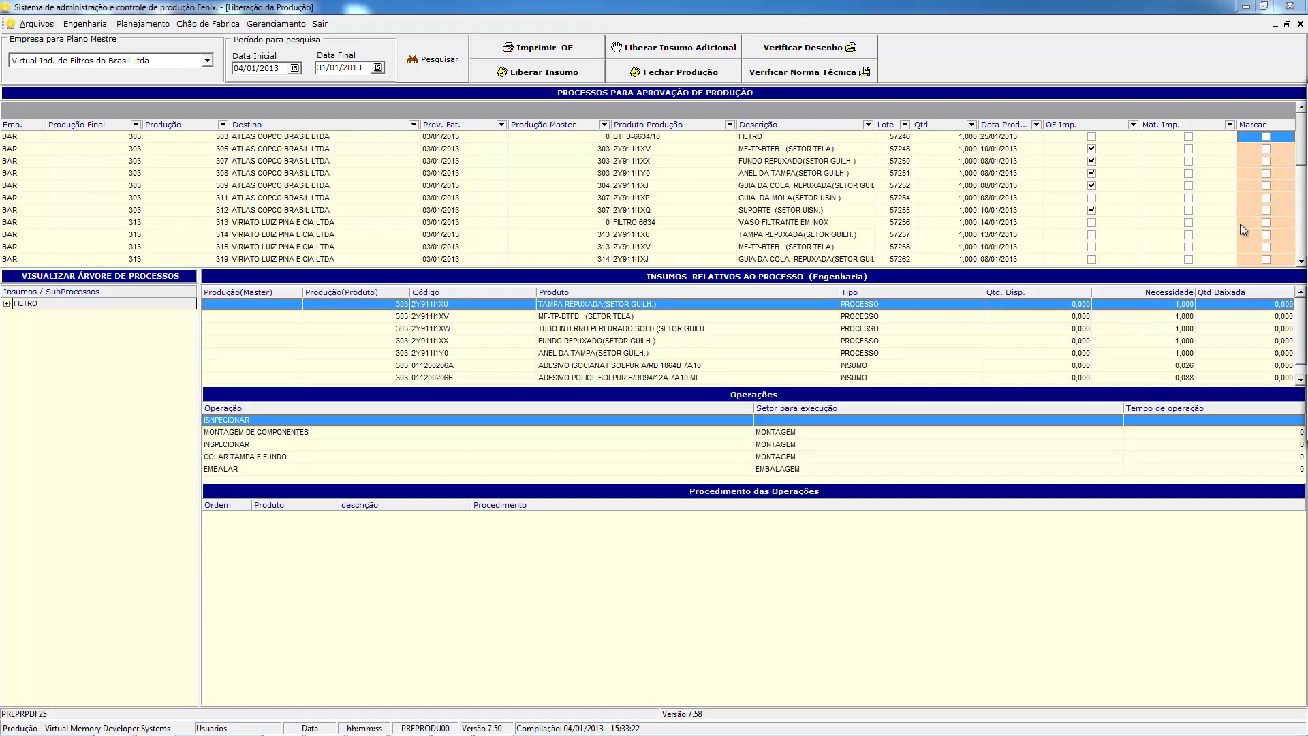
# Step: Mark productions 307, 308 and 309 for closing and write them all off without including appointments
pyautogui.click(1266, 150)
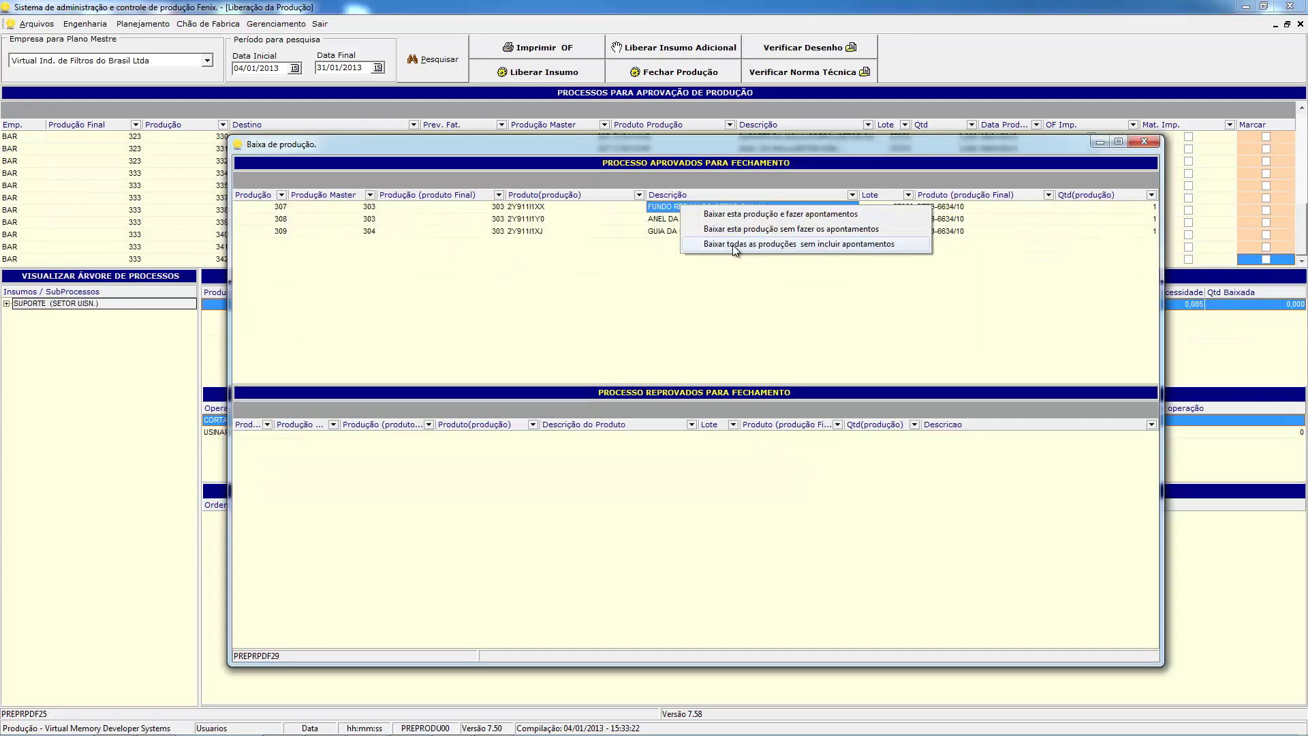
pyautogui.click(733, 244)
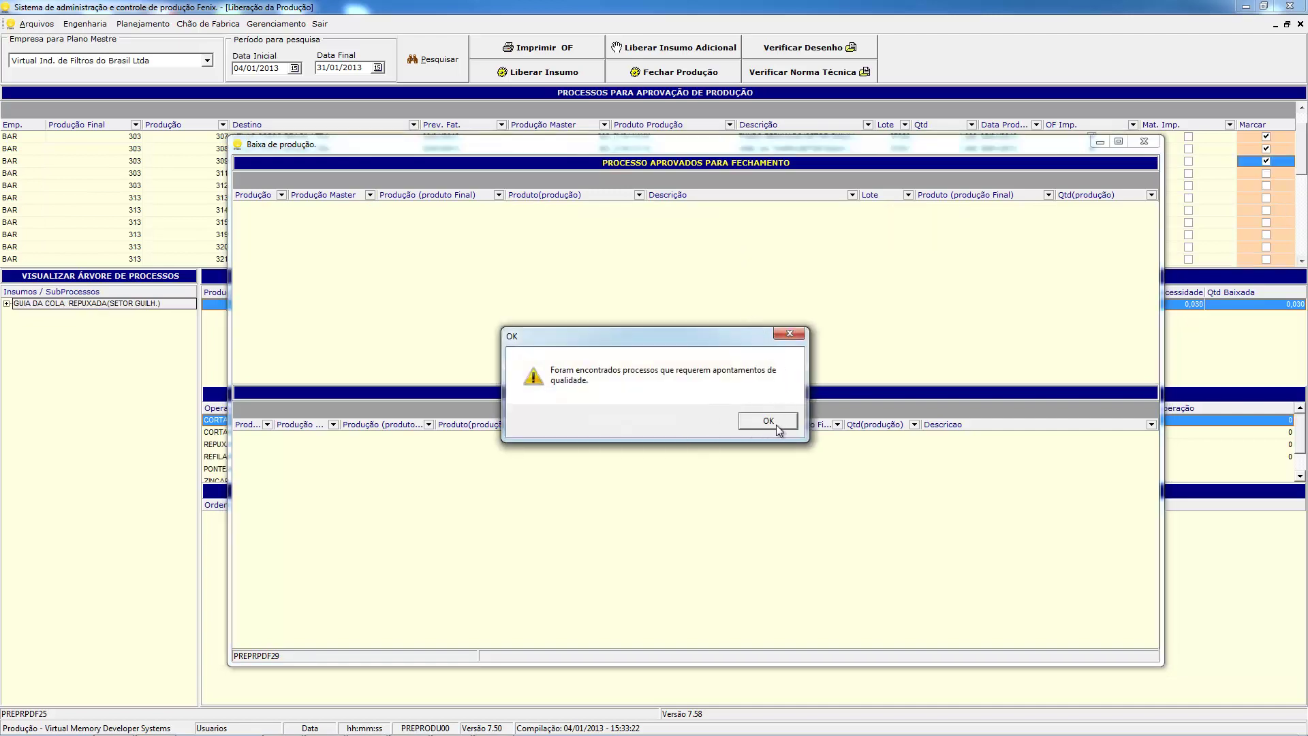
pyautogui.click(769, 421)
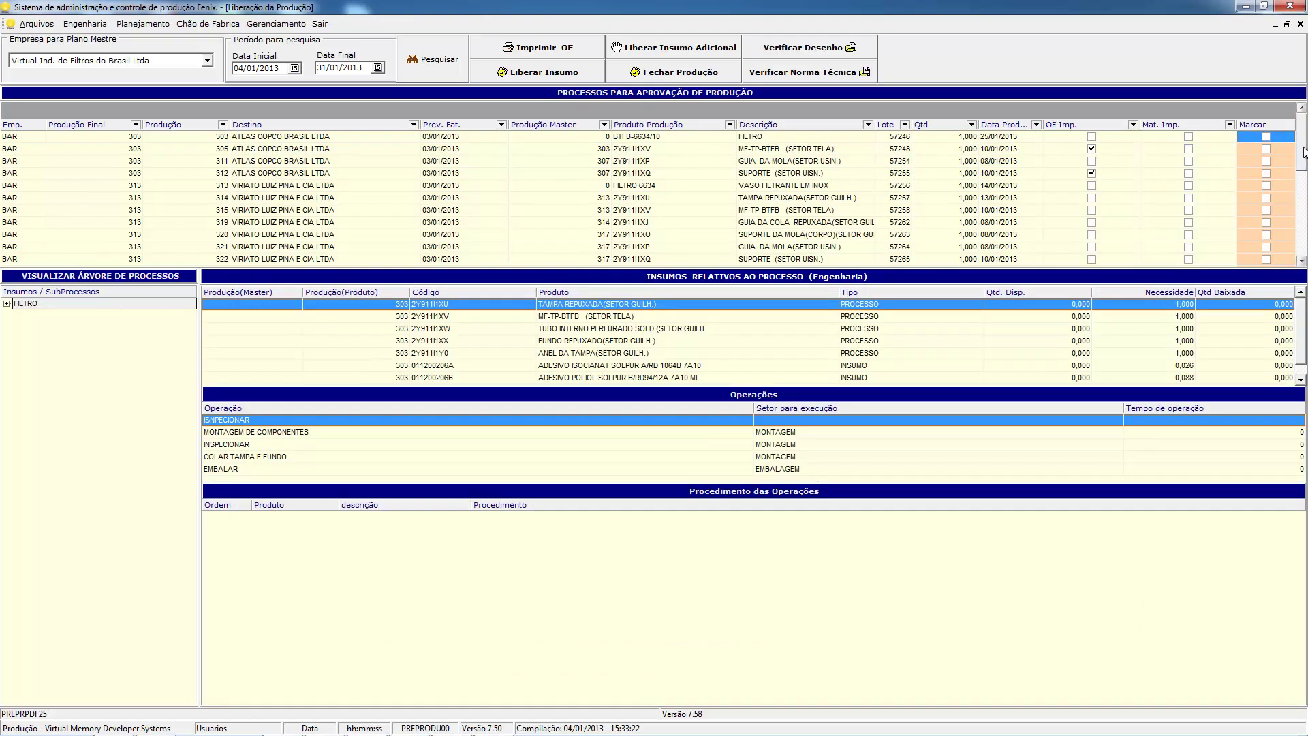
# Step: Check the completed sub-assembly production orders for filter BTFB-6634/10 in production 303 and dismiss the list
pyautogui.click(776, 137)
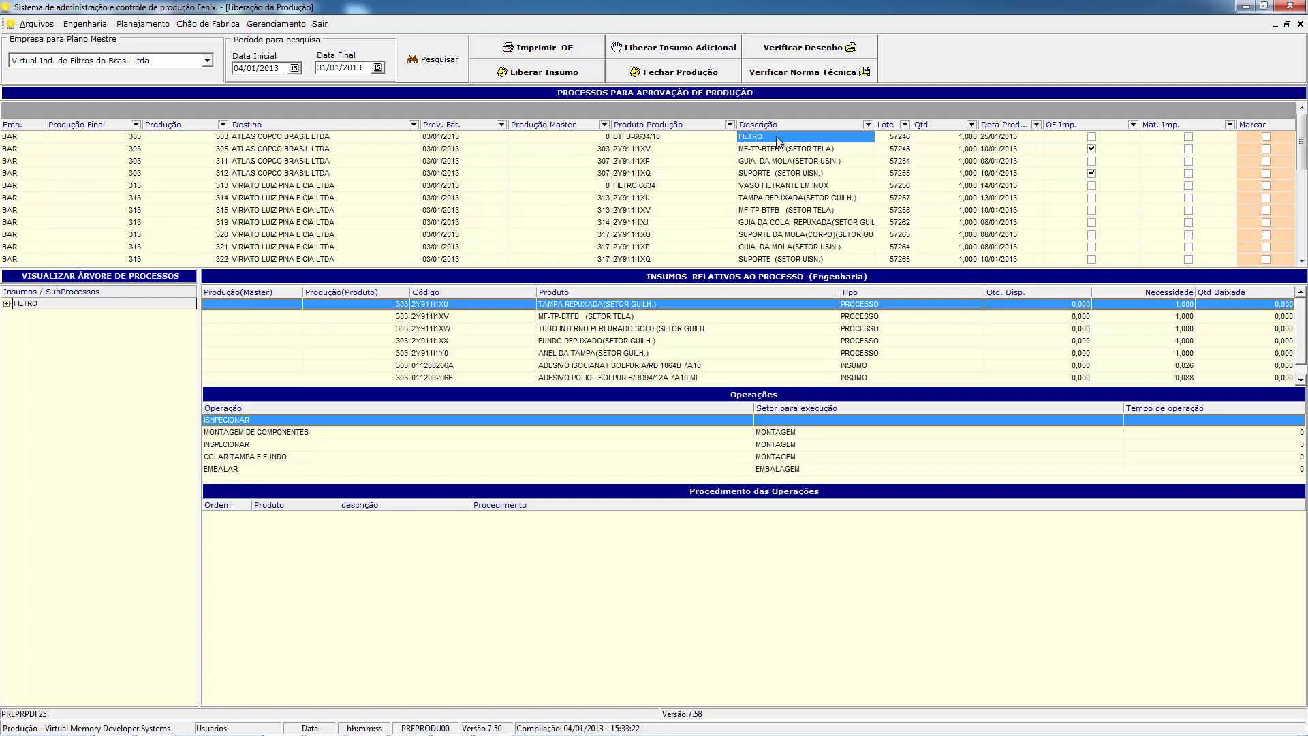
pyautogui.rightClick(777, 141)
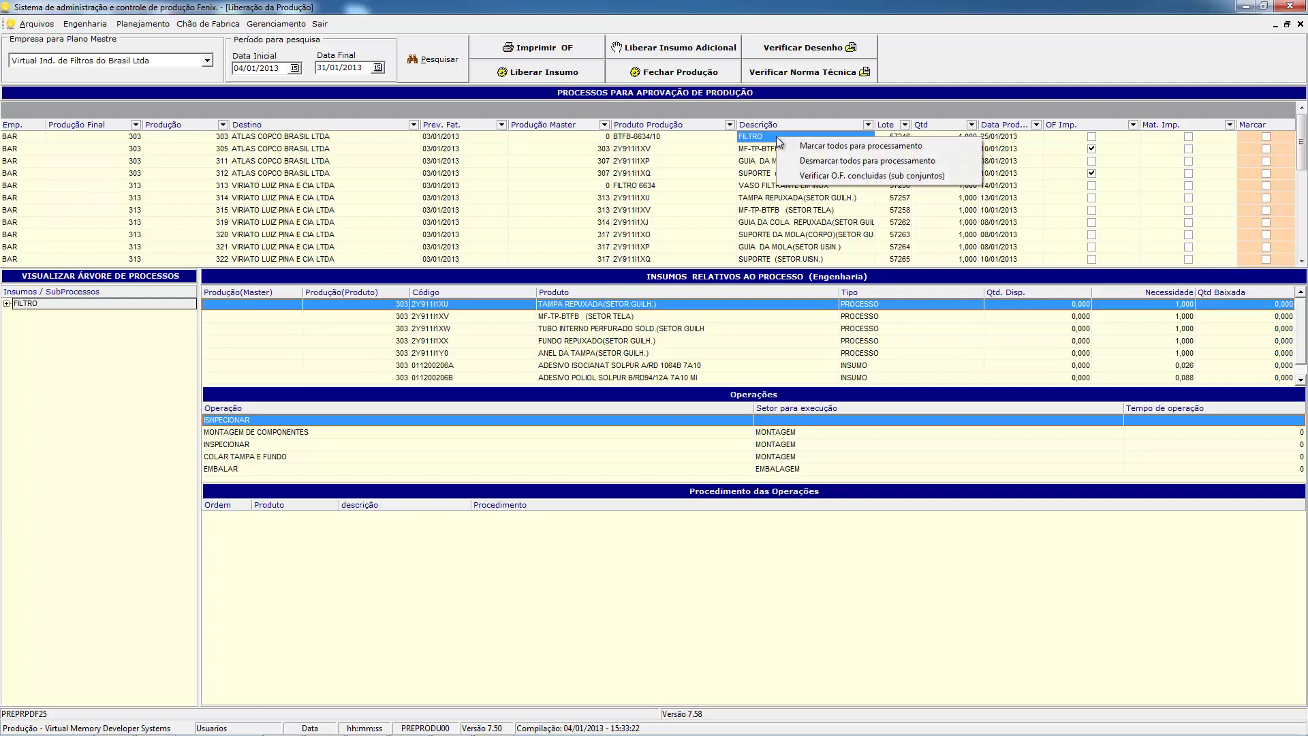
pyautogui.click(820, 176)
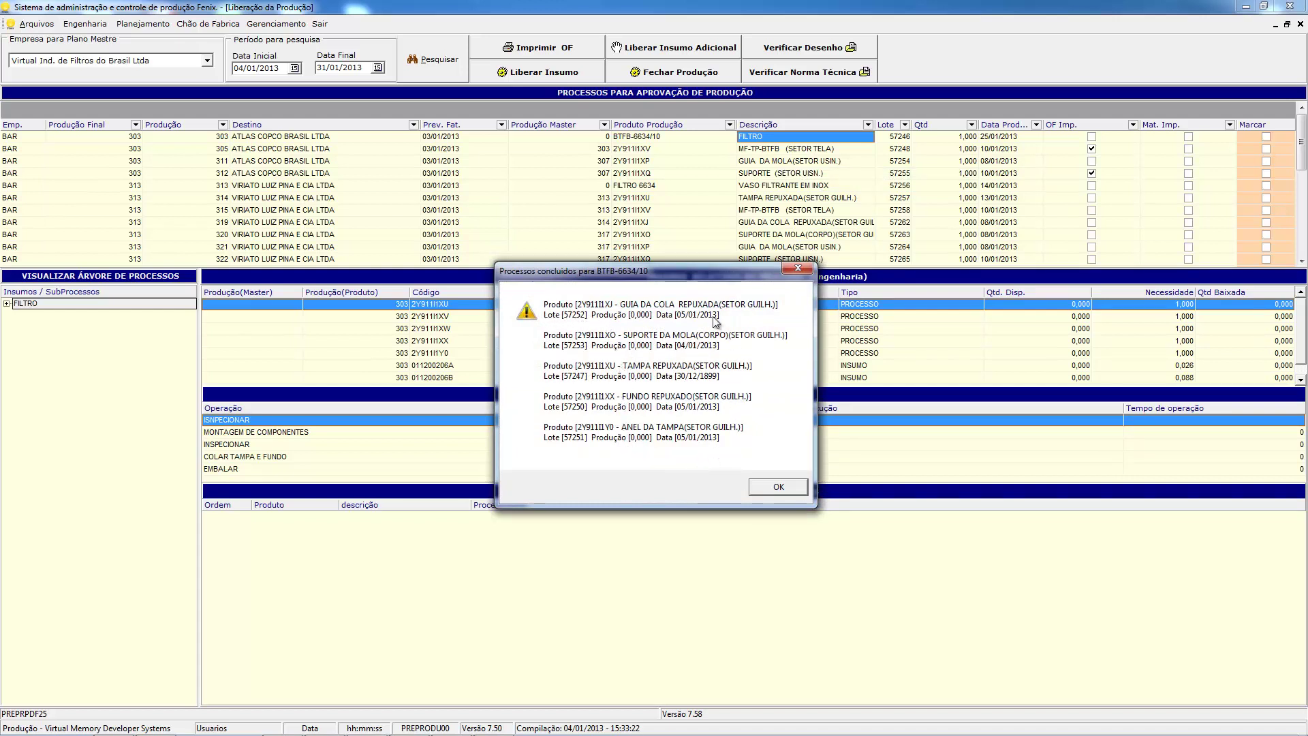
pyautogui.click(777, 491)
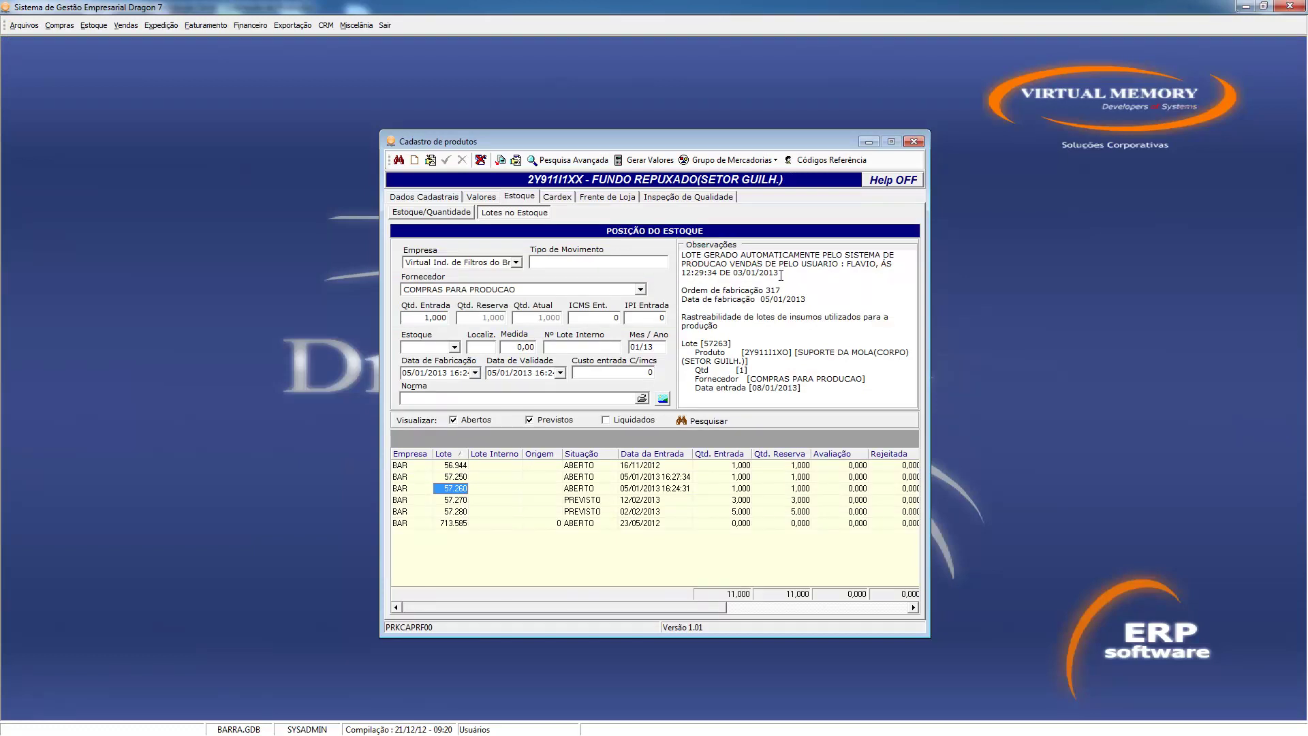
# Step: In Dragon 7, examine the manufacturing order, date and input-lot traceability in the observations of lot 57.260 of product 2Y911I1XX
pyautogui.moveTo(682, 291); pyautogui.dragTo(811, 302)
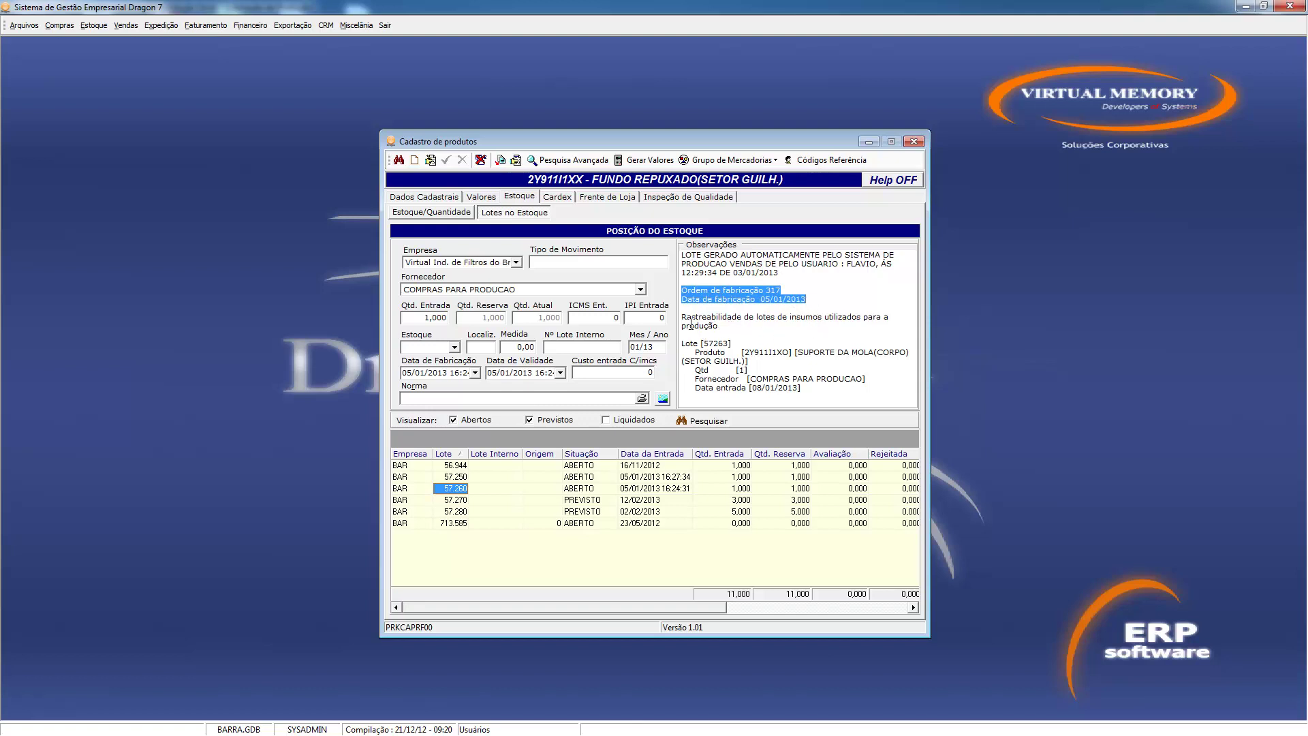
pyautogui.moveTo(682, 315); pyautogui.dragTo(719, 326)
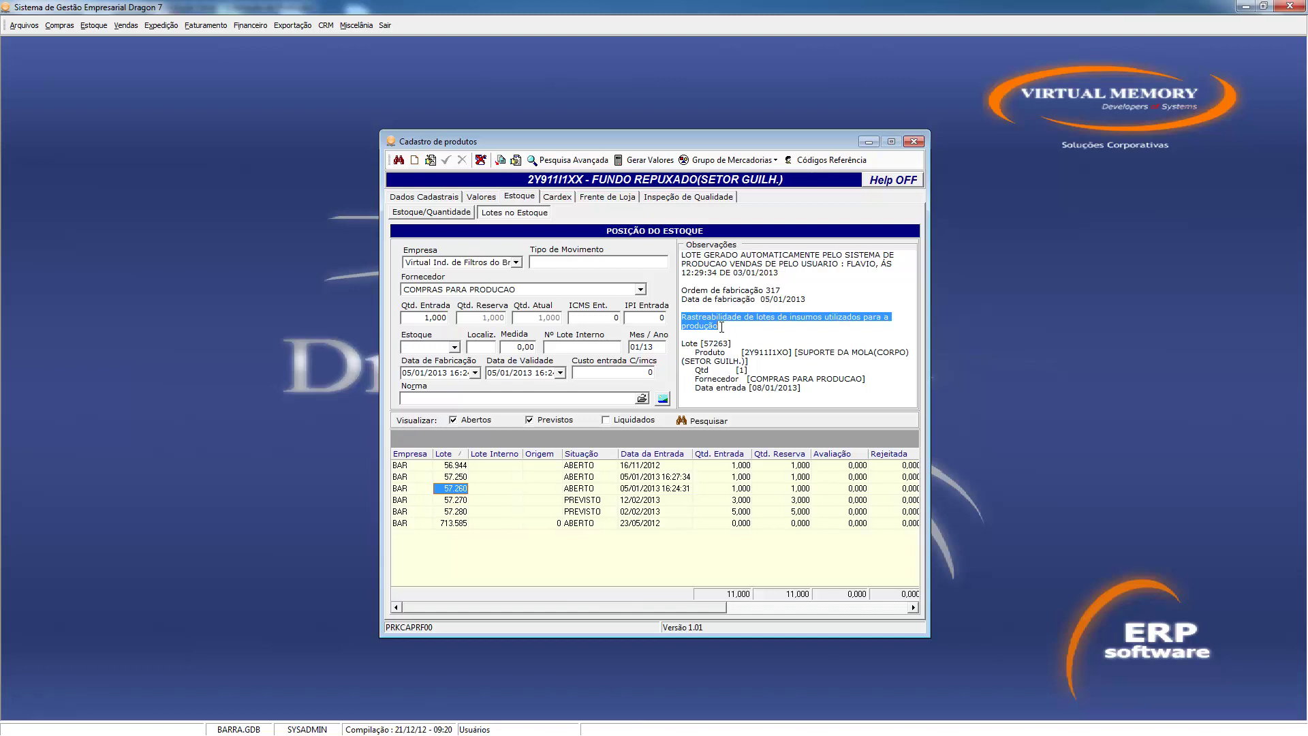
pyautogui.click(693, 347)
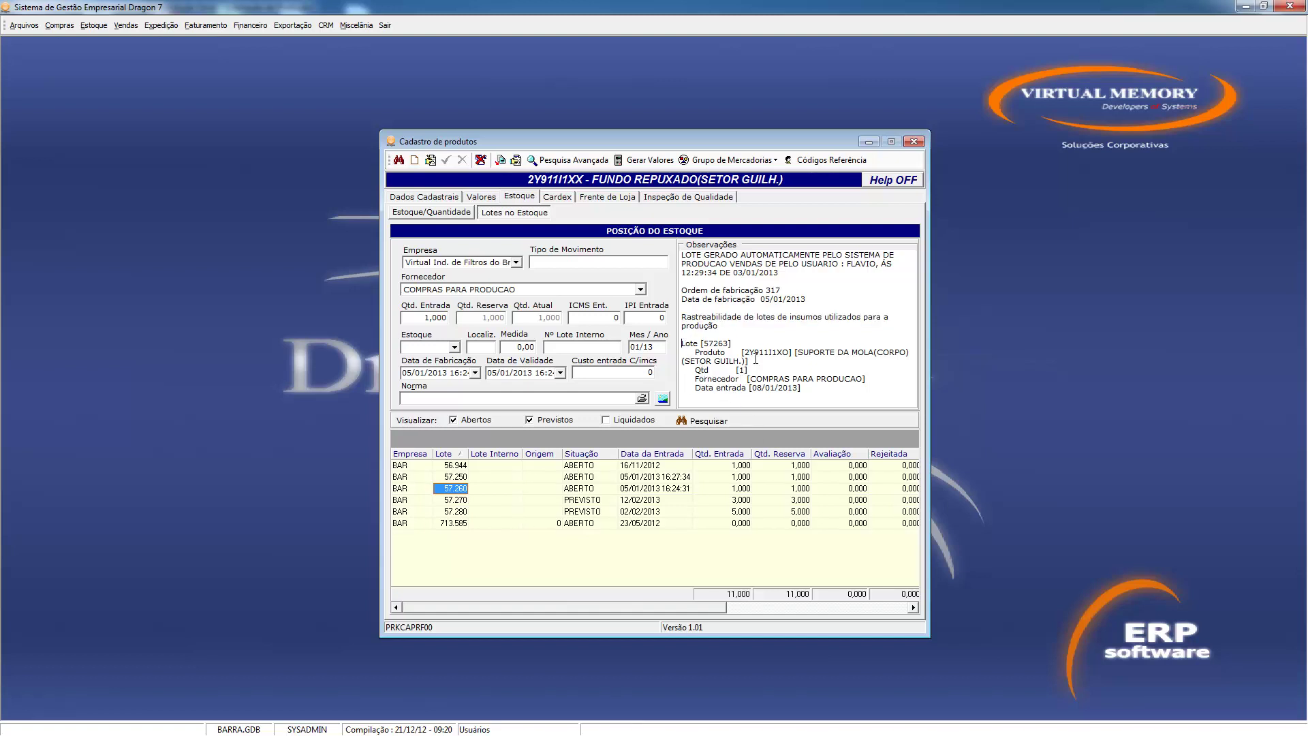
pyautogui.press('Down')
pyautogui.press('Down')
pyautogui.press('Down')
pyautogui.press('Down')
pyautogui.press('Down')
pyautogui.press('Down')
pyautogui.press('Down')
pyautogui.press('Down')
pyautogui.press('Down')
pyautogui.press('Down')
pyautogui.press('Down')
pyautogui.press('Down')
pyautogui.press('Down')
pyautogui.press('Down')
pyautogui.press('Down')
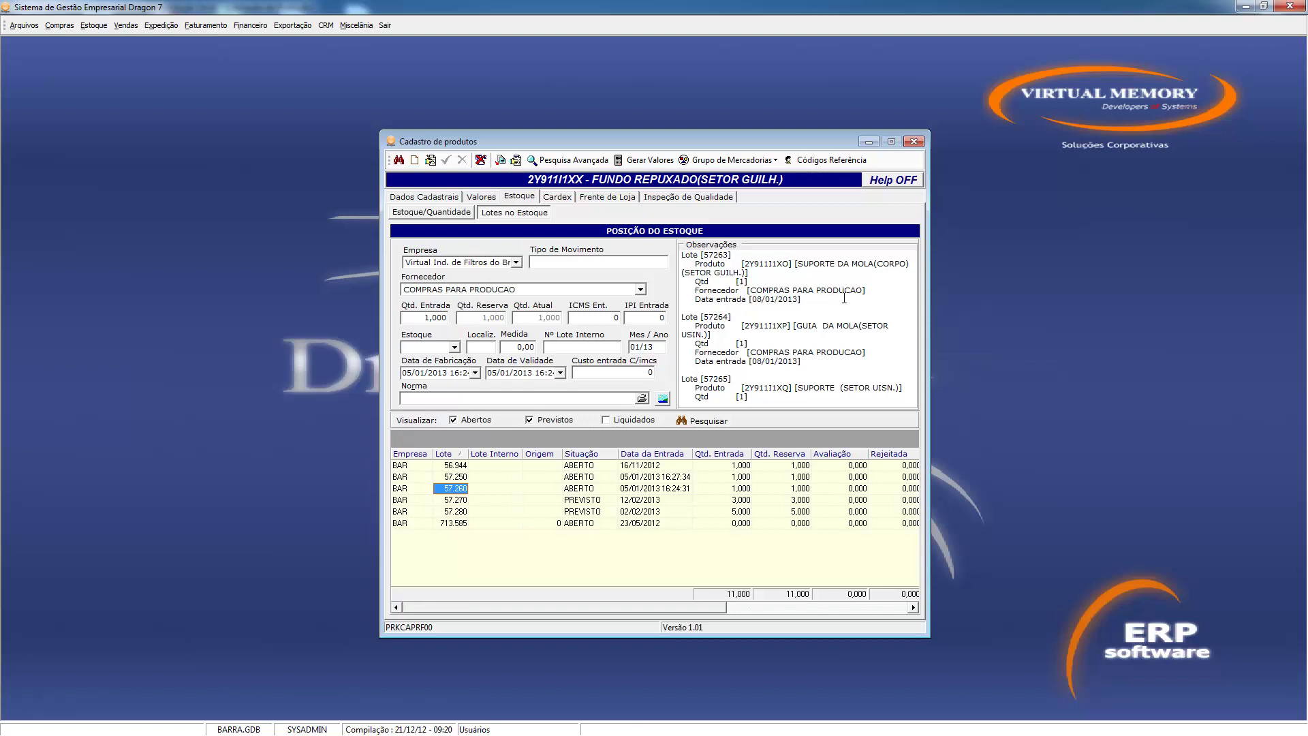
# Step: Examine the remaining input lots in the observations of lot 57.260, down to the supplier and entry date of raw-material lot 56995
pyautogui.moveTo(804, 300); pyautogui.dragTo(689, 300)
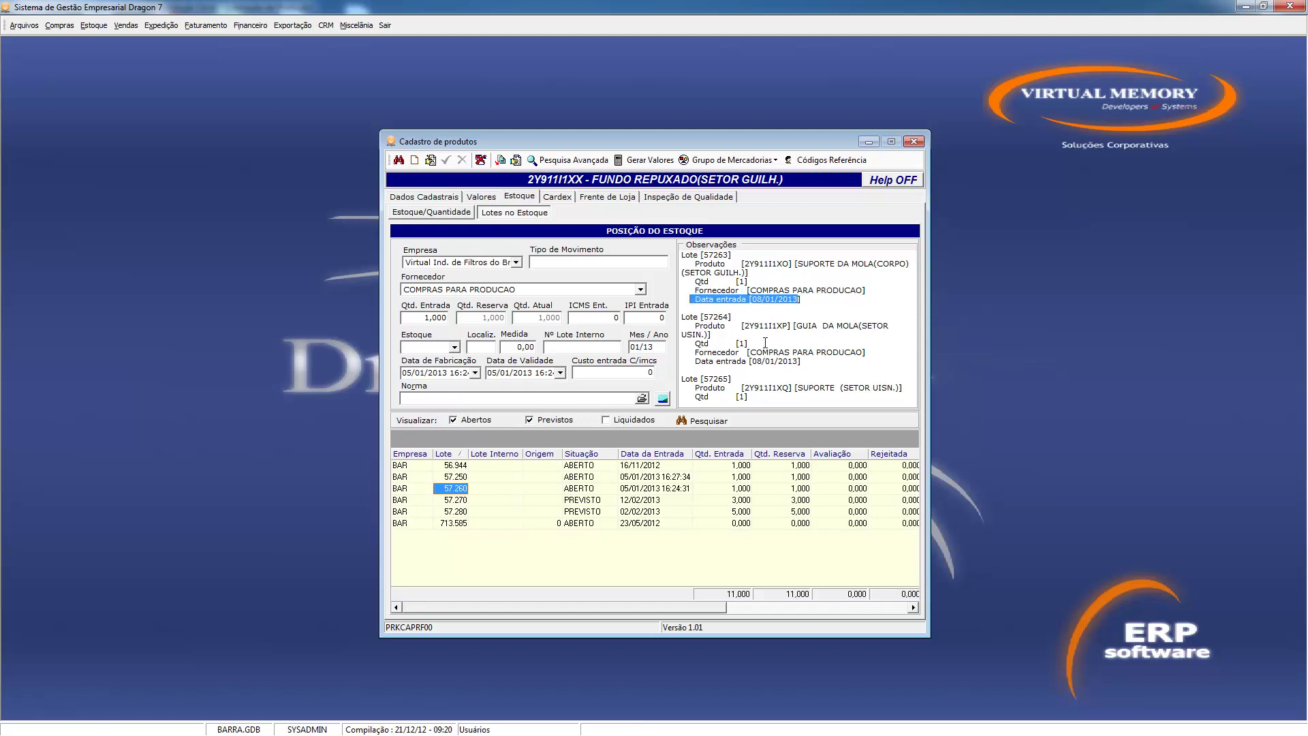
pyautogui.click(761, 368)
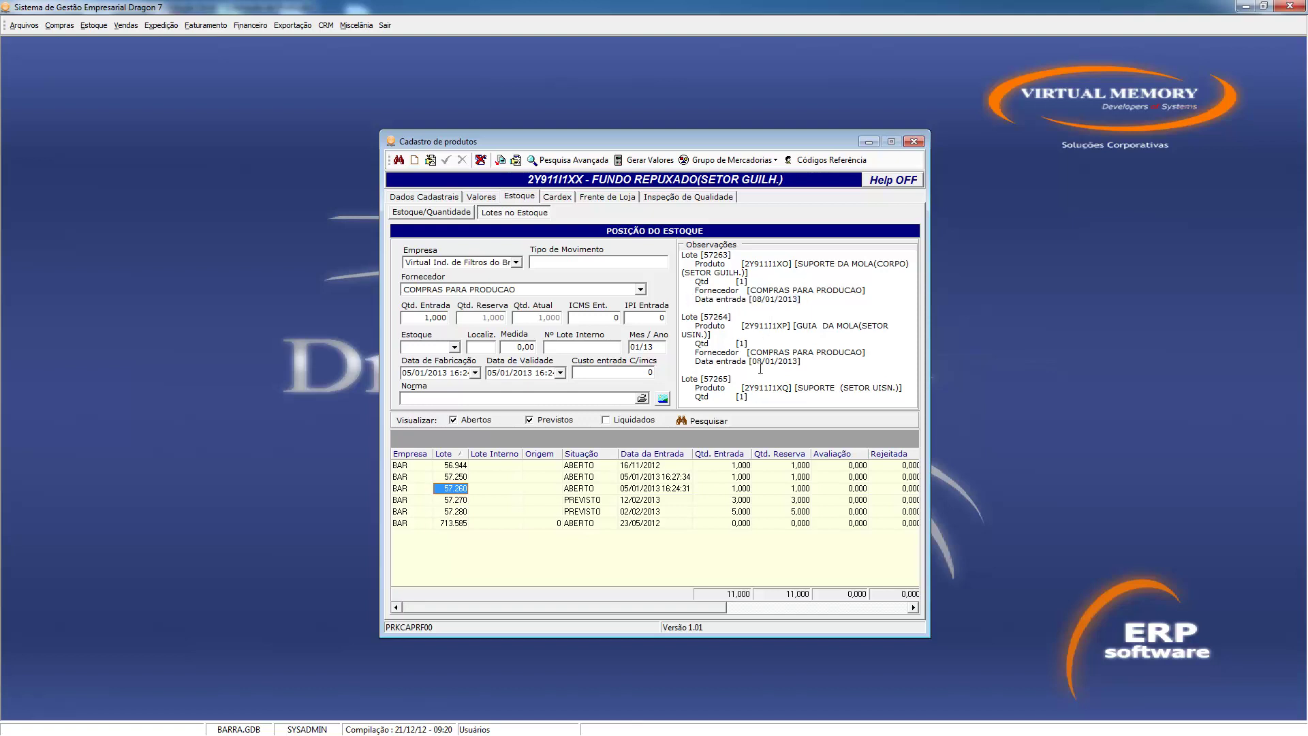
pyautogui.press('Down')
pyautogui.press('Down')
pyautogui.press('Down')
pyautogui.press('Down')
pyautogui.press('Down')
pyautogui.press('Down')
pyautogui.press('Down')
pyautogui.press('Down')
pyautogui.press('Down')
pyautogui.press('Down')
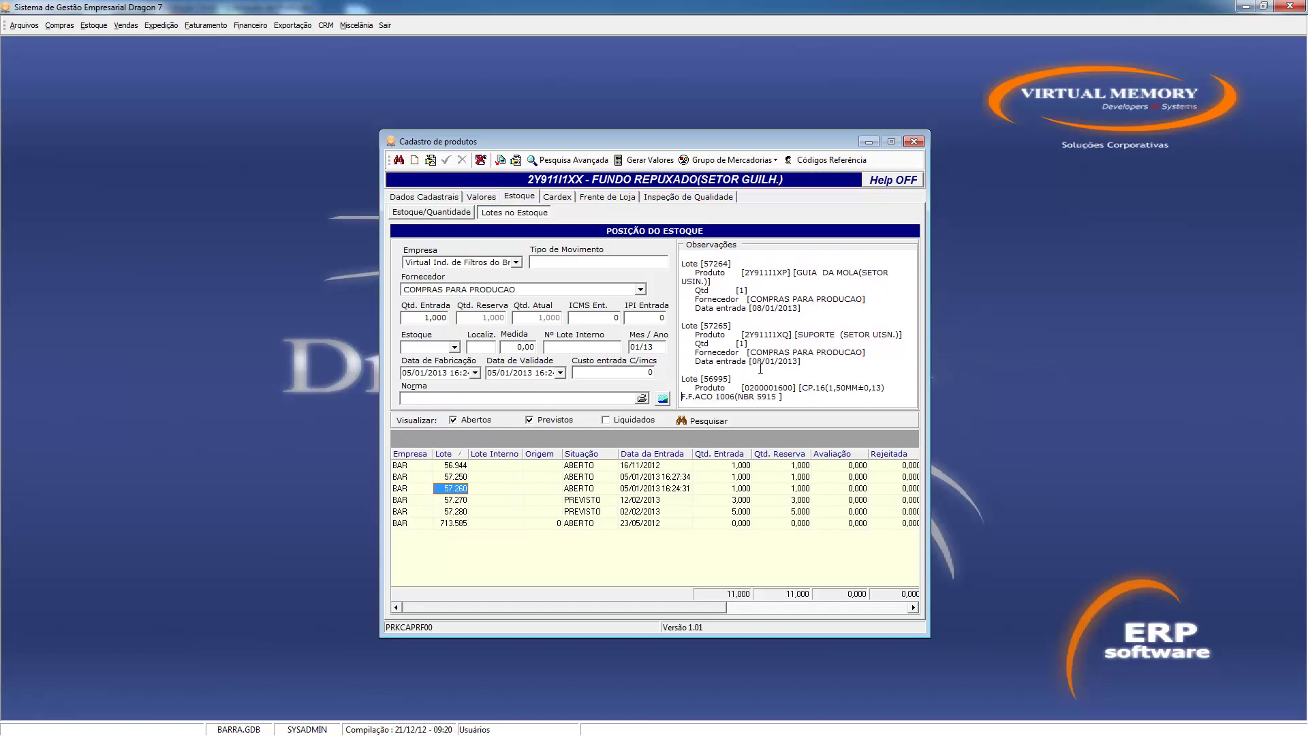
pyautogui.press('Down')
pyautogui.press('Down')
pyautogui.press('Down')
pyautogui.press('Down')
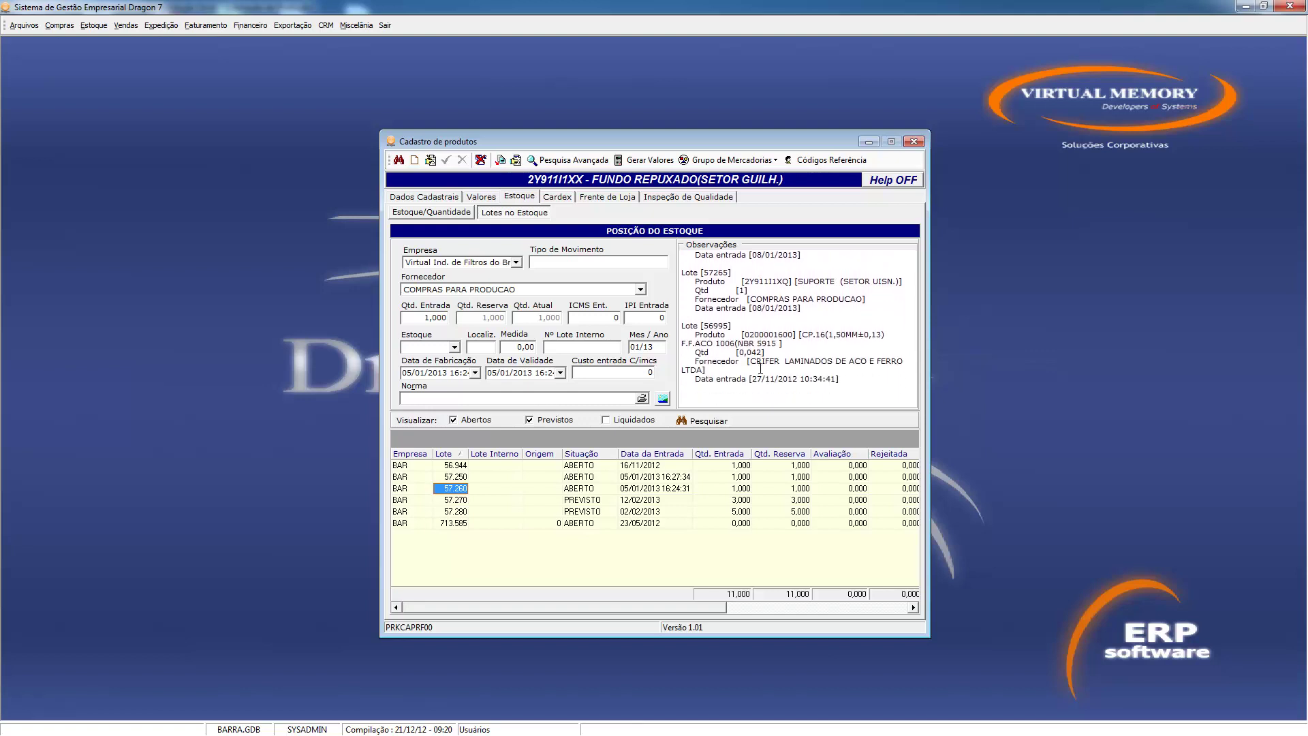
pyautogui.moveTo(850, 380); pyautogui.dragTo(682, 325)
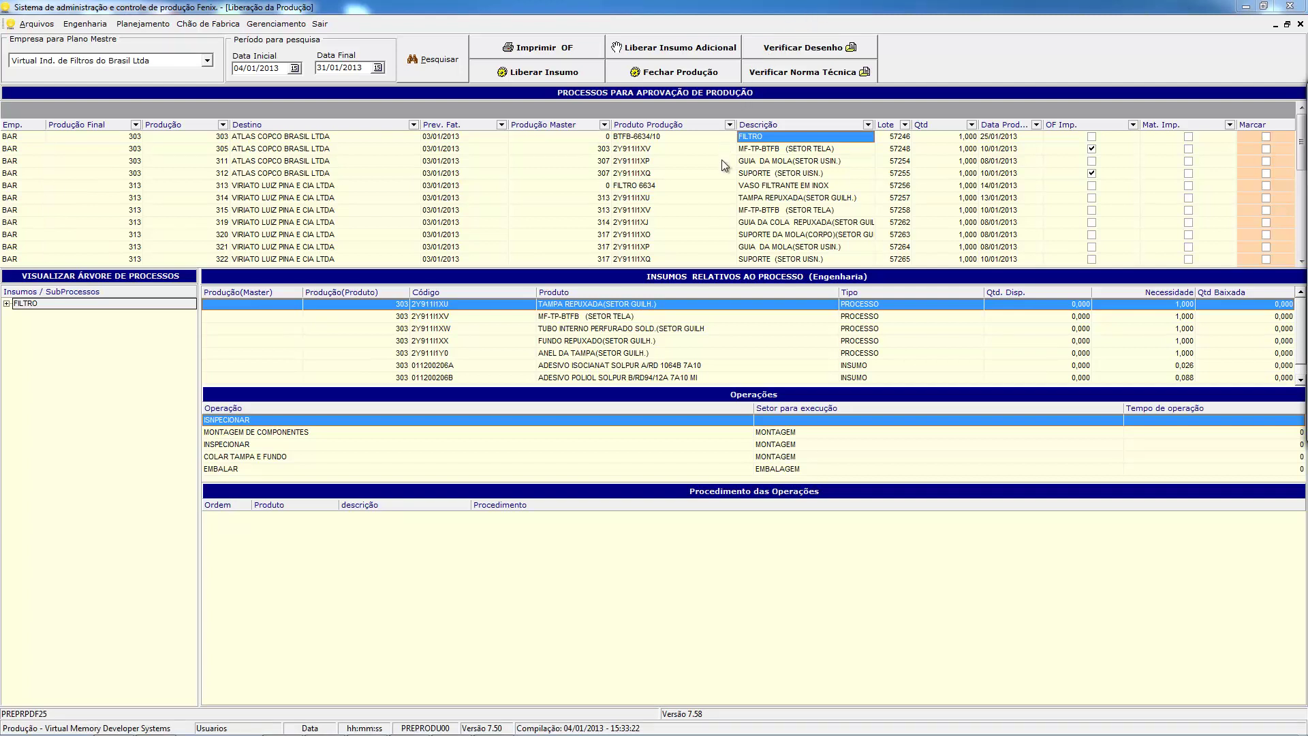
# Step: In the Fenix production release list, view the technical drawing of filter BTFB-6634/10 from production 303 and close the drawing
pyautogui.click(562, 136)
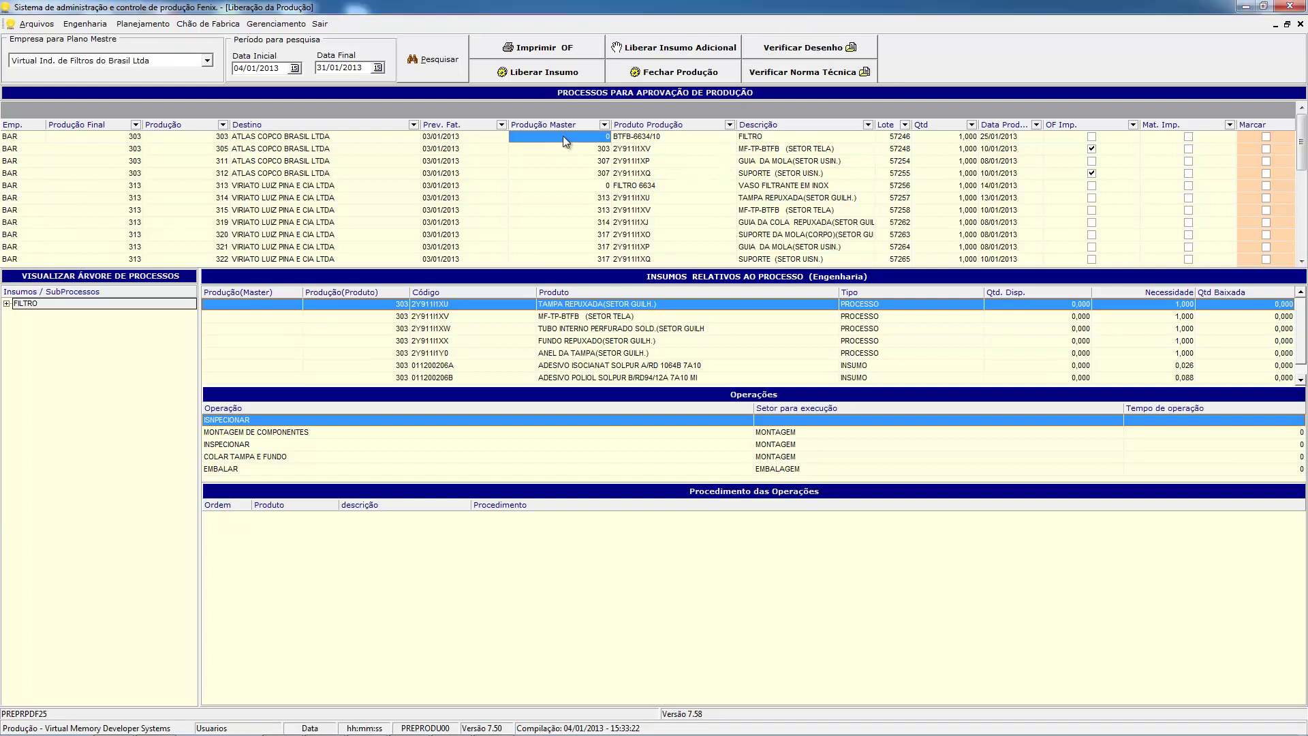
pyautogui.click(800, 53)
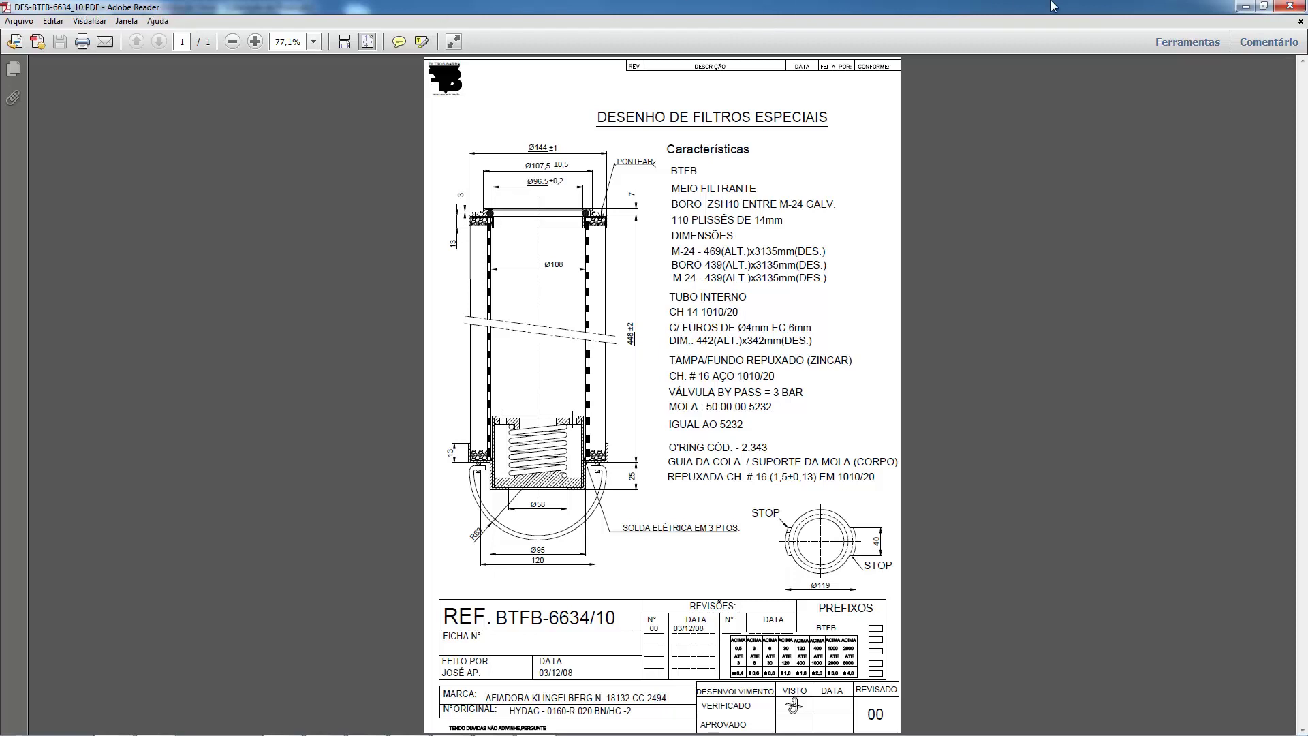
pyautogui.click(1291, 7)
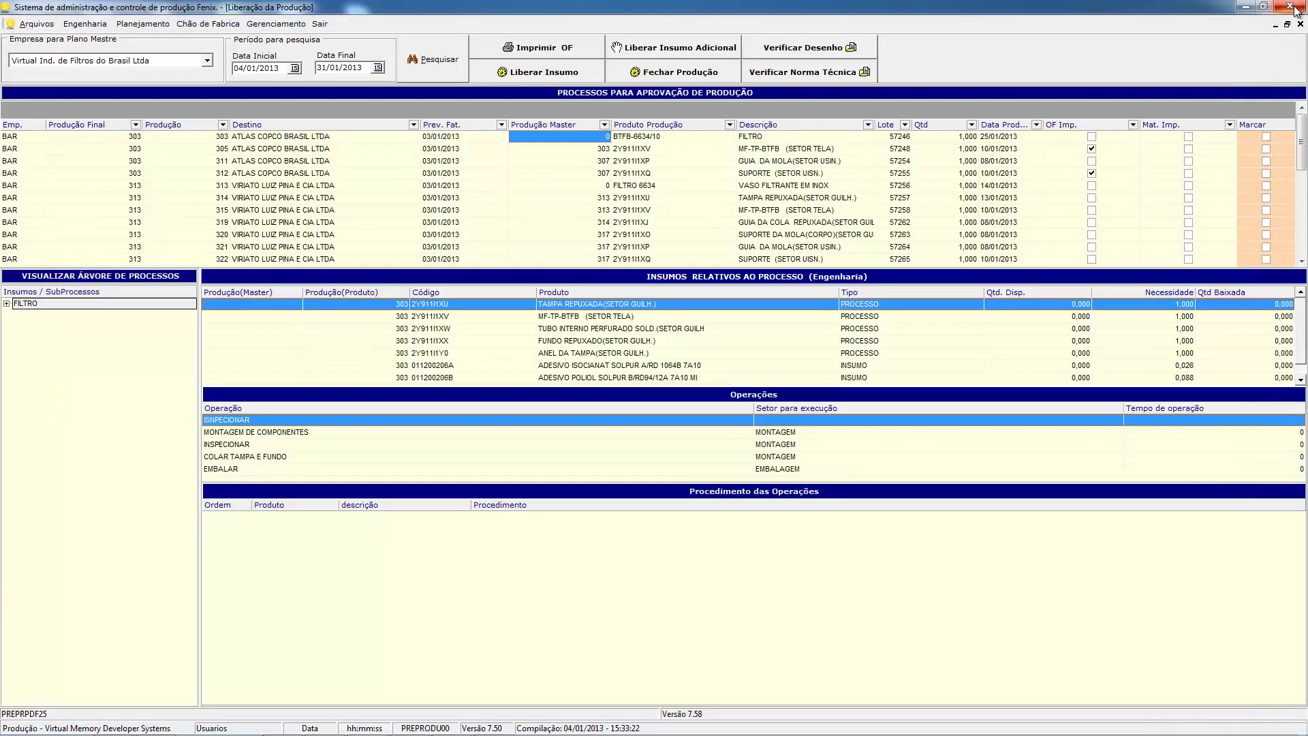